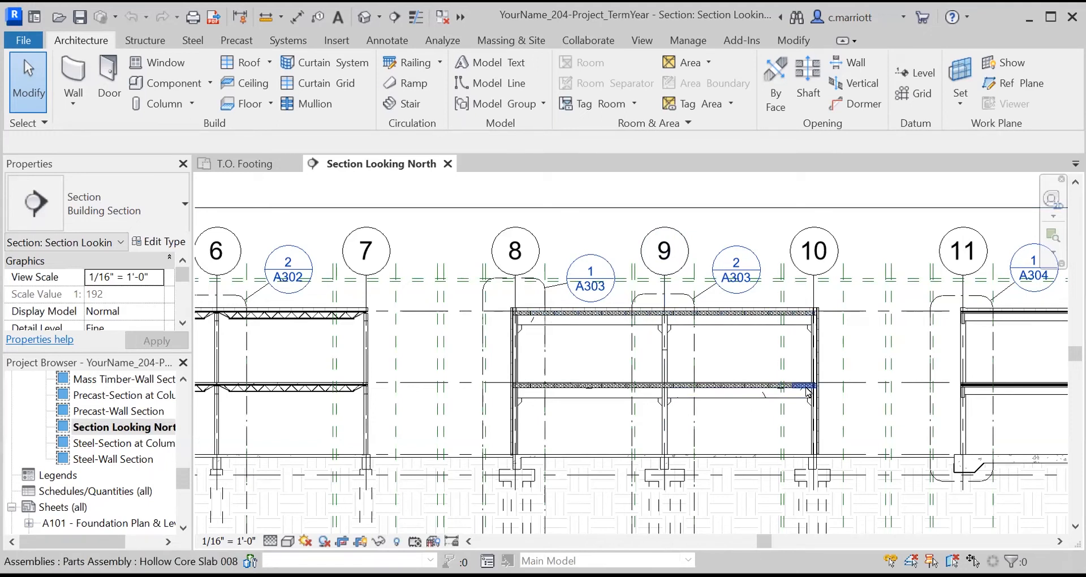
# Examine the hollow core floor slabs from grid 10 to grid 8 in the Section Looking North view
pyautogui.scroll(1, 813, 392)
pyautogui.scroll(3, 813, 392)
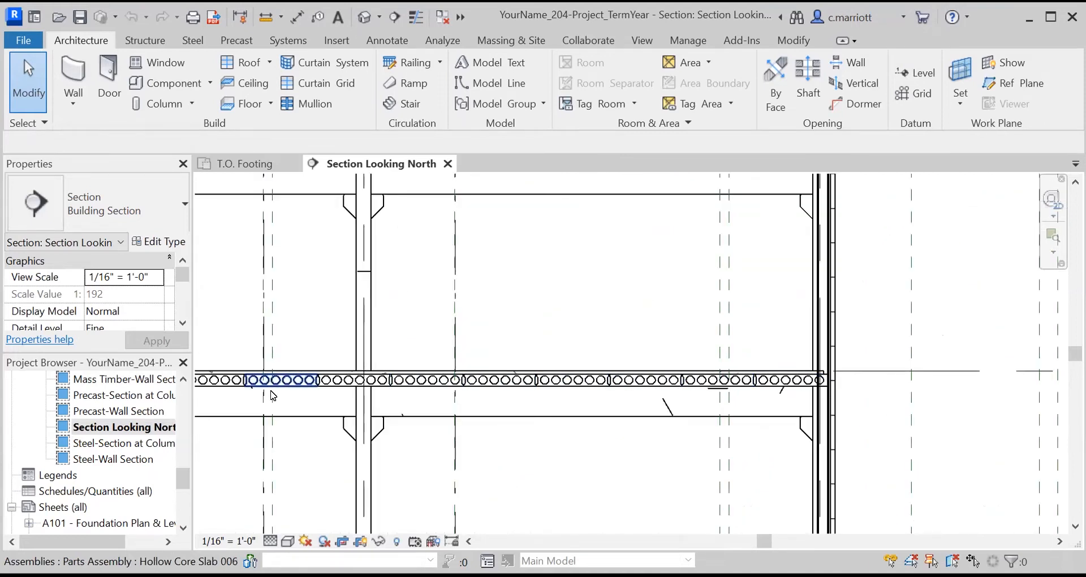
pyautogui.moveTo(591, 360); pyautogui.dragTo(493, 413, button='middle')
pyautogui.scroll(1, 649, 362)
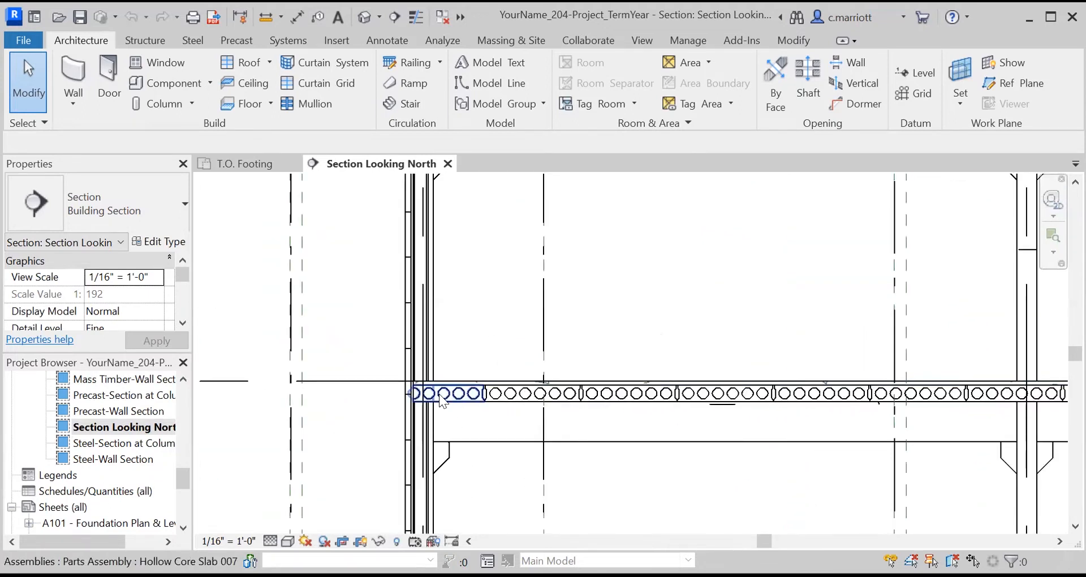
pyautogui.scroll(-1, 531, 348)
pyautogui.scroll(-3, 534, 338)
pyautogui.moveTo(589, 354); pyautogui.dragTo(446, 372, button='middle')
pyautogui.scroll(2, 597, 400)
pyautogui.scroll(4, 600, 405)
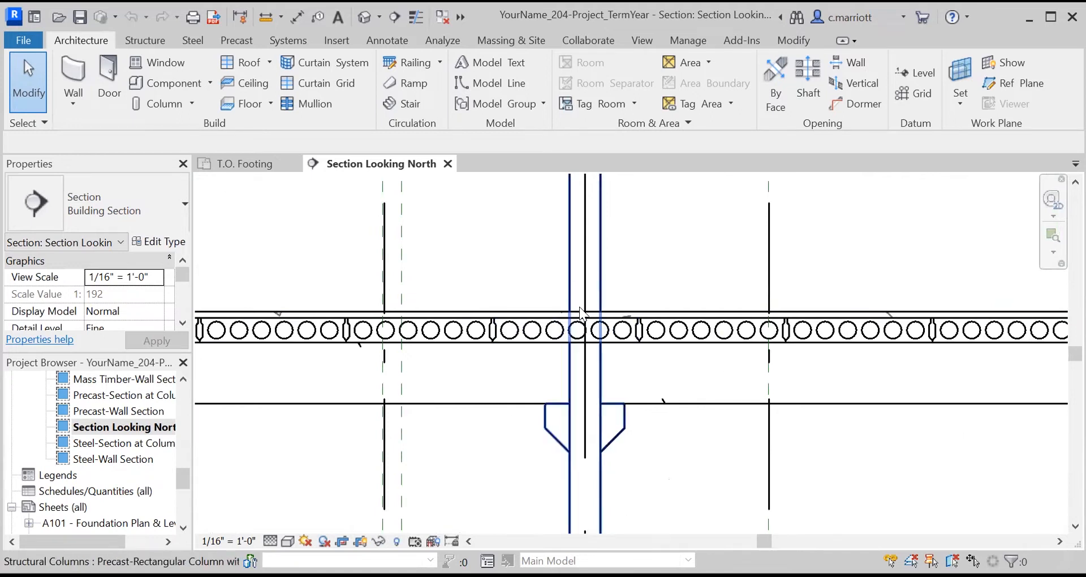
# Inspect how the second-level hollow core slab joints line up with the precast column at grid 9
pyautogui.scroll(-3, 612, 360)
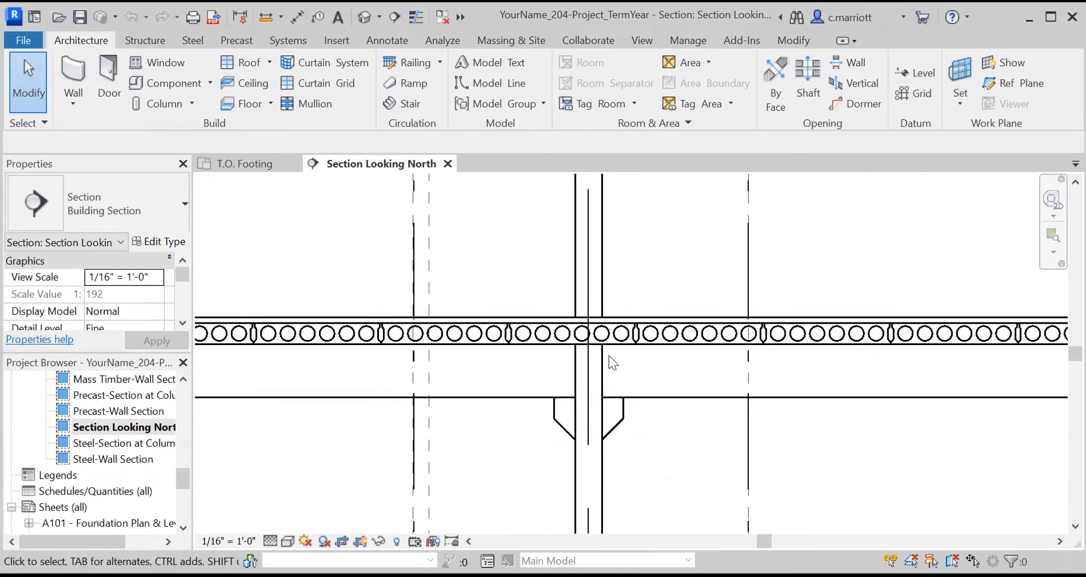
pyautogui.scroll(-2, 612, 360)
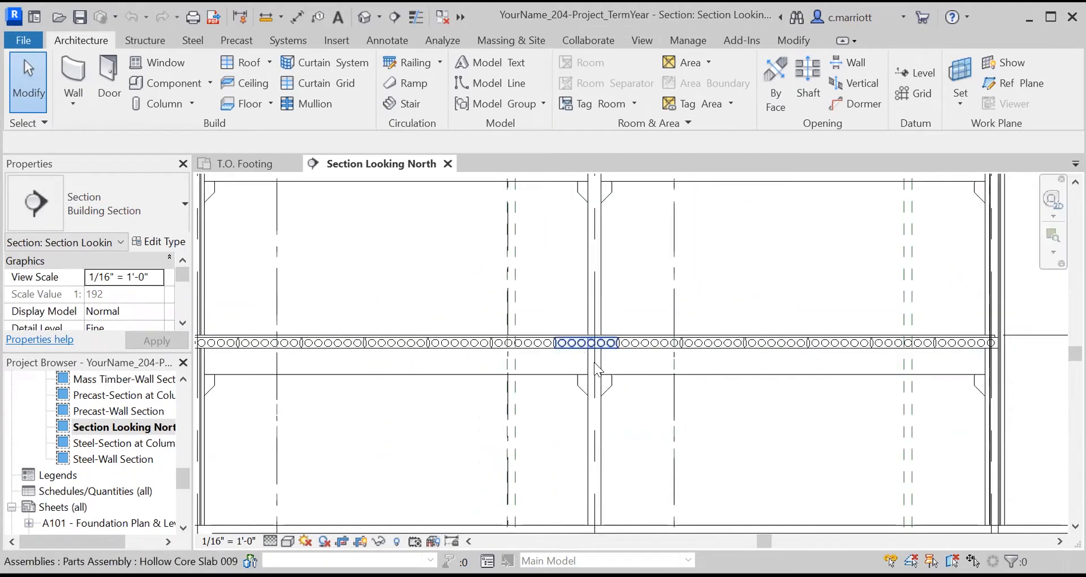
pyautogui.scroll(1, 585, 359)
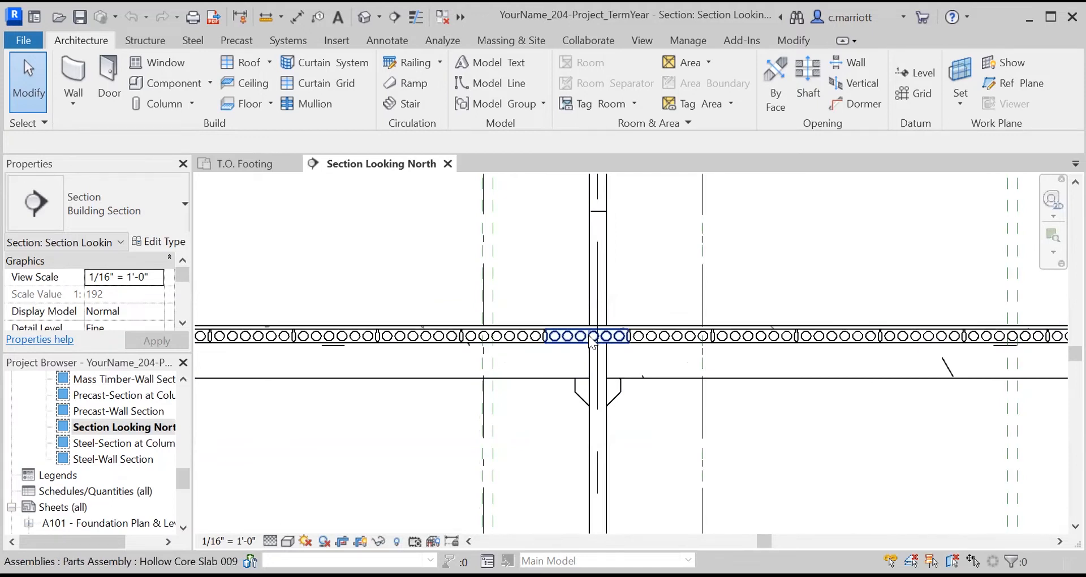
pyautogui.scroll(1, 588, 356)
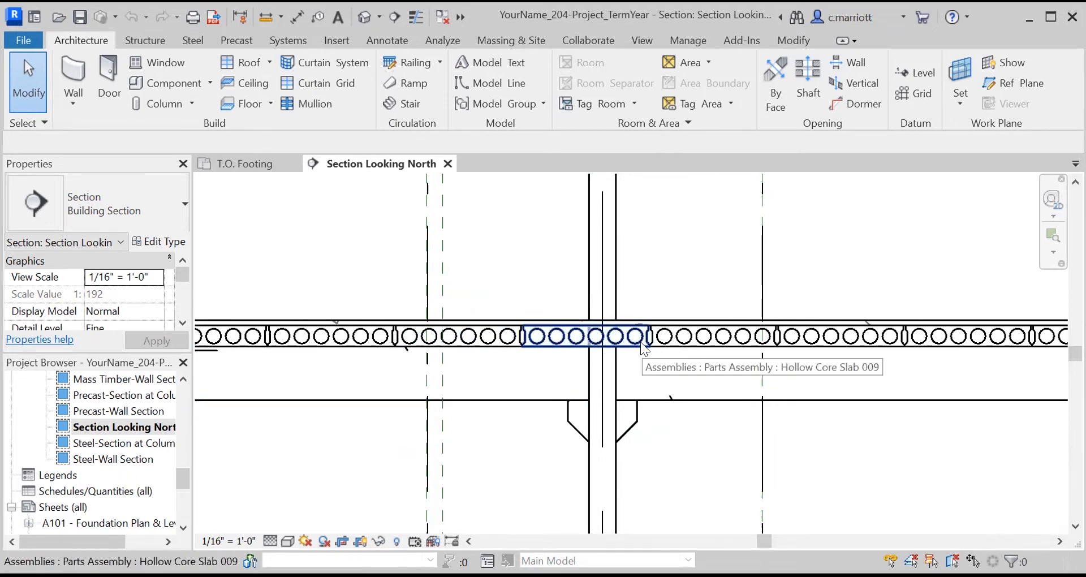
pyautogui.scroll(-5, 647, 350)
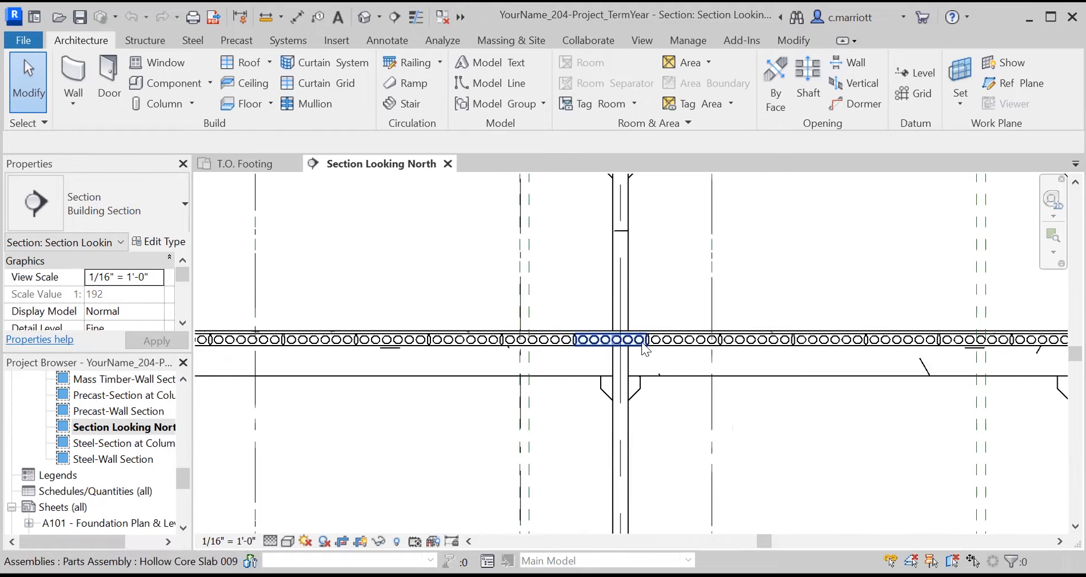
pyautogui.scroll(-2, 645, 349)
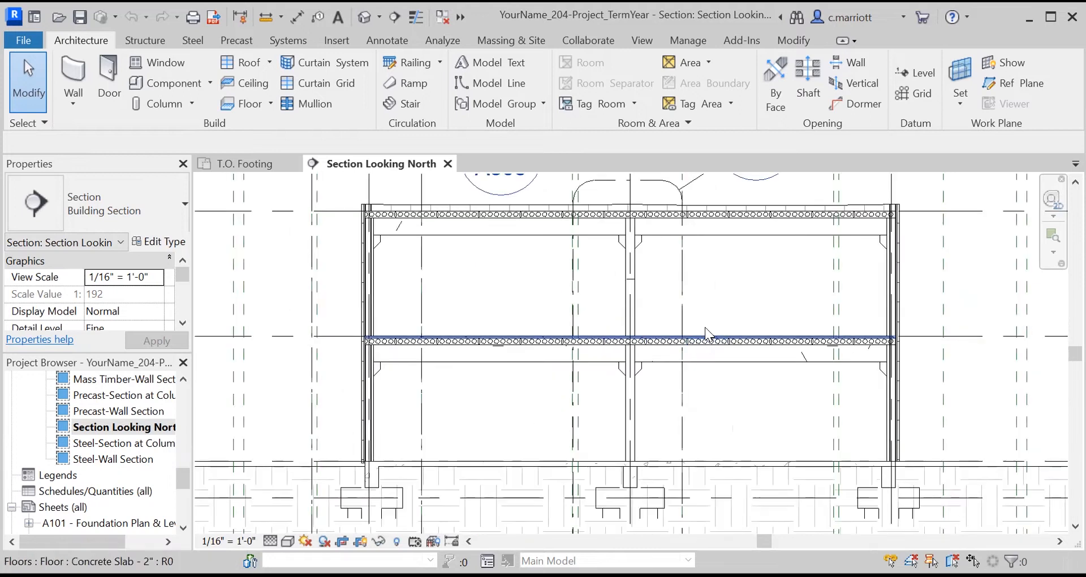
pyautogui.moveTo(670, 329)
pyautogui.mouseDown(button='middle')
pyautogui.moveTo(667, 377)
pyautogui.moveTo(653, 331)
pyautogui.mouseUp(button='middle')
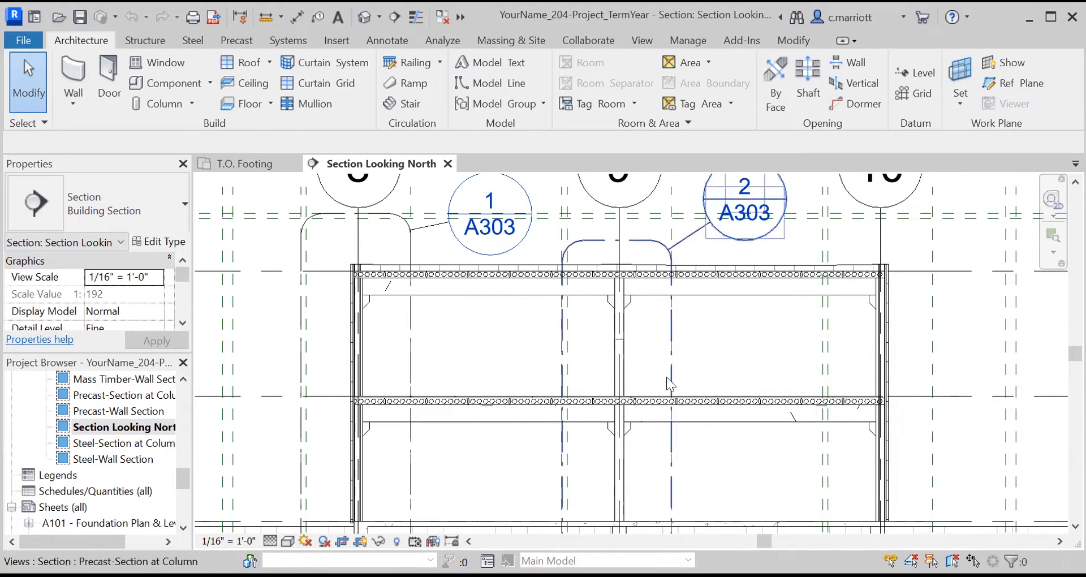
pyautogui.scroll(5, 630, 433)
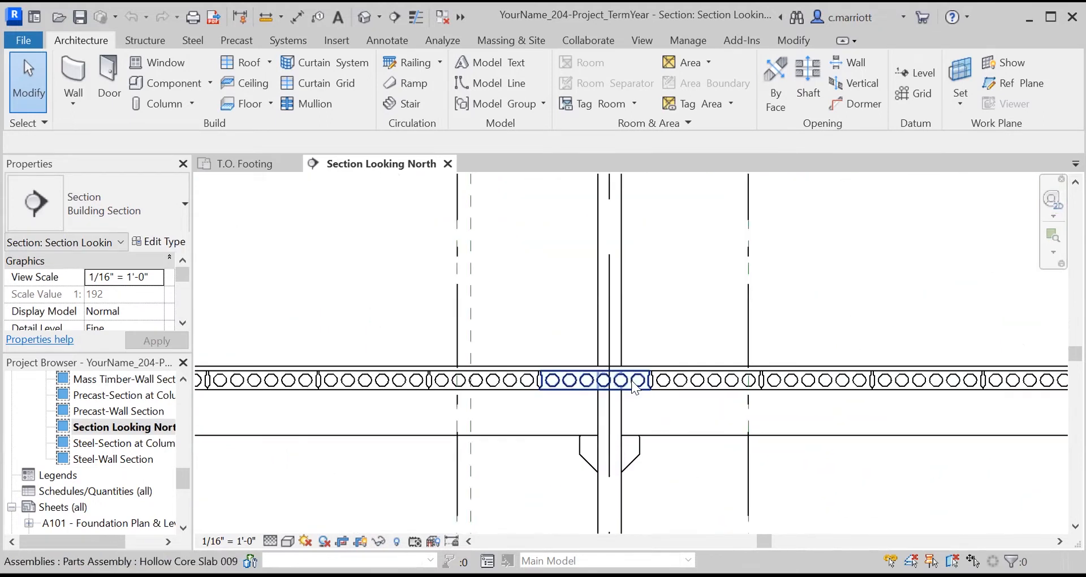
pyautogui.scroll(2, 640, 381)
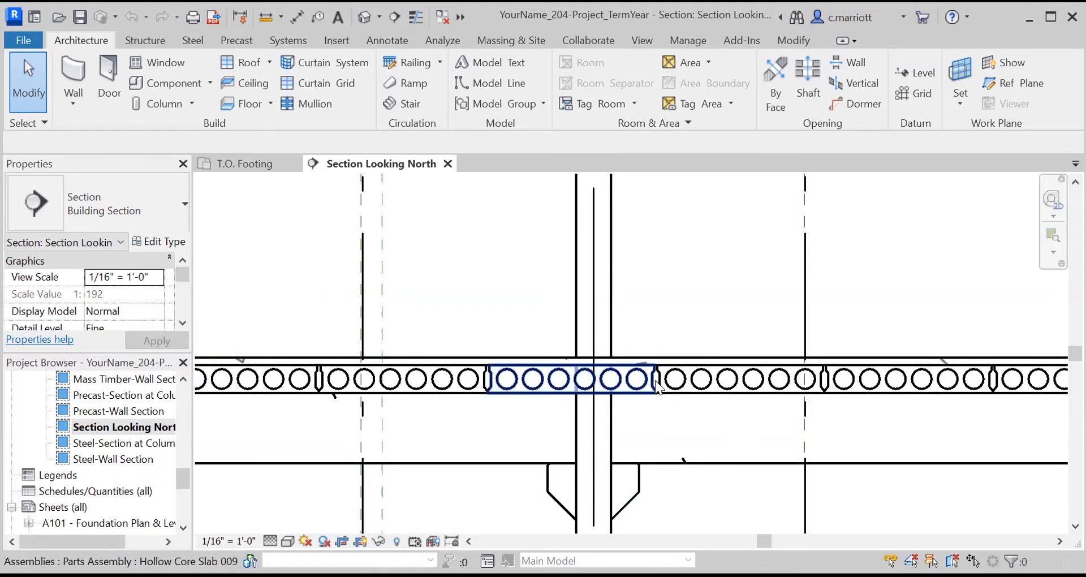
pyautogui.scroll(-1, 659, 390)
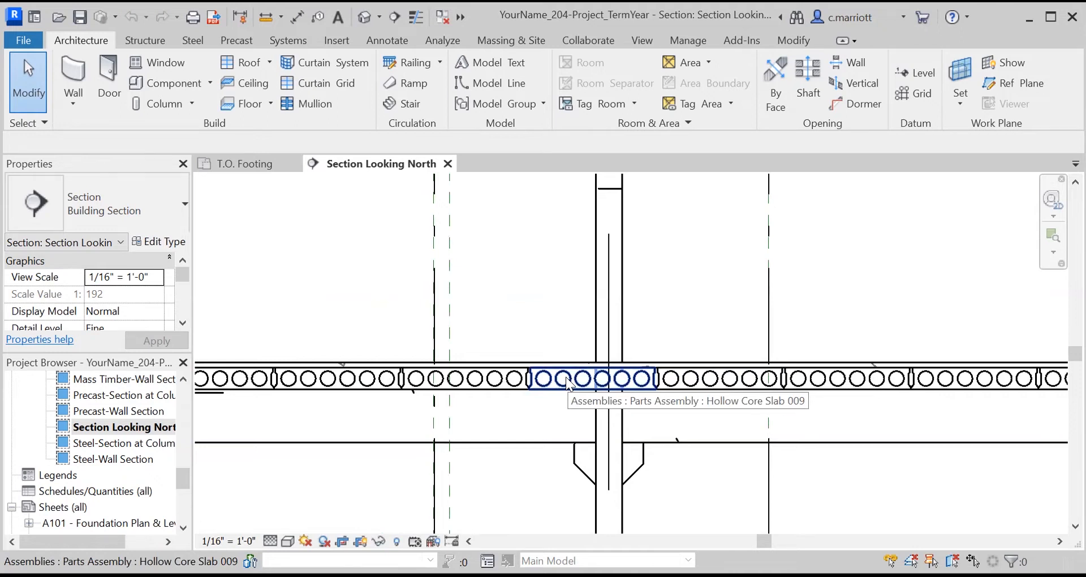
pyautogui.scroll(-1, 561, 351)
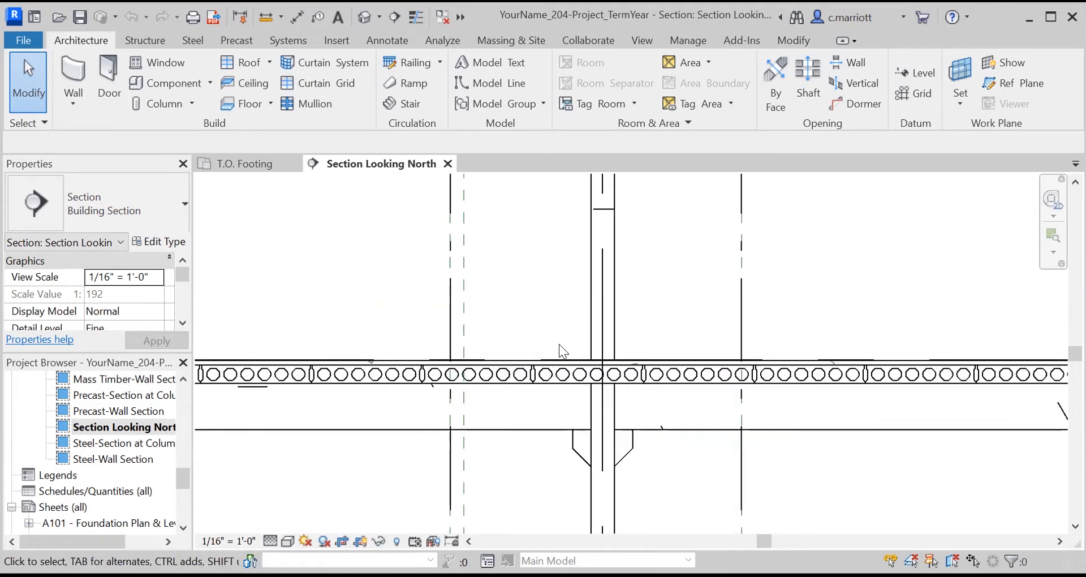
pyautogui.scroll(-1, 563, 350)
pyautogui.moveTo(536, 334); pyautogui.dragTo(565, 343, button='middle')
pyautogui.scroll(-2, 546, 329)
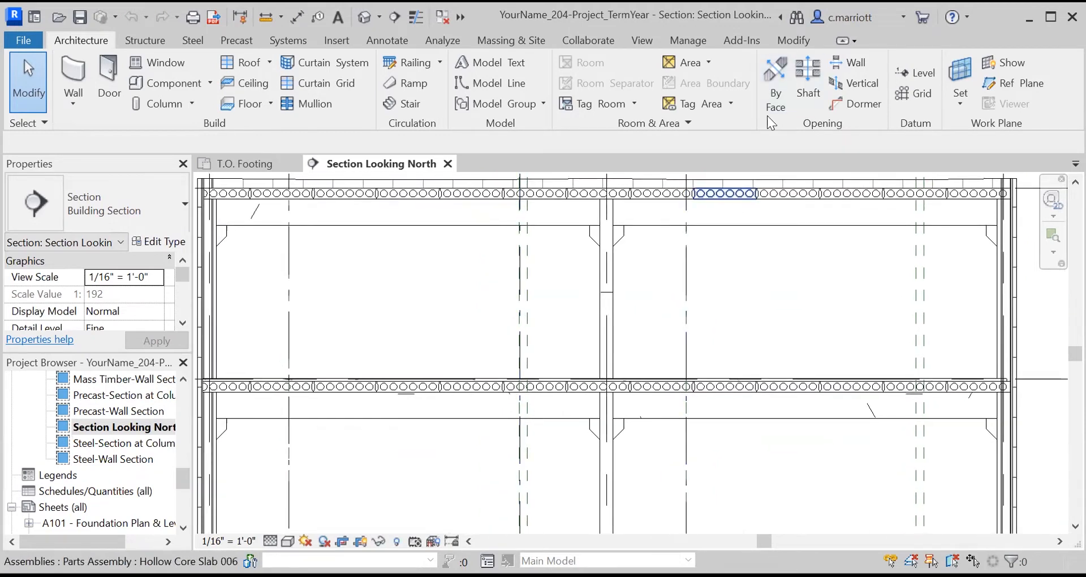
# Switch to the hollow core brochure PDF in the browser and review the allowable ripped widths for 12" and 12½" Ultraspan slabs
pyautogui.hotkey('alt', 'Tab')
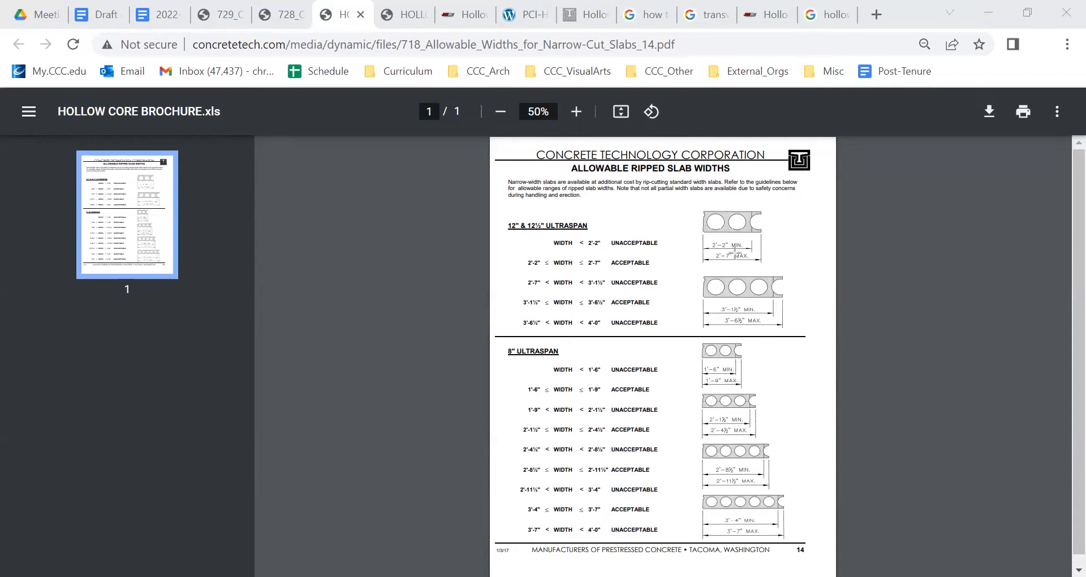
pyautogui.moveTo(703, 277); pyautogui.dragTo(808, 298)
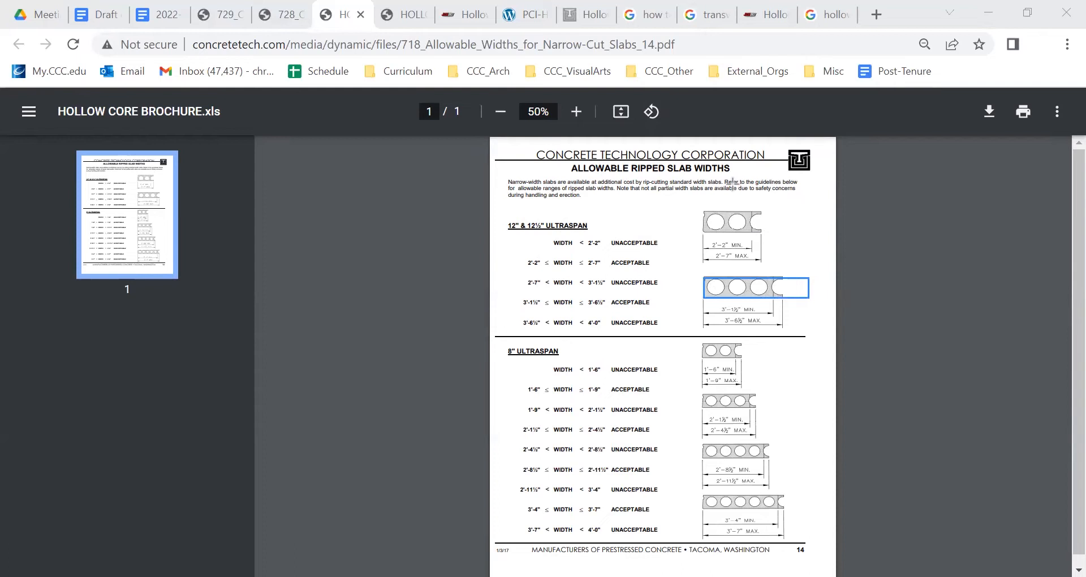
pyautogui.moveTo(773, 262)
pyautogui.mouseDown()
pyautogui.moveTo(774, 308)
pyautogui.moveTo(789, 285)
pyautogui.moveTo(797, 291)
pyautogui.moveTo(784, 292)
pyautogui.mouseUp()
pyautogui.moveTo(737, 204); pyautogui.dragTo(737, 235)
pyautogui.click(737, 218)
pyautogui.moveTo(758, 197); pyautogui.dragTo(758, 235)
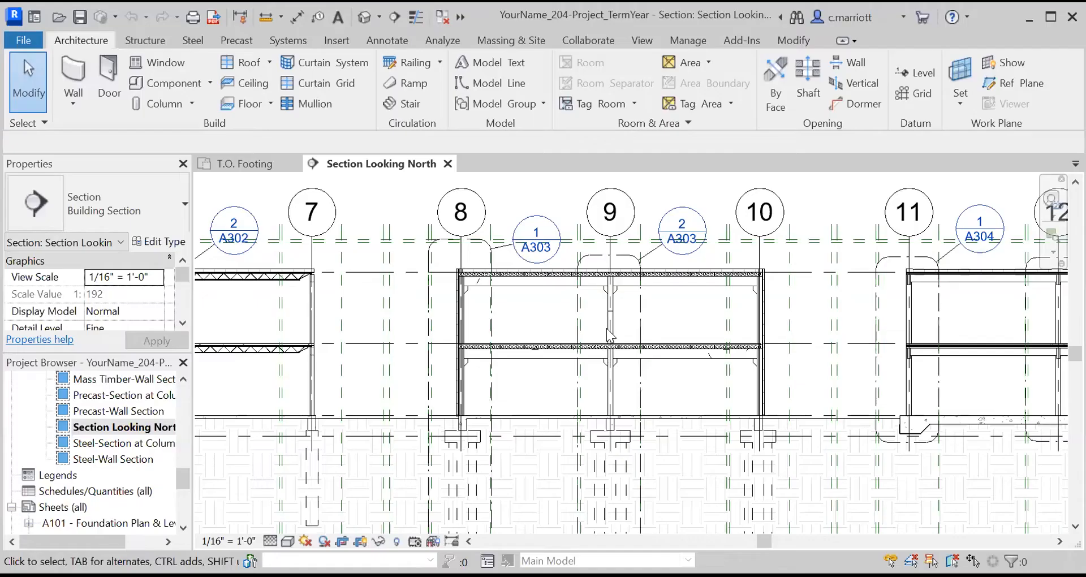
# Back in the Revit section, examine the precast column at grid 9 from the roof slabs down to its pile cap
pyautogui.scroll(2, 605, 334)
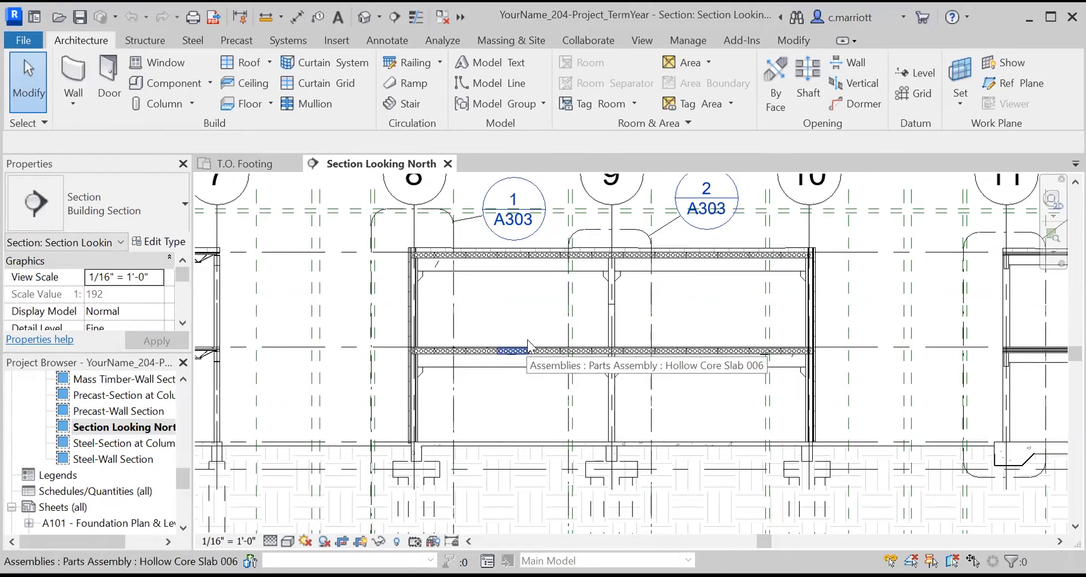
pyautogui.scroll(5, 614, 255)
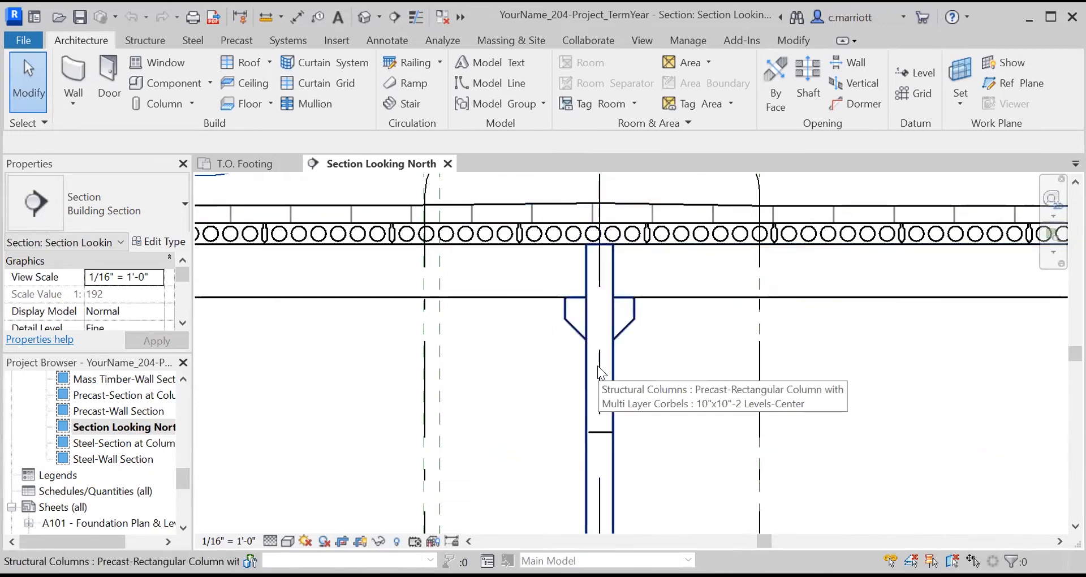
pyautogui.scroll(-6, 608, 405)
pyautogui.moveTo(679, 445); pyautogui.dragTo(667, 349, button='middle')
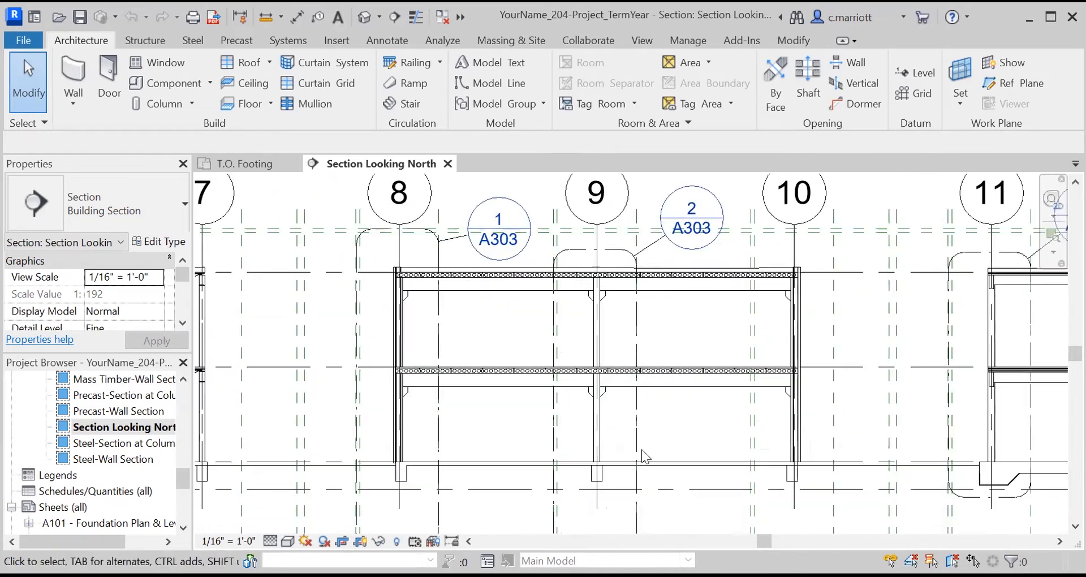
pyautogui.scroll(1, 593, 484)
pyautogui.scroll(-2, 612, 500)
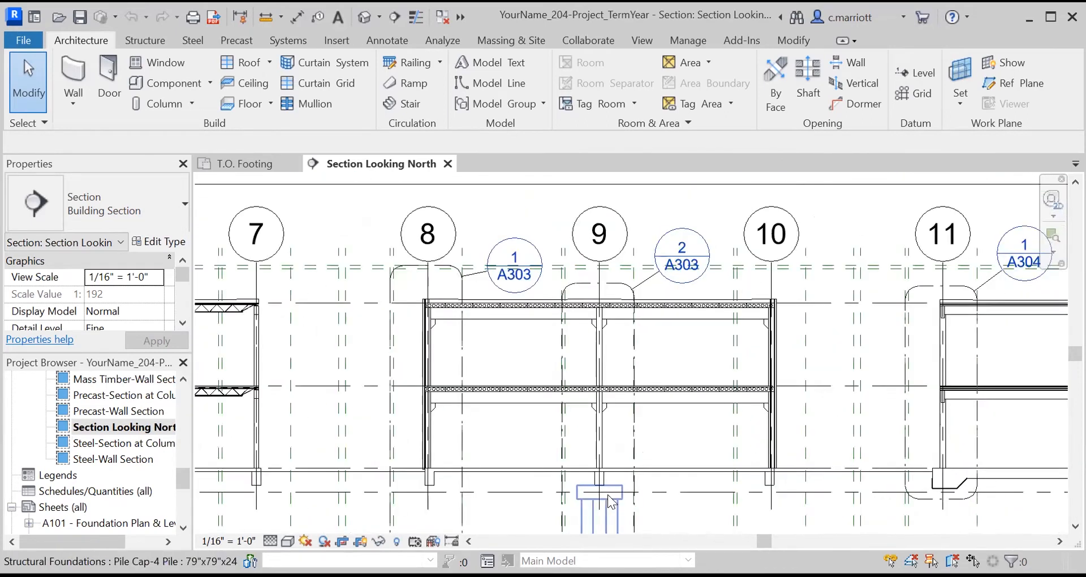
# Measure the horizontal distance from the grid 9 line to the nearest roof slab joint toward grid 10
pyautogui.scroll(3, 575, 351)
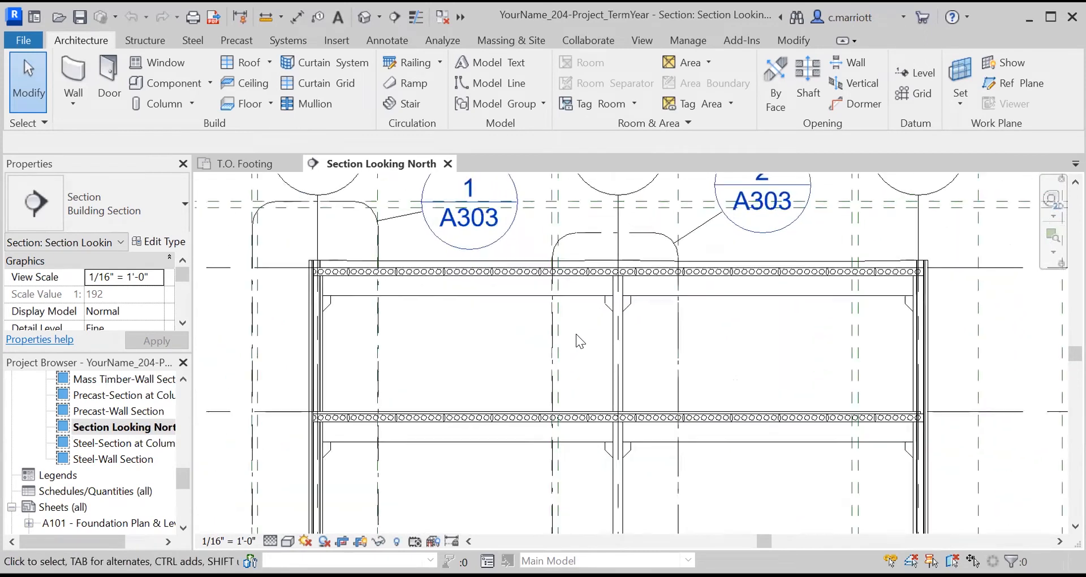
pyautogui.scroll(3, 637, 273)
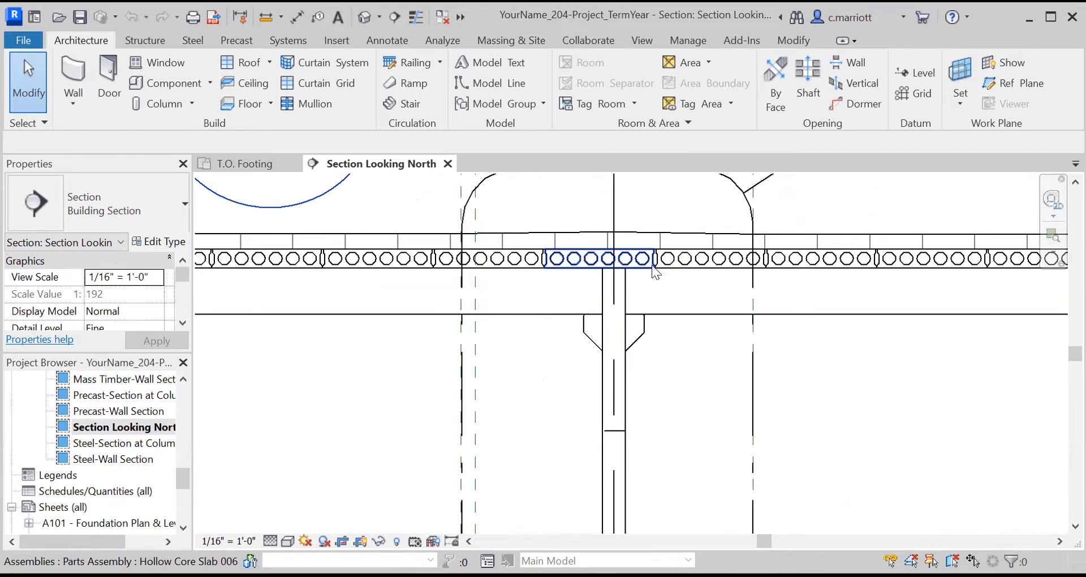
pyautogui.scroll(5, 656, 273)
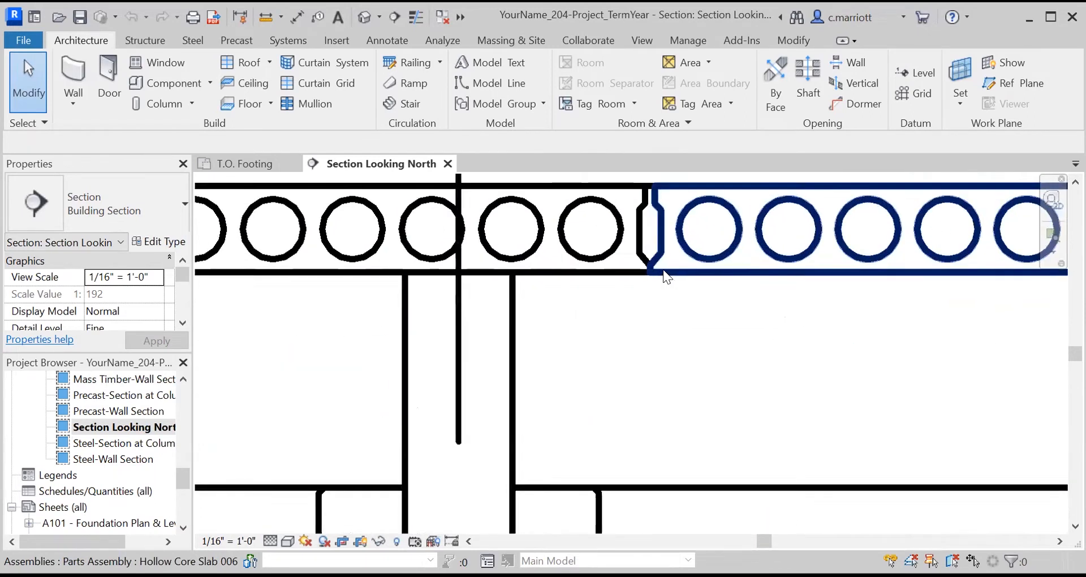
pyautogui.click(266, 17)
pyautogui.click(353, 276)
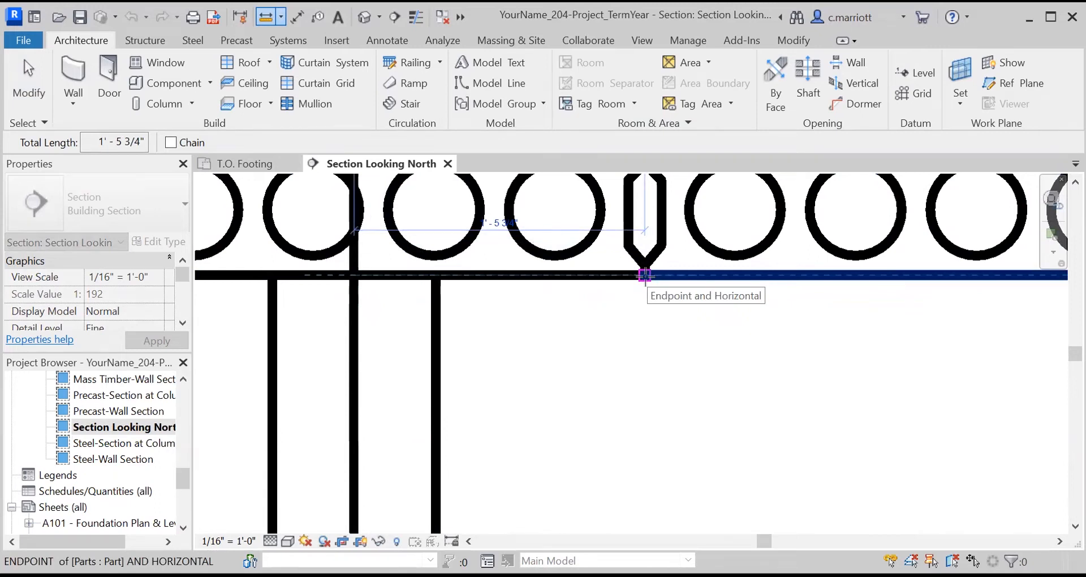
pyautogui.press('Escape')
pyautogui.press('Escape')
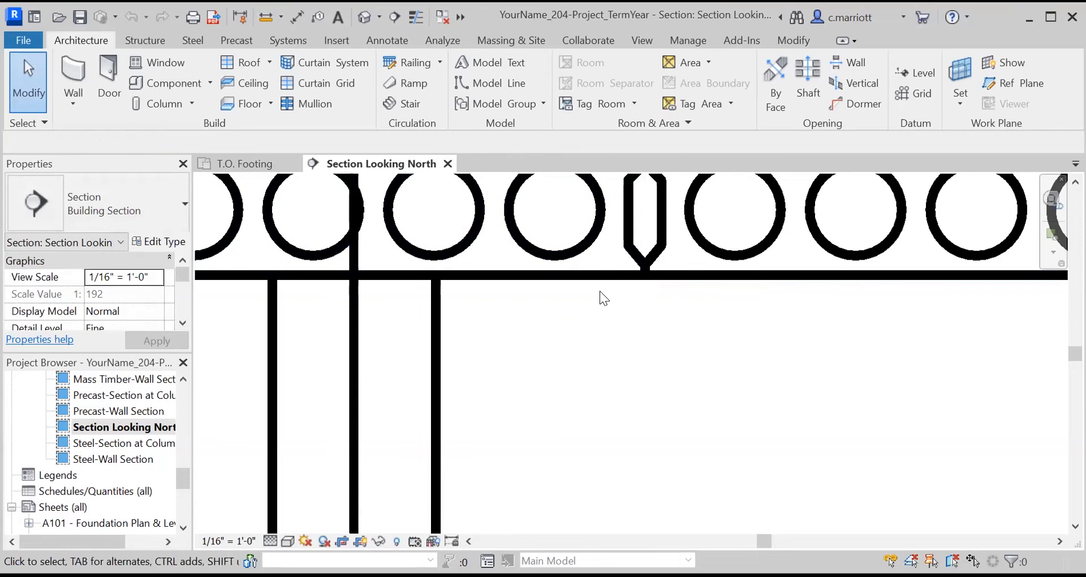
# Move grid 9 with its column and foundation 1' - 5 3/4" toward grid 10, onto the hollow core slab joint
pyautogui.scroll(-5, 603, 298)
pyautogui.scroll(-5, 603, 297)
pyautogui.scroll(-3, 606, 353)
pyautogui.moveTo(606, 356)
pyautogui.mouseDown(button='middle')
pyautogui.moveTo(576, 334)
pyautogui.moveTo(570, 288)
pyautogui.moveTo(599, 408)
pyautogui.mouseUp(button='middle')
pyautogui.scroll(-1, 581, 342)
pyautogui.moveTo(551, 491); pyautogui.dragTo(620, 221)
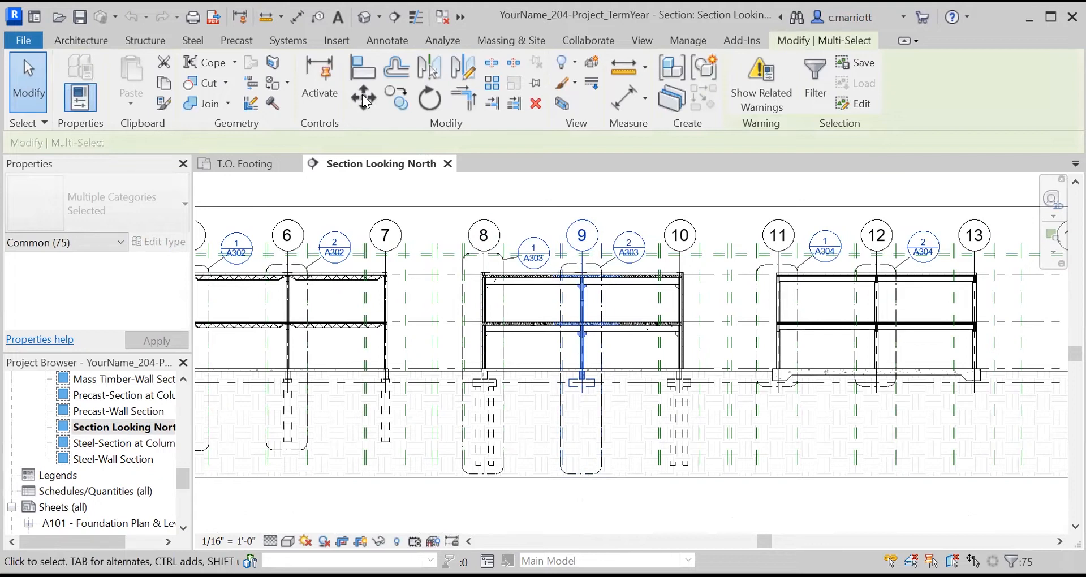
pyautogui.scroll(2, 566, 230)
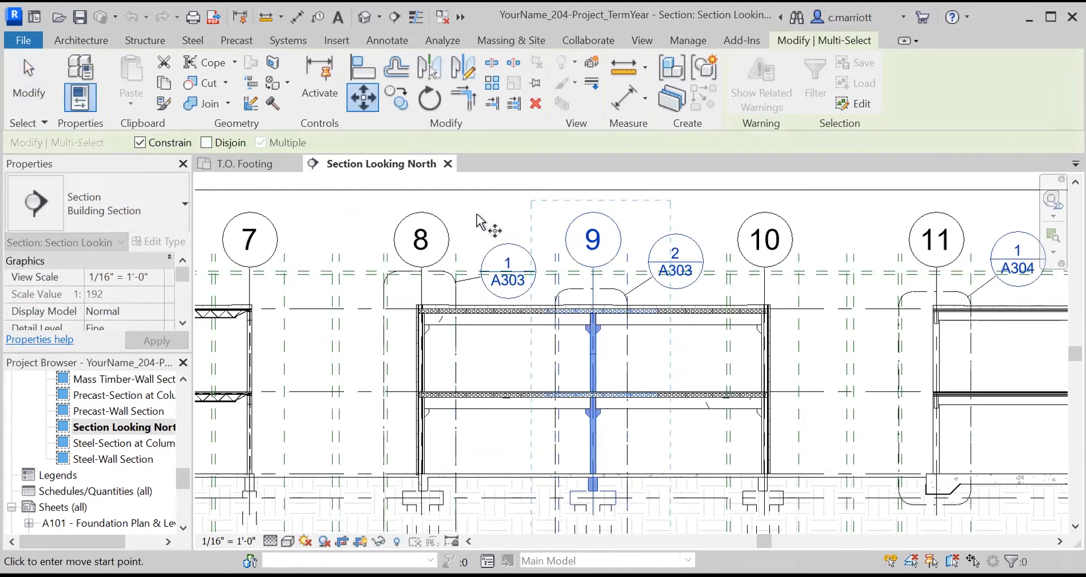
pyautogui.click(477, 222)
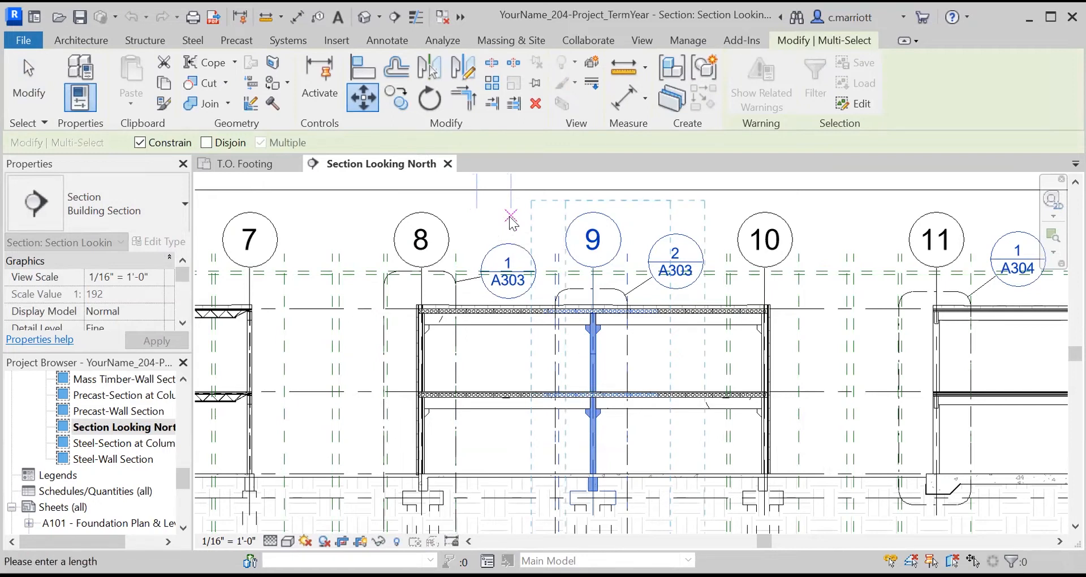
pyautogui.click(509, 216)
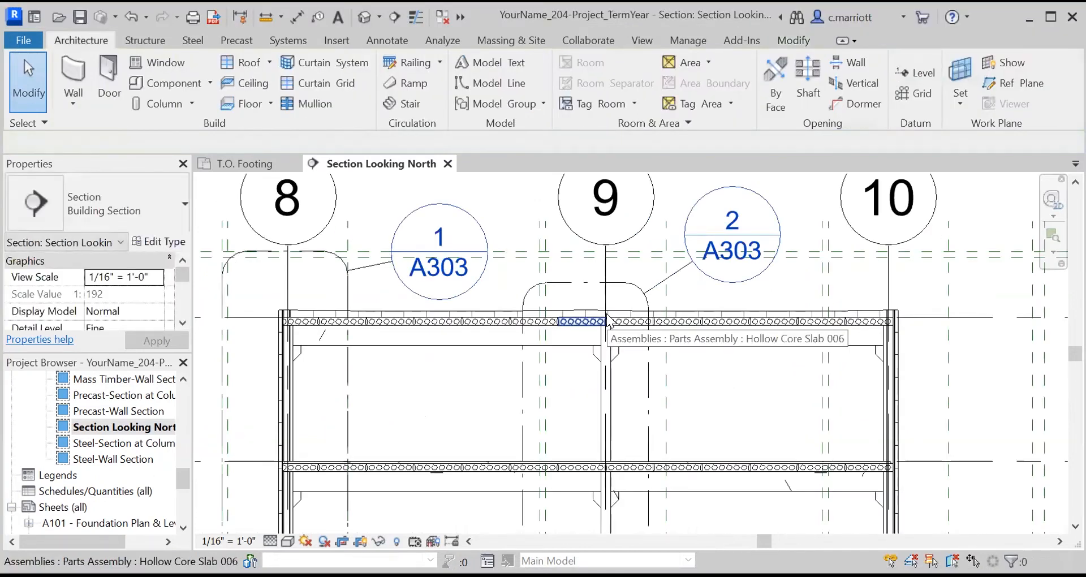
# Check the roof slab joint against grid 9 and the end slab against grid 10
pyautogui.scroll(6, 606, 355)
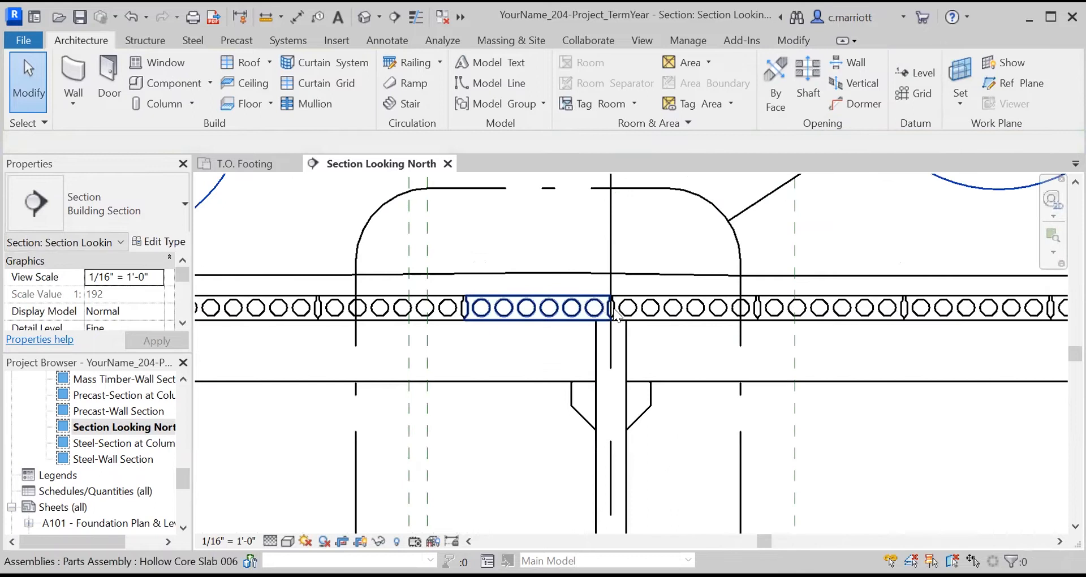
pyautogui.scroll(-3, 642, 349)
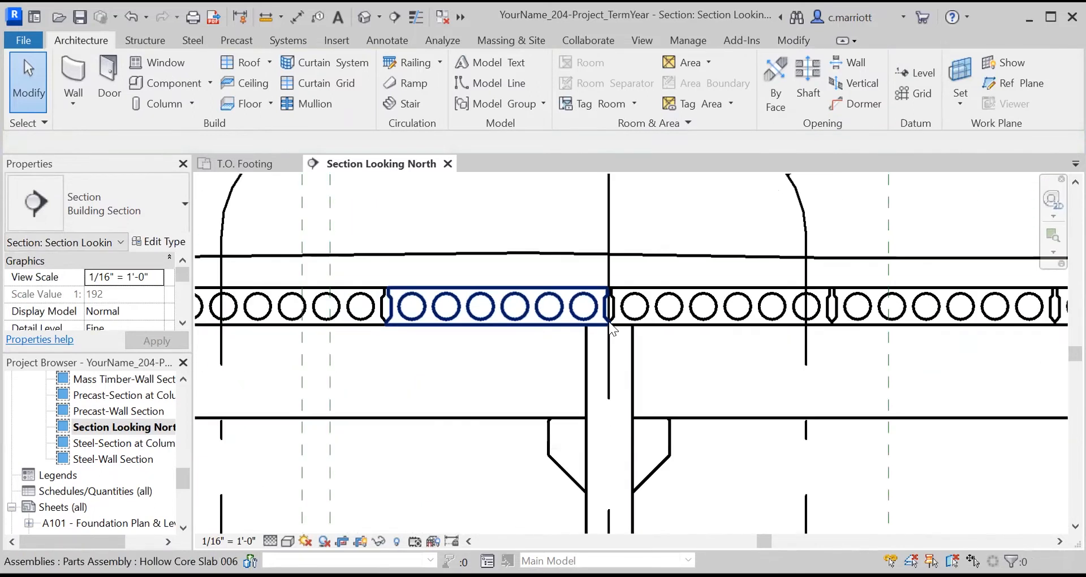
pyautogui.scroll(-4, 645, 348)
pyautogui.moveTo(844, 360); pyautogui.dragTo(748, 362, button='middle')
pyautogui.scroll(4, 882, 328)
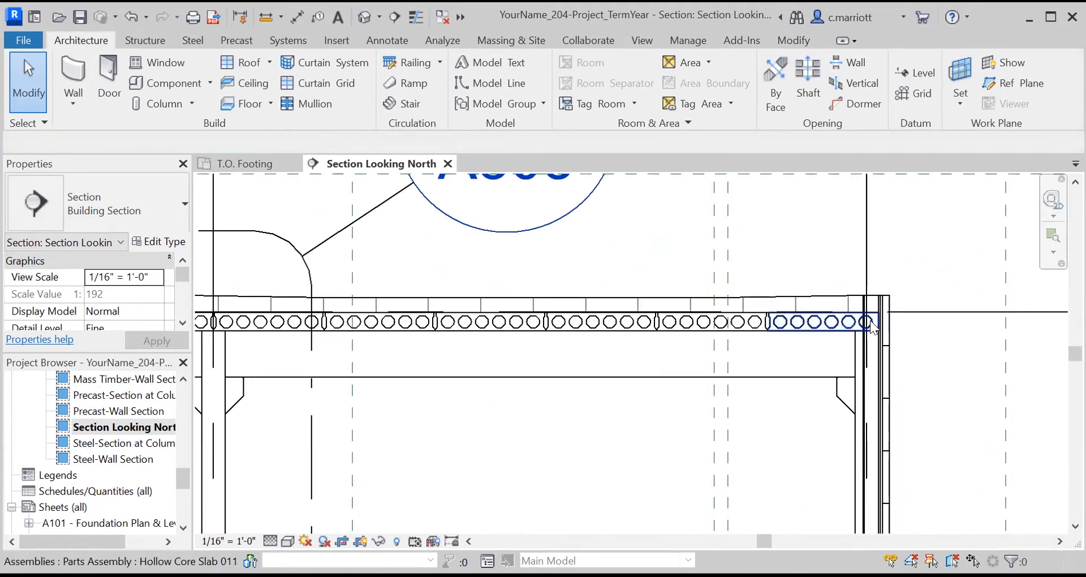
pyautogui.scroll(-3, 822, 341)
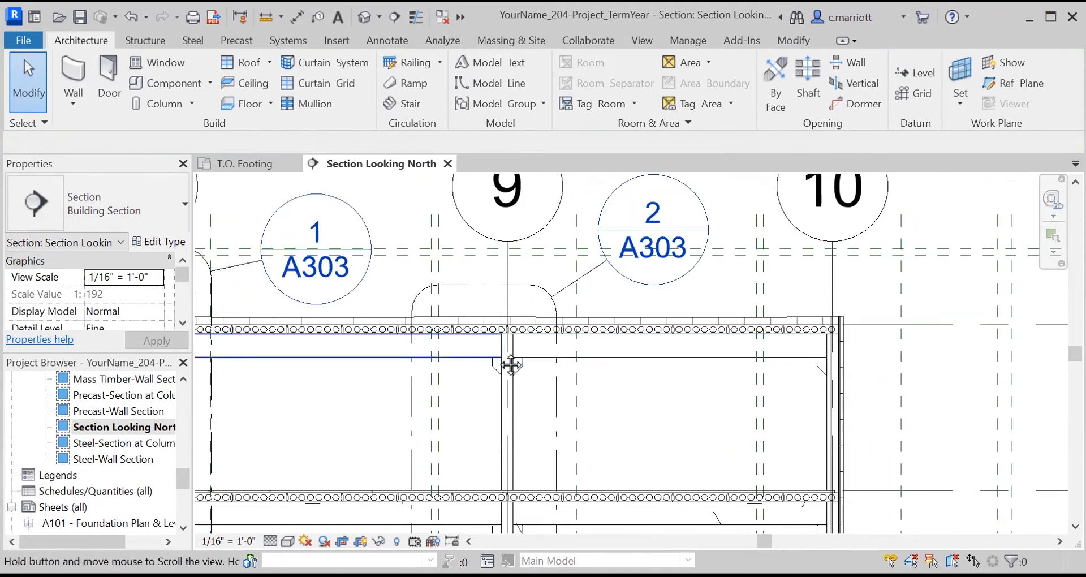
# Check the roof hollow core slab joint's alignment with the grid 9 line and the column below it
pyautogui.moveTo(512, 306); pyautogui.dragTo(553, 326, button='middle')
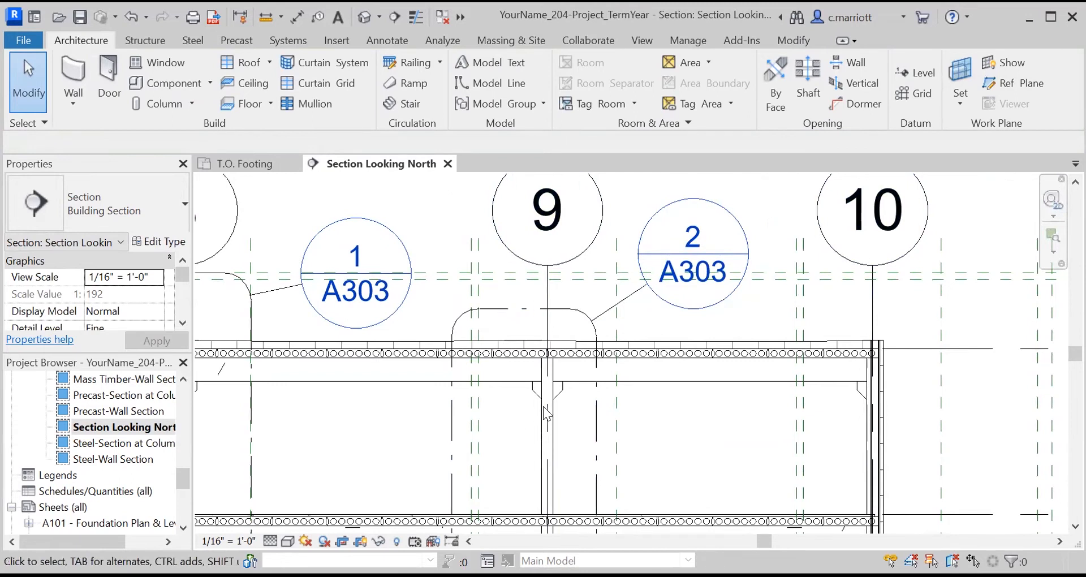
pyautogui.scroll(3, 559, 365)
pyautogui.scroll(3, 557, 313)
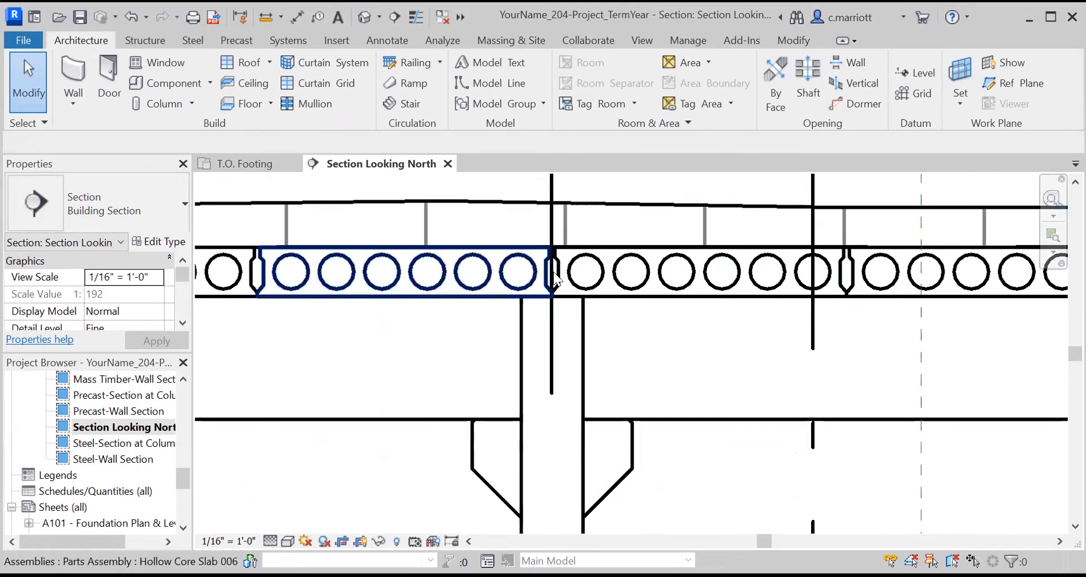
pyautogui.scroll(-5, 565, 376)
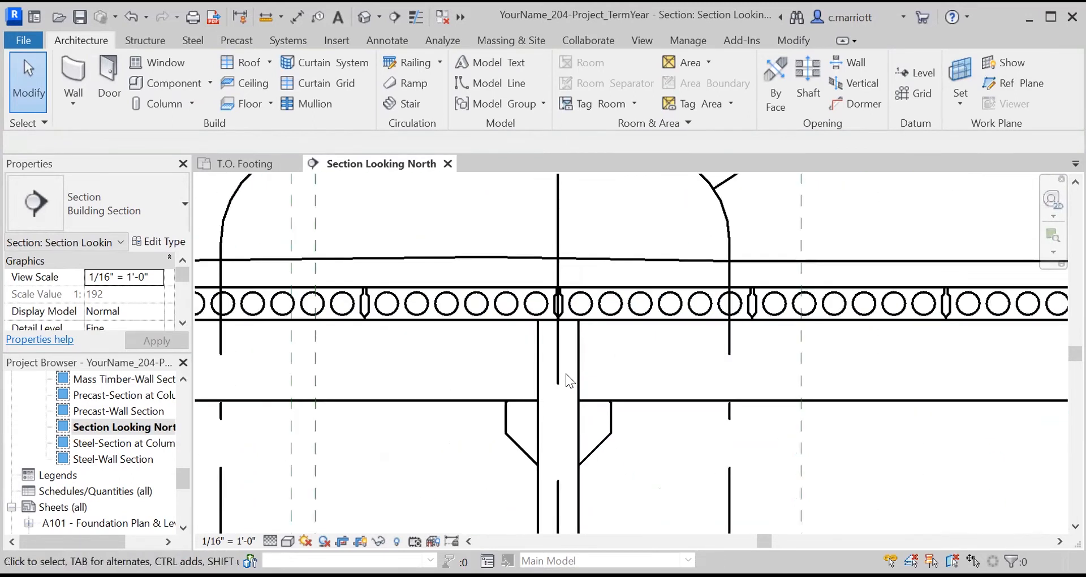
pyautogui.scroll(-5, 564, 400)
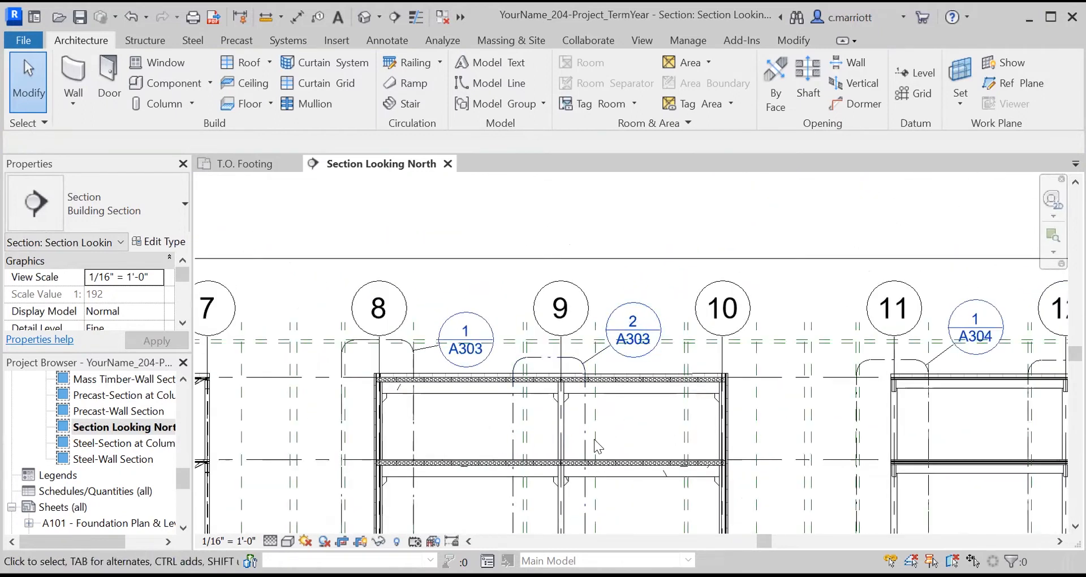
# Examine the precast structure between grids 8 and 10, including the foundation beams and pile caps beneath the columns
pyautogui.moveTo(570, 380); pyautogui.dragTo(611, 314, button='middle')
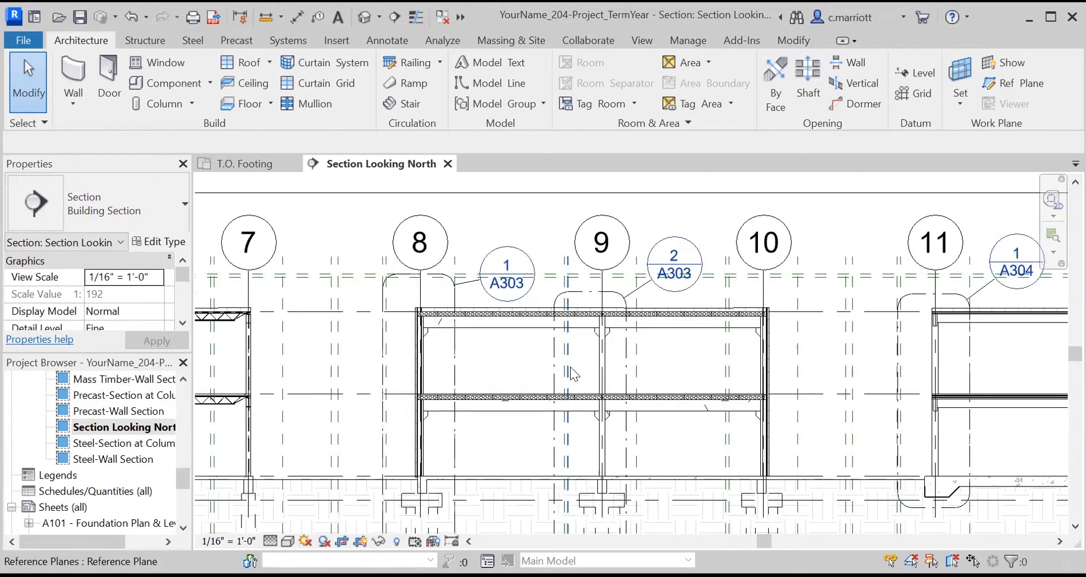
pyautogui.scroll(-2, 528, 376)
pyautogui.scroll(1, 511, 371)
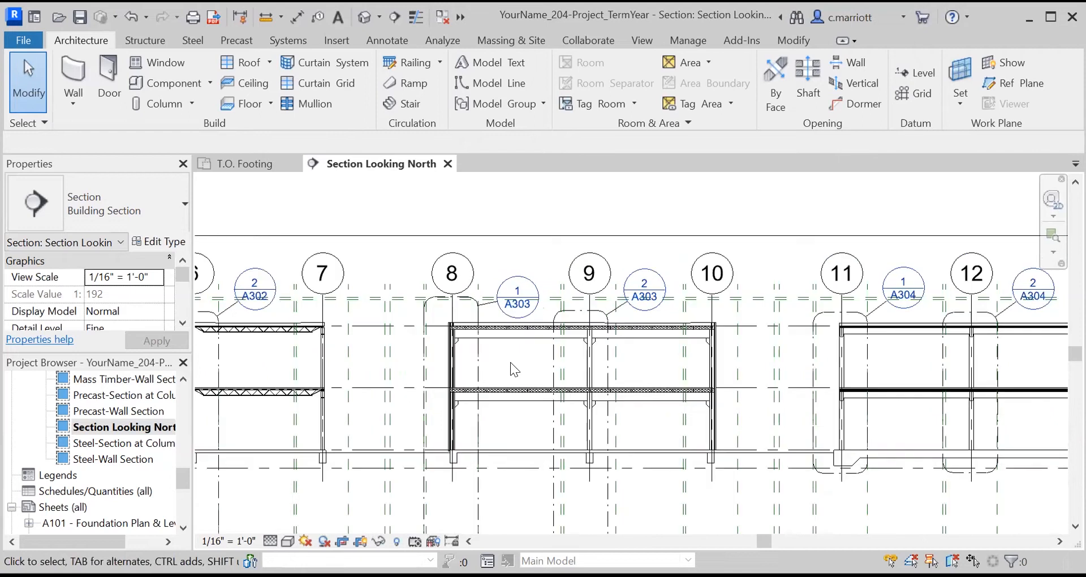
pyautogui.scroll(-1, 526, 403)
pyautogui.moveTo(528, 427); pyautogui.dragTo(565, 396, button='middle')
pyautogui.scroll(1, 594, 434)
pyautogui.scroll(-1, 592, 433)
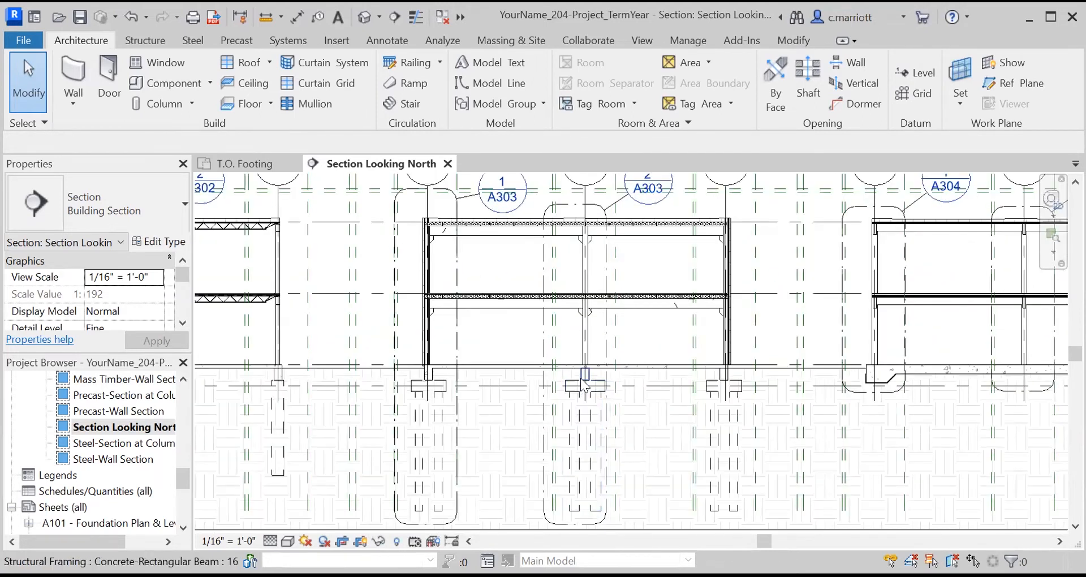
pyautogui.scroll(3, 593, 374)
pyautogui.scroll(-3, 598, 360)
pyautogui.scroll(1, 588, 373)
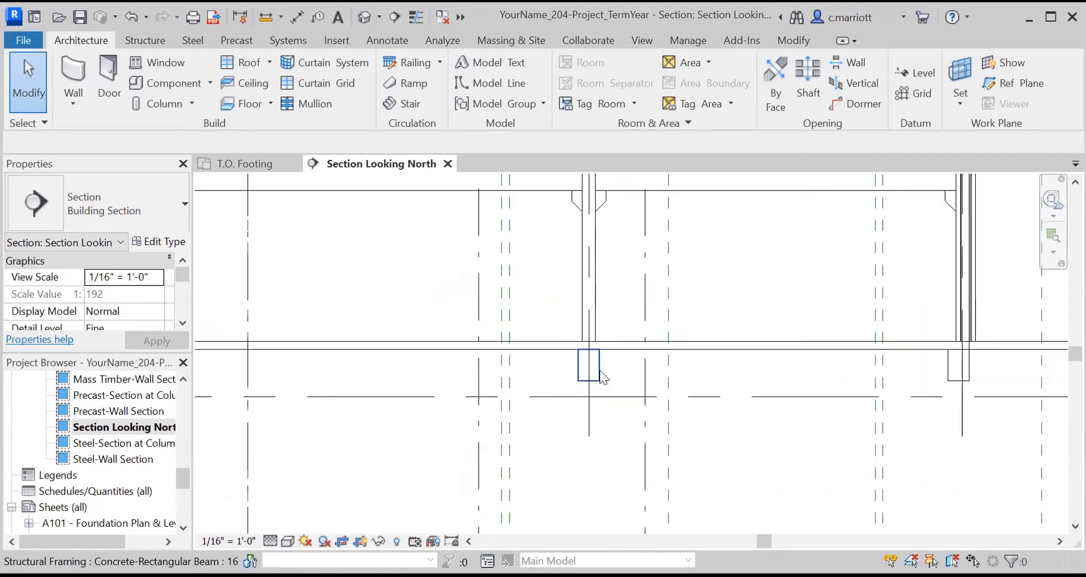
pyautogui.scroll(-2, 574, 379)
pyautogui.moveTo(490, 336); pyautogui.dragTo(527, 350, button='middle')
pyautogui.scroll(-1, 527, 350)
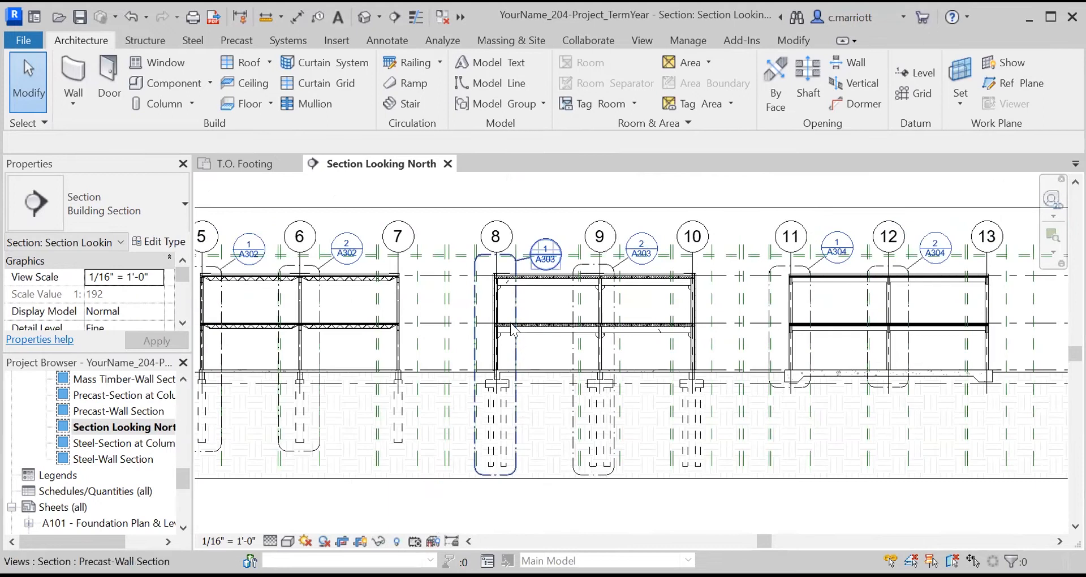
# Measure the width of the cut hollow core slab at the grid 8 end of the Level 2 floor
pyautogui.scroll(2, 523, 300)
pyautogui.scroll(4, 564, 299)
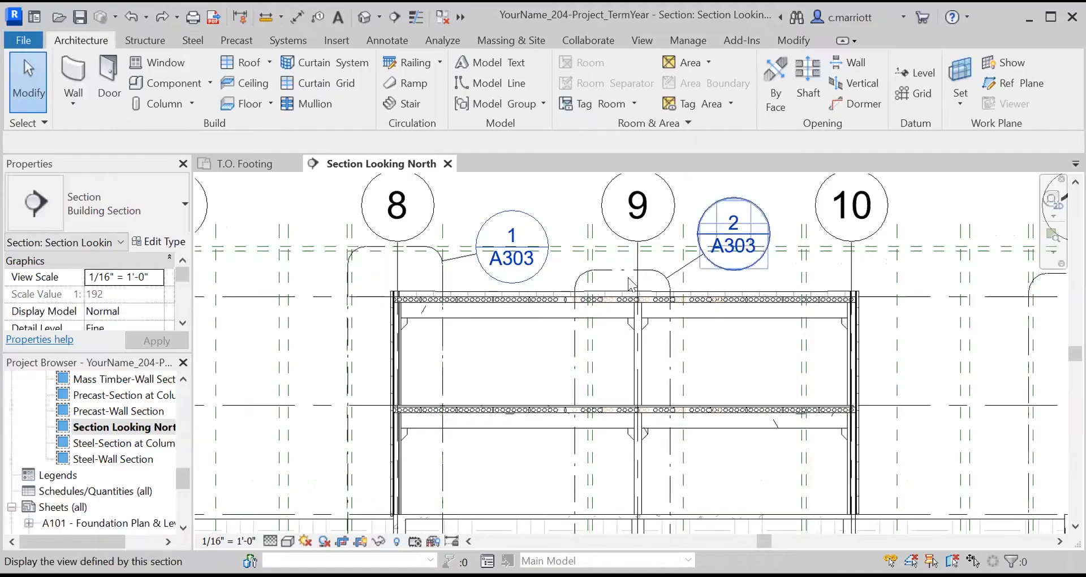
pyautogui.scroll(4, 461, 356)
pyautogui.scroll(-4, 387, 355)
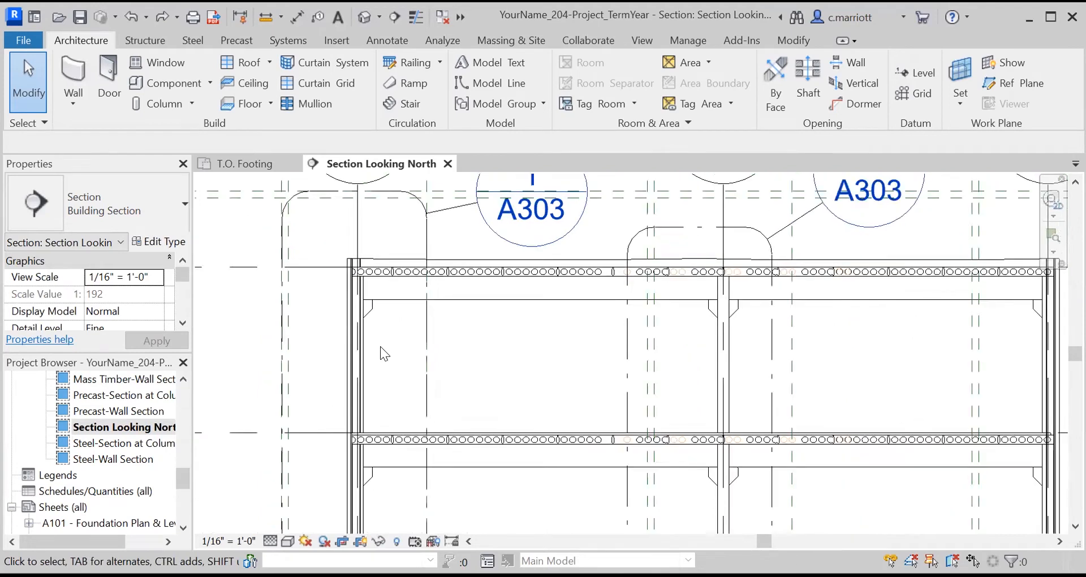
pyautogui.scroll(-2, 372, 432)
pyautogui.moveTo(419, 433); pyautogui.dragTo(425, 400, button='middle')
pyautogui.scroll(5, 390, 386)
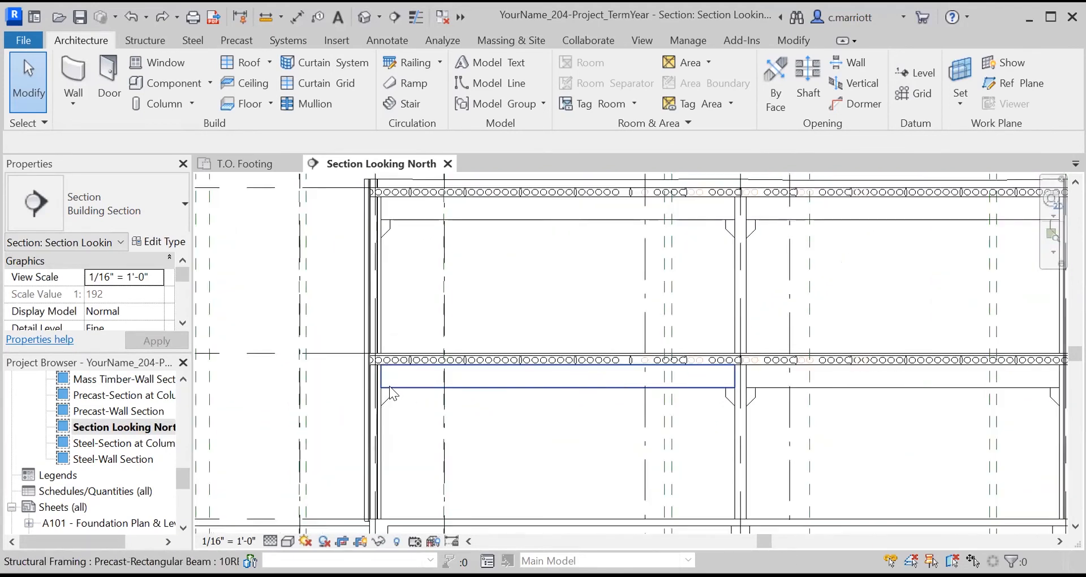
pyautogui.scroll(6, 394, 368)
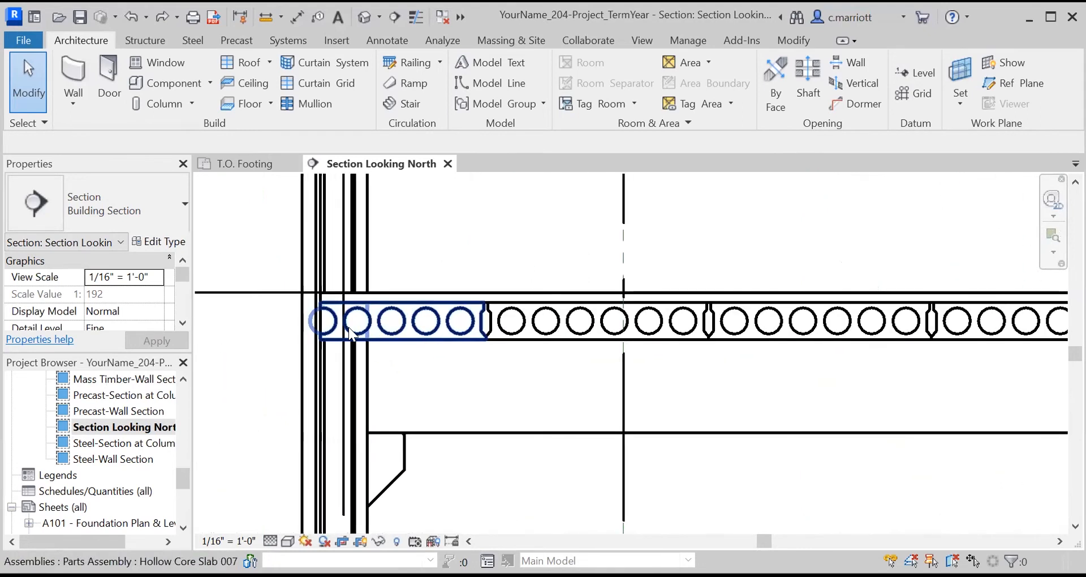
pyautogui.scroll(-2, 436, 339)
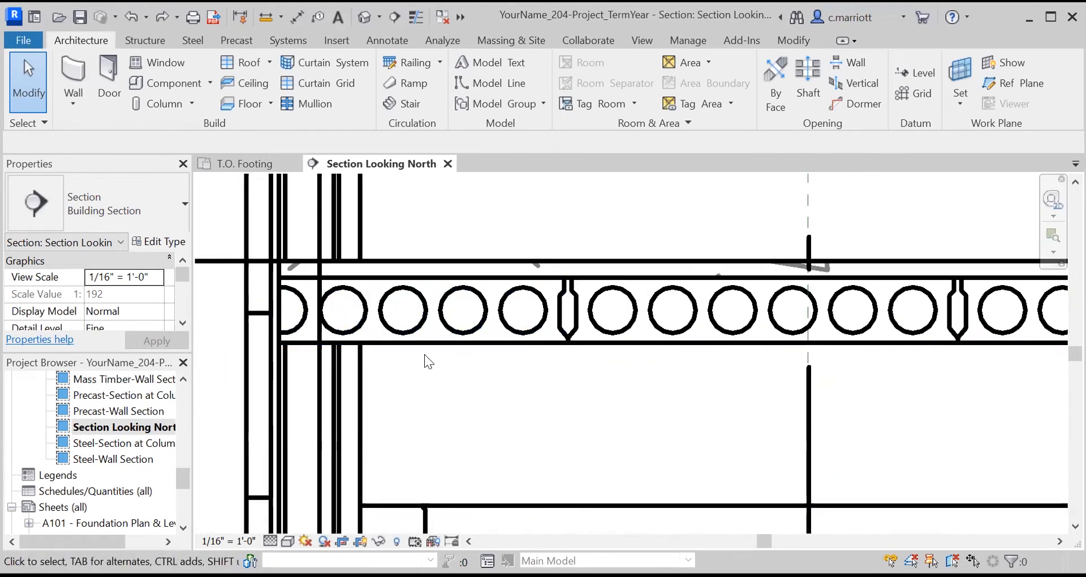
pyautogui.scroll(1, 427, 357)
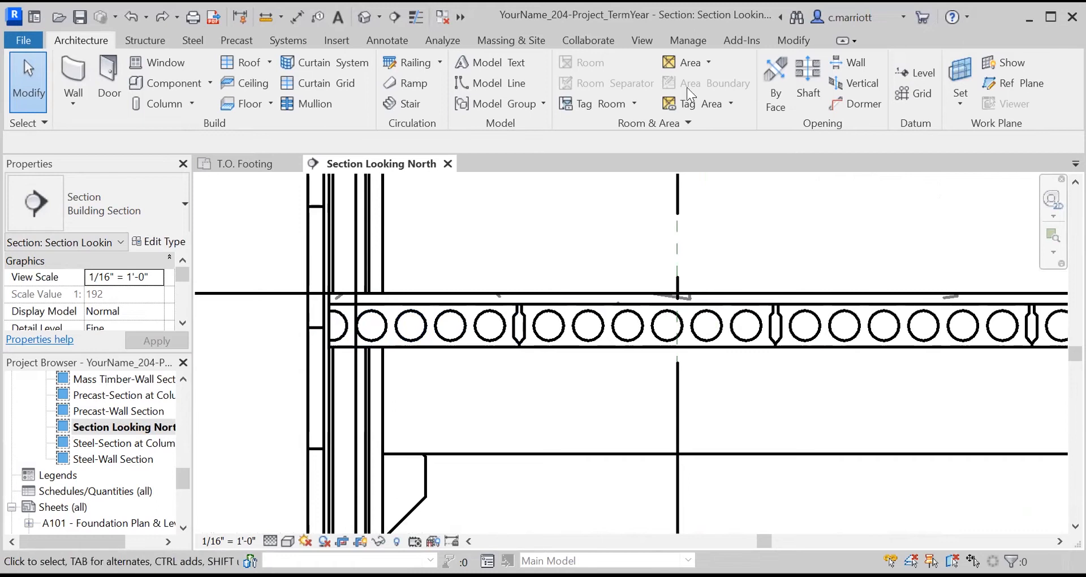
pyautogui.click(262, 19)
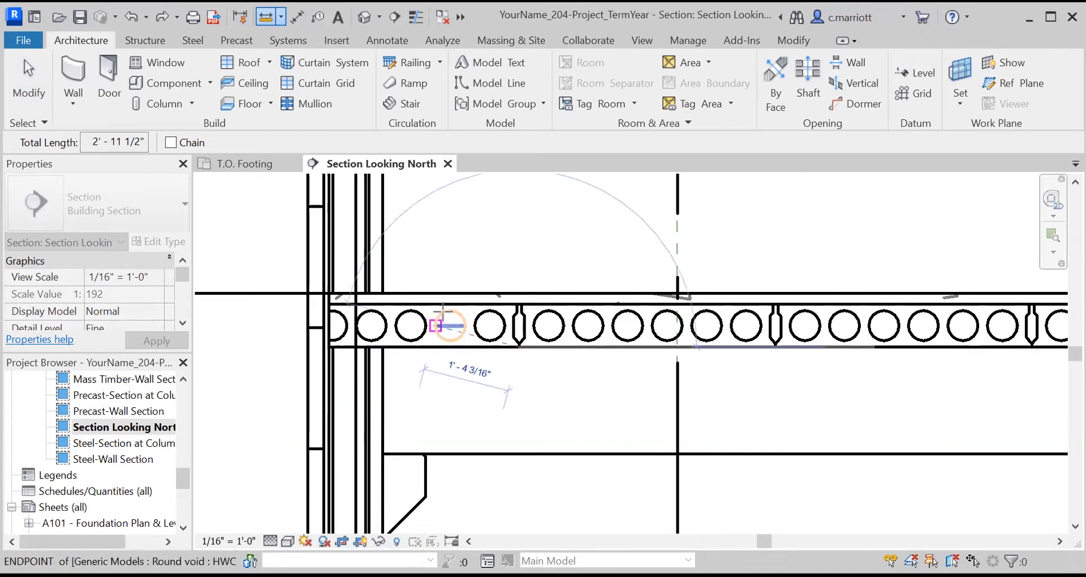
pyautogui.press('Escape')
pyautogui.press('Escape')
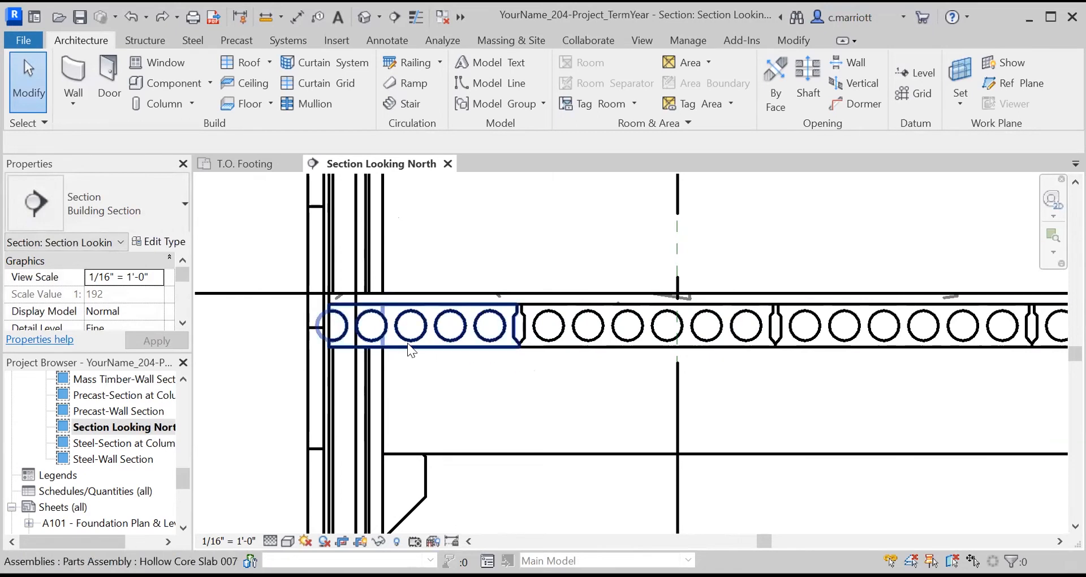
# Move grid 8 with its exterior wall, column, foundation and wall section callout 2'11.5" toward grid 9
pyautogui.scroll(-4, 407, 343)
pyautogui.scroll(-5, 417, 342)
pyautogui.scroll(4, 421, 367)
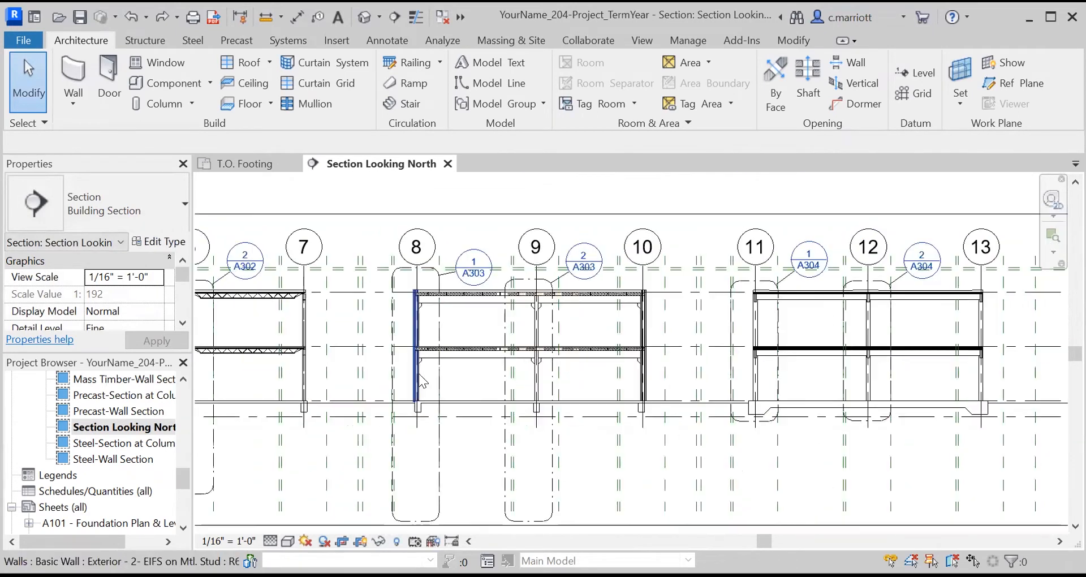
pyautogui.scroll(-2, 415, 455)
pyautogui.moveTo(431, 425); pyautogui.dragTo(442, 381, button='middle')
pyautogui.moveTo(392, 498); pyautogui.dragTo(492, 222)
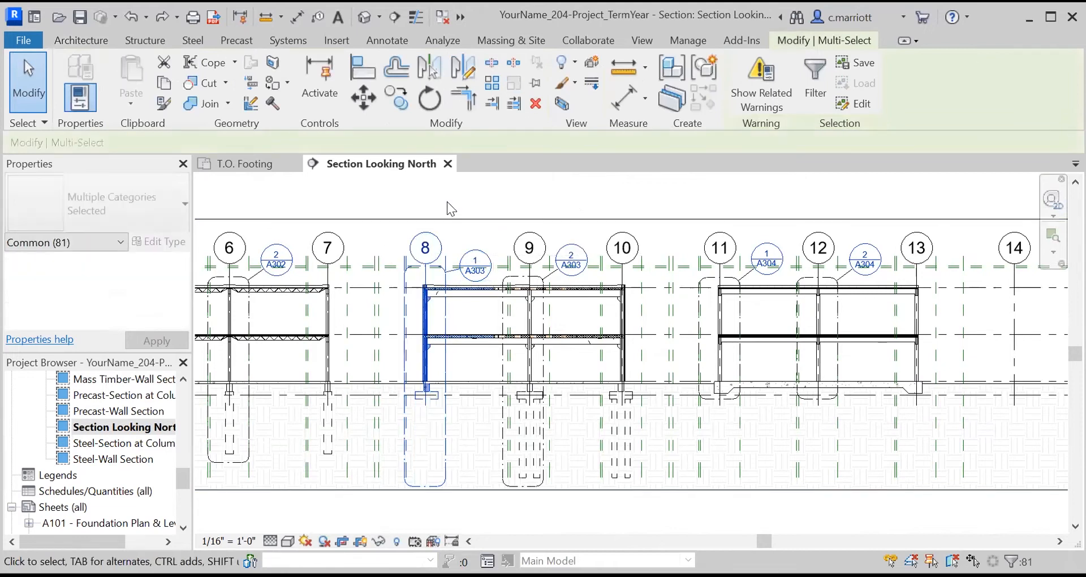
pyautogui.click(364, 97)
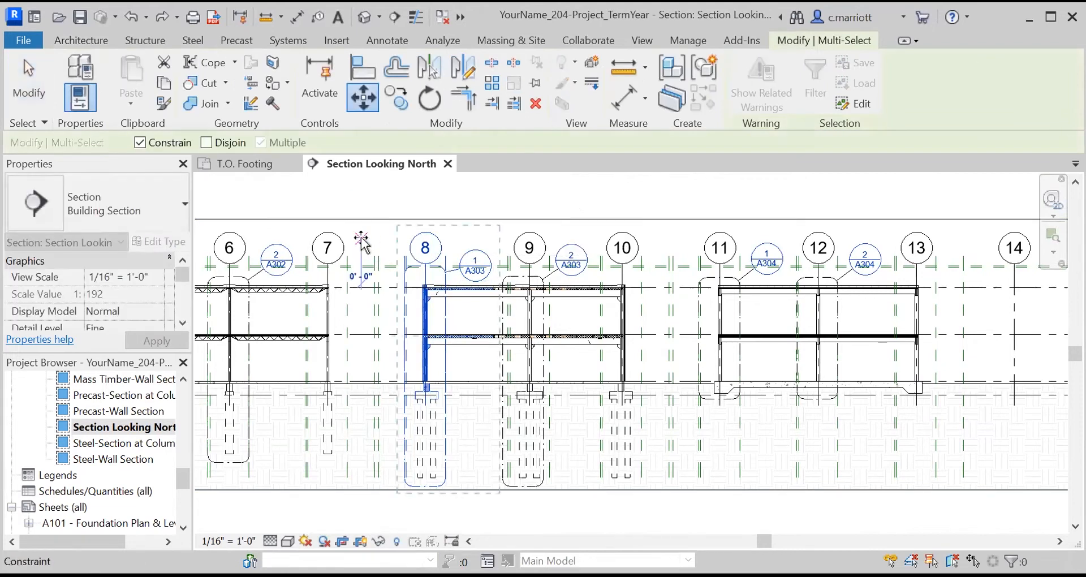
pyautogui.write('2\'11.5"')
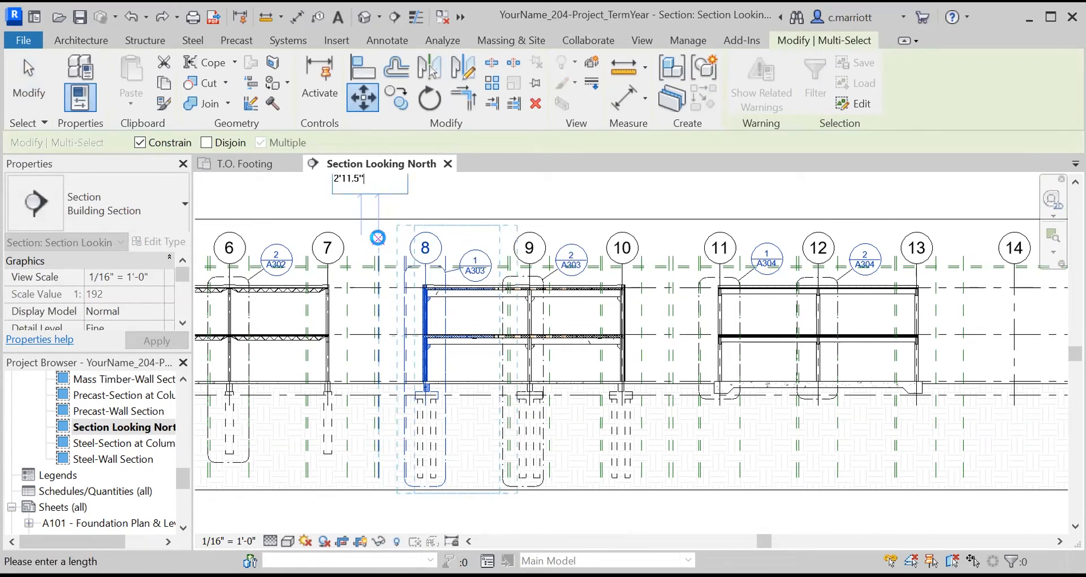
pyautogui.press('Return')
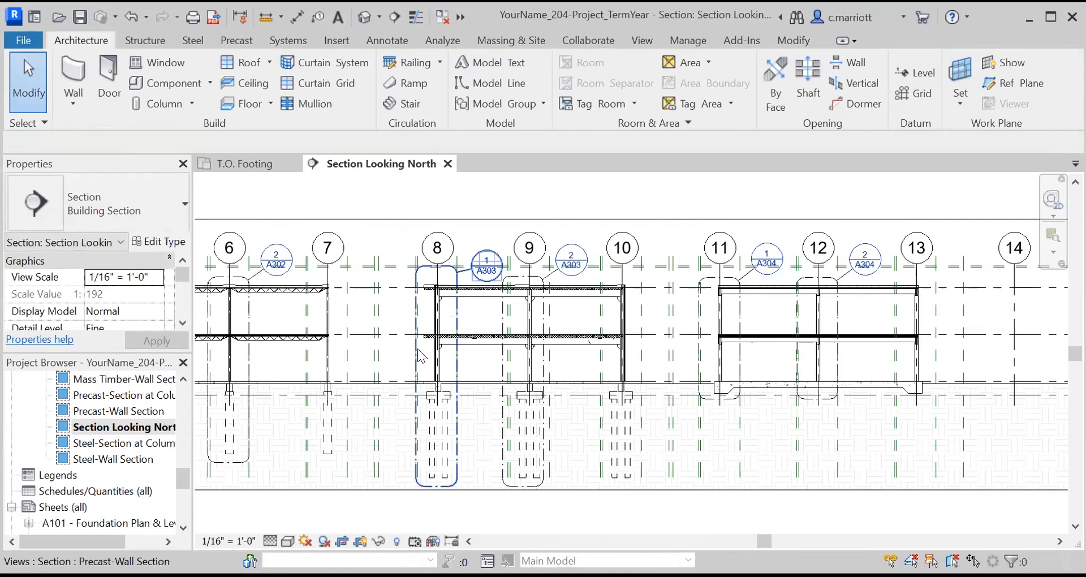
# Open the boundary sketch of the precast structure's Generic - 8" floor for editing in the Level 2 floor plan
pyautogui.scroll(6, 422, 356)
pyautogui.scroll(4, 491, 319)
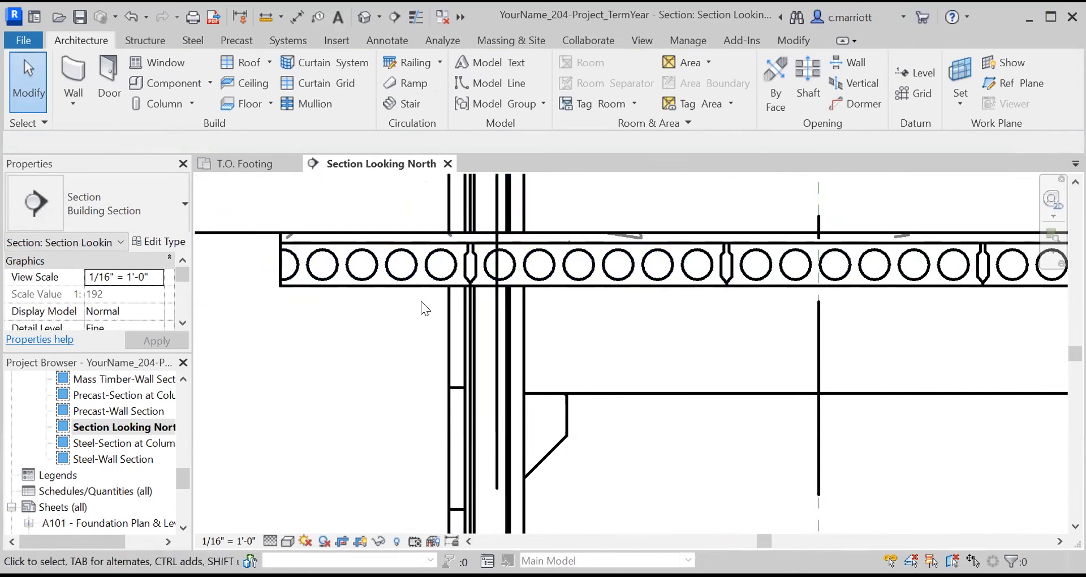
pyautogui.scroll(-5, 421, 300)
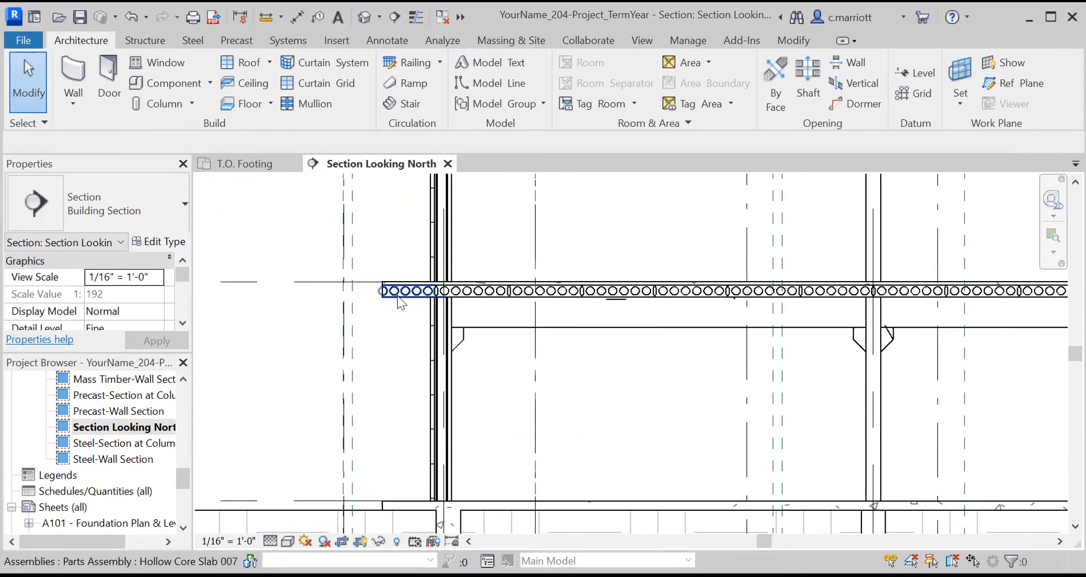
pyautogui.click(398, 296)
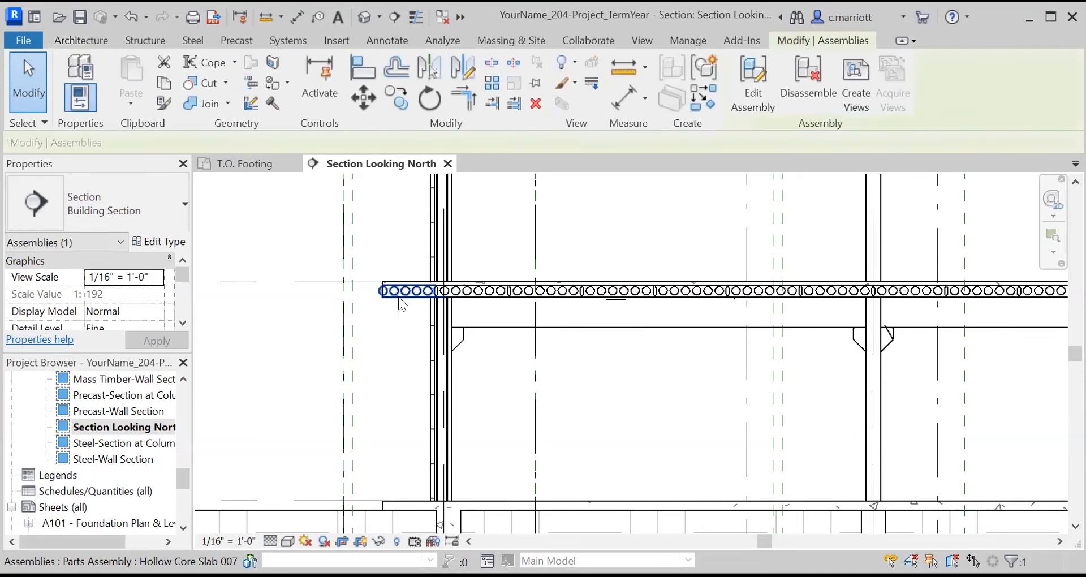
pyautogui.click(389, 314)
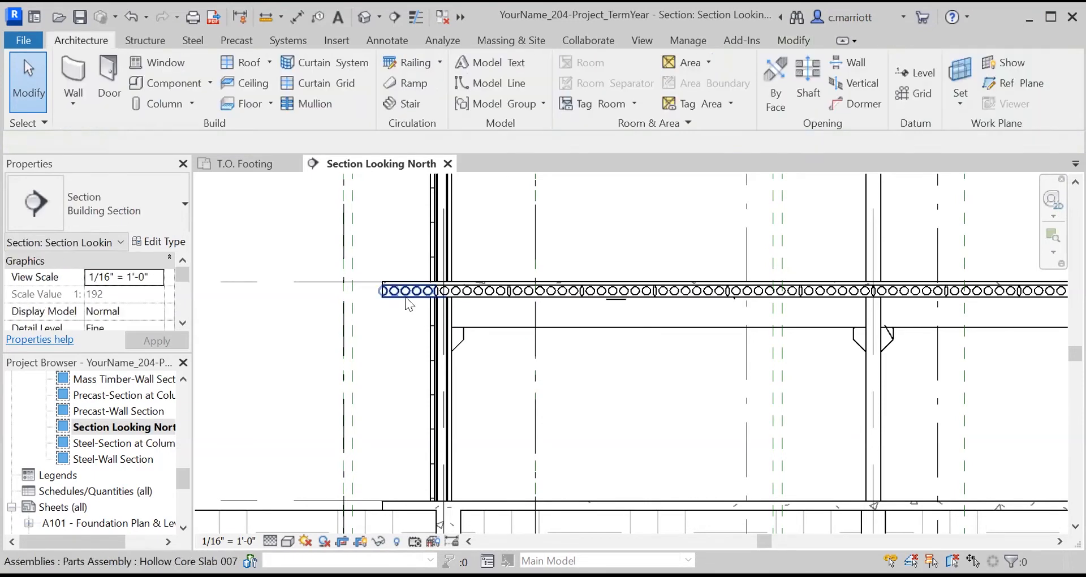
pyautogui.press('Tab')
pyautogui.press('Tab')
pyautogui.press('Tab')
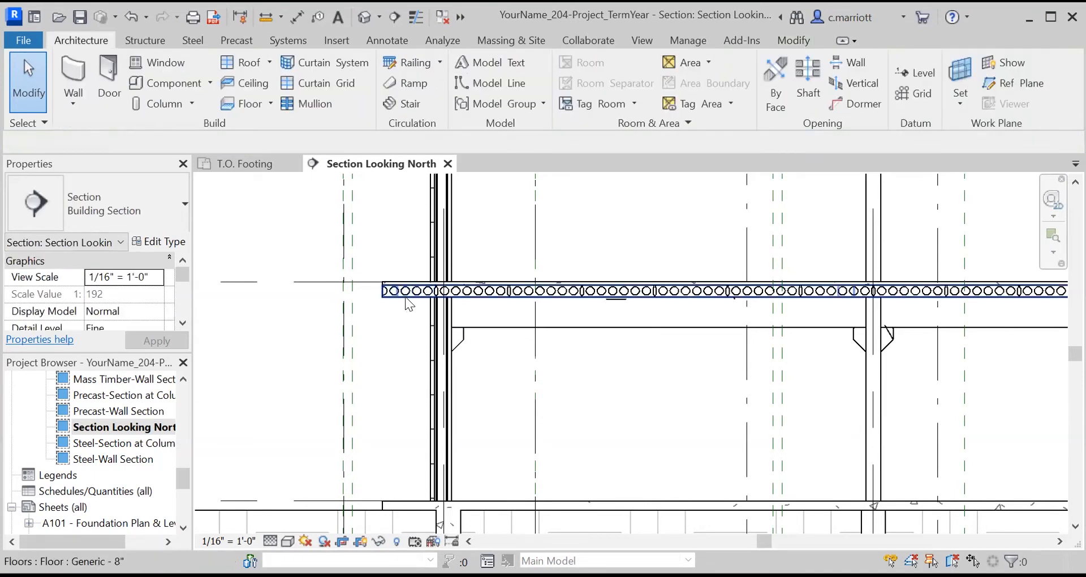
pyautogui.click(405, 296)
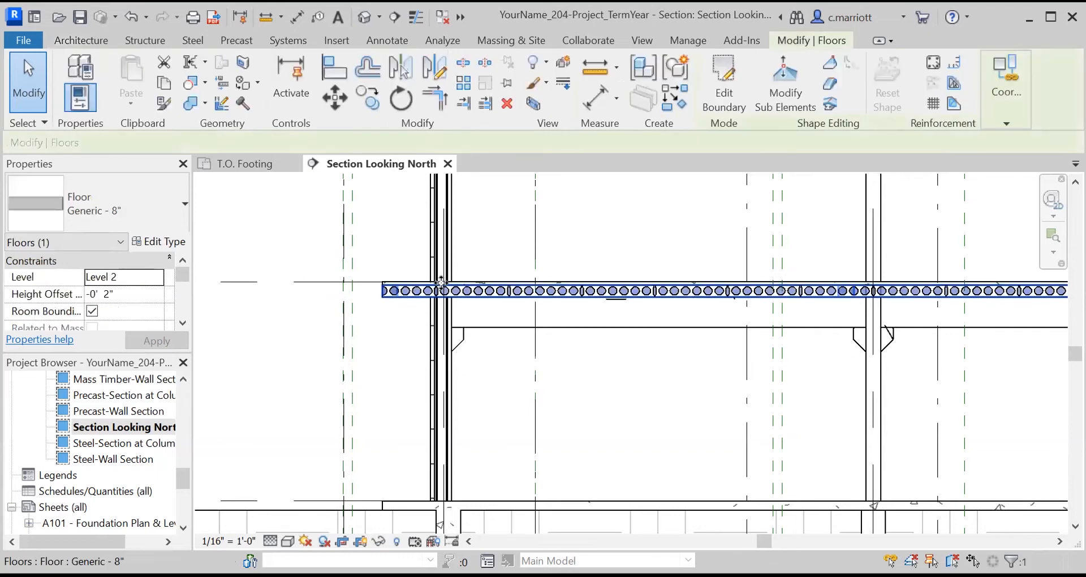
pyautogui.click(726, 102)
pyautogui.scroll(-3, 656, 226)
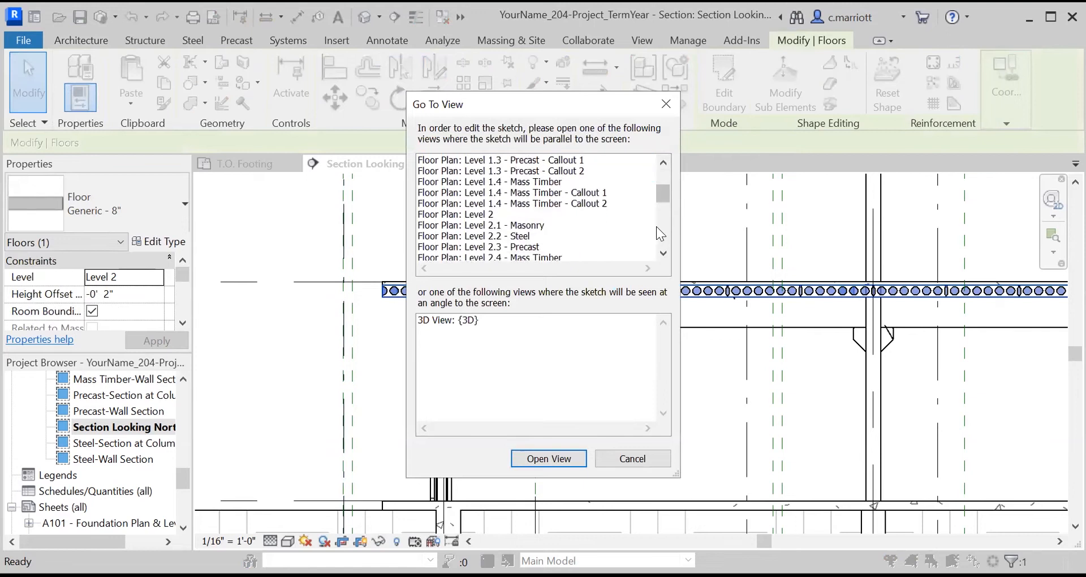
pyautogui.click(455, 217)
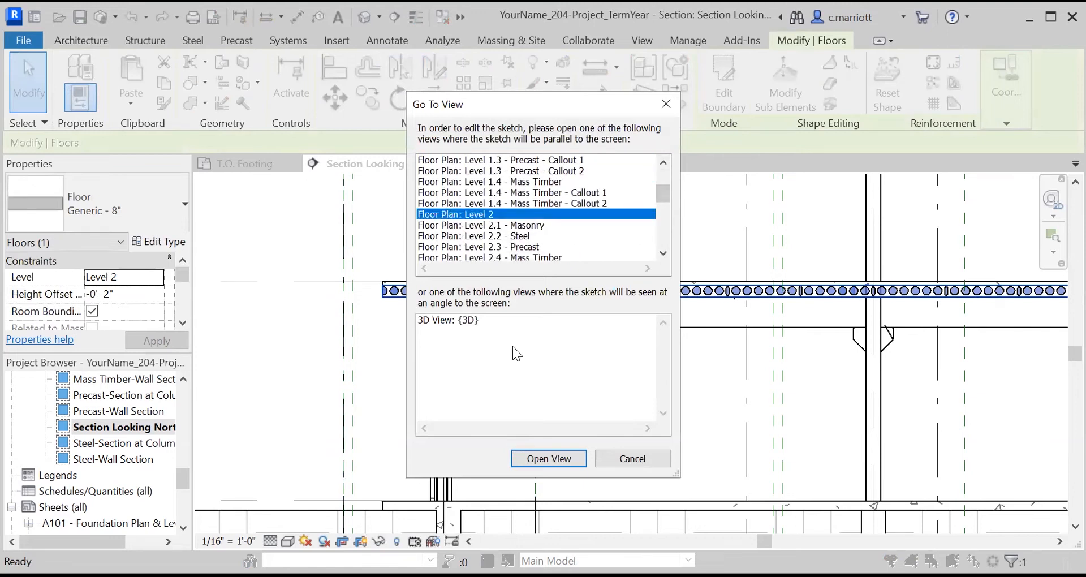
pyautogui.click(531, 458)
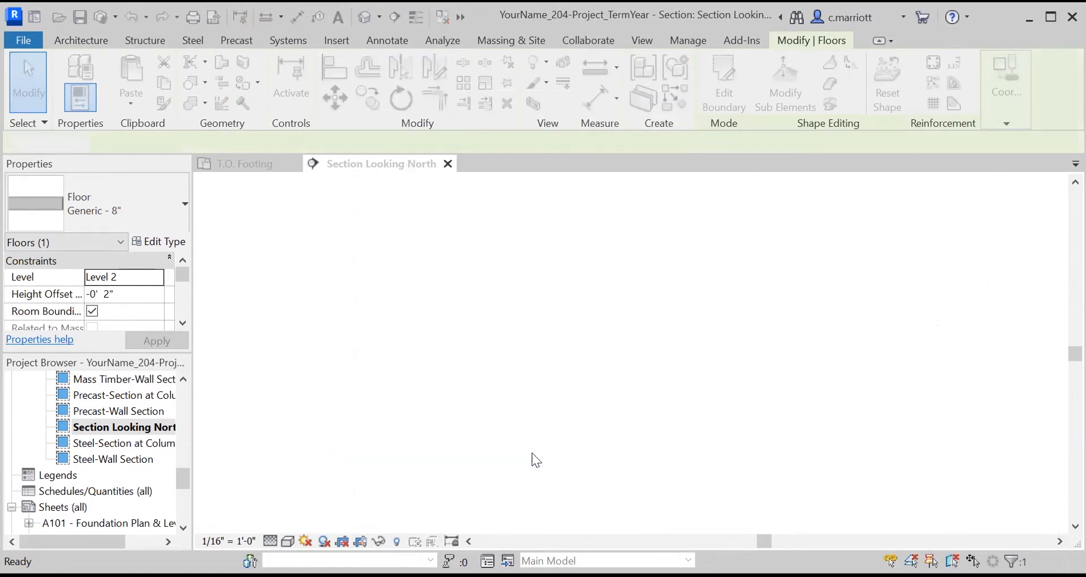
# Move the Generic - 8" floor's boundary line at grid 8 by 2'11.5" toward grid 9 and finish the sketch
pyautogui.scroll(4, 639, 379)
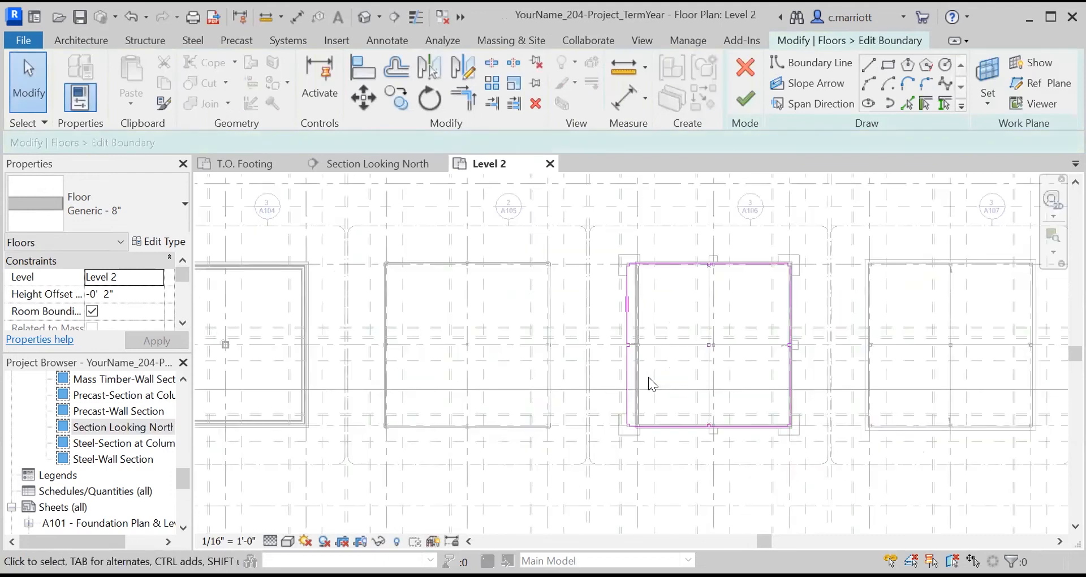
pyautogui.scroll(-1, 605, 407)
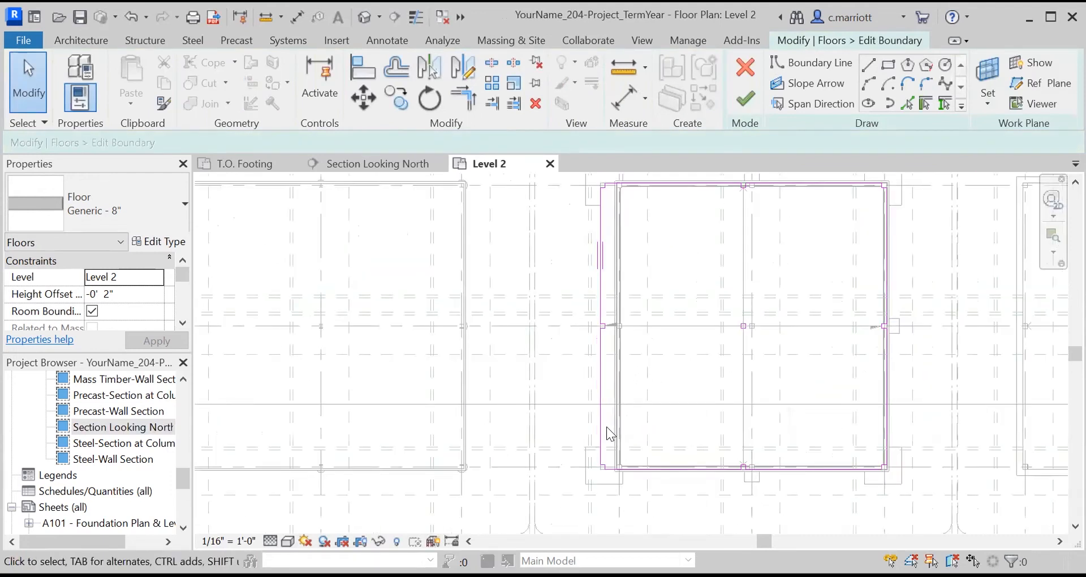
pyautogui.moveTo(573, 479)
pyautogui.mouseDown()
pyautogui.moveTo(618, 321)
pyautogui.moveTo(604, 192)
pyautogui.mouseUp()
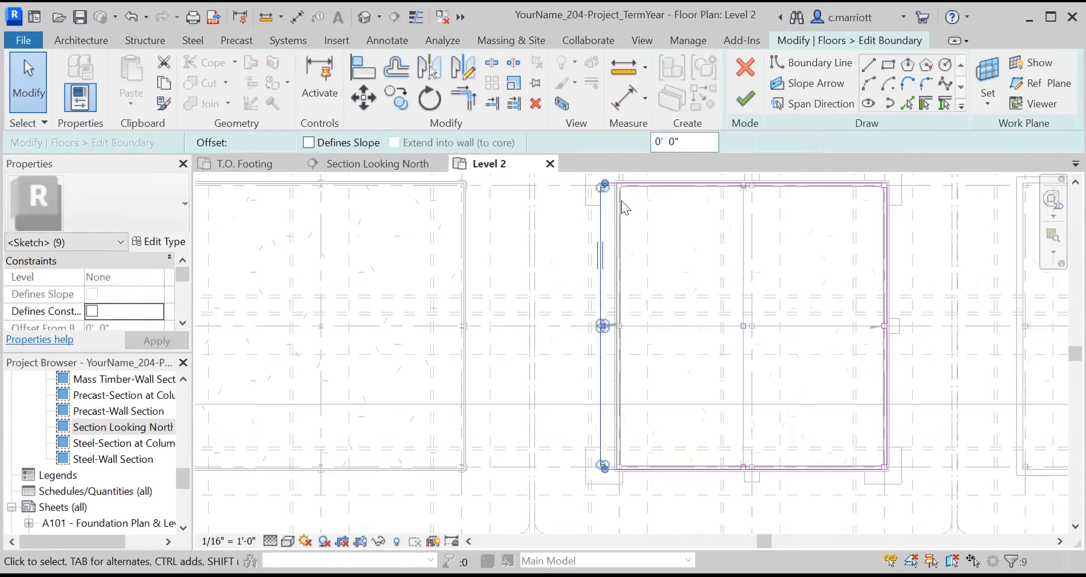
pyautogui.click(355, 102)
pyautogui.click(660, 240)
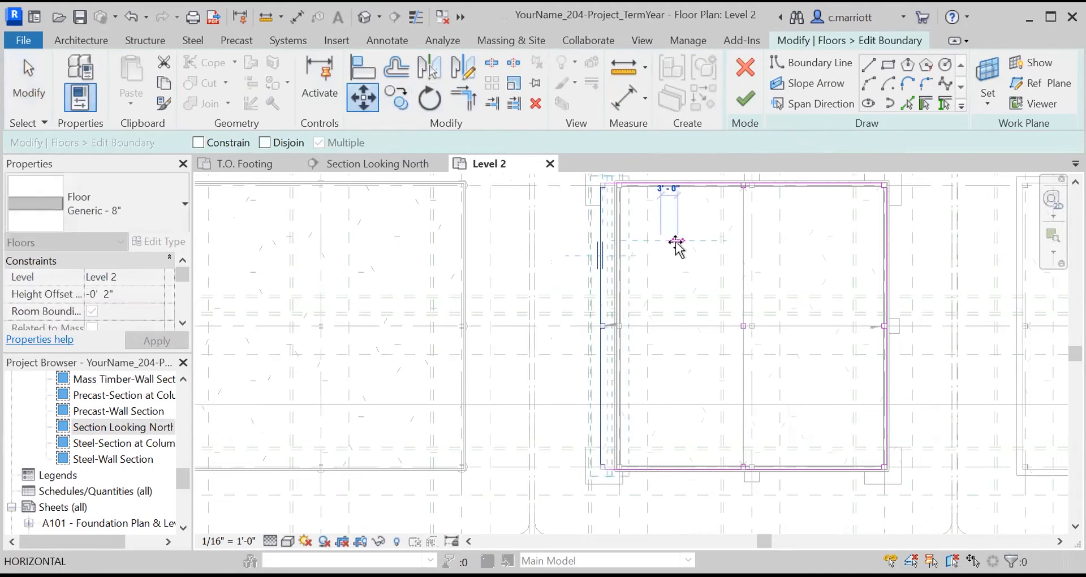
pyautogui.write('1')
pyautogui.press('BackSpace')
pyautogui.write('2\'11.5"')
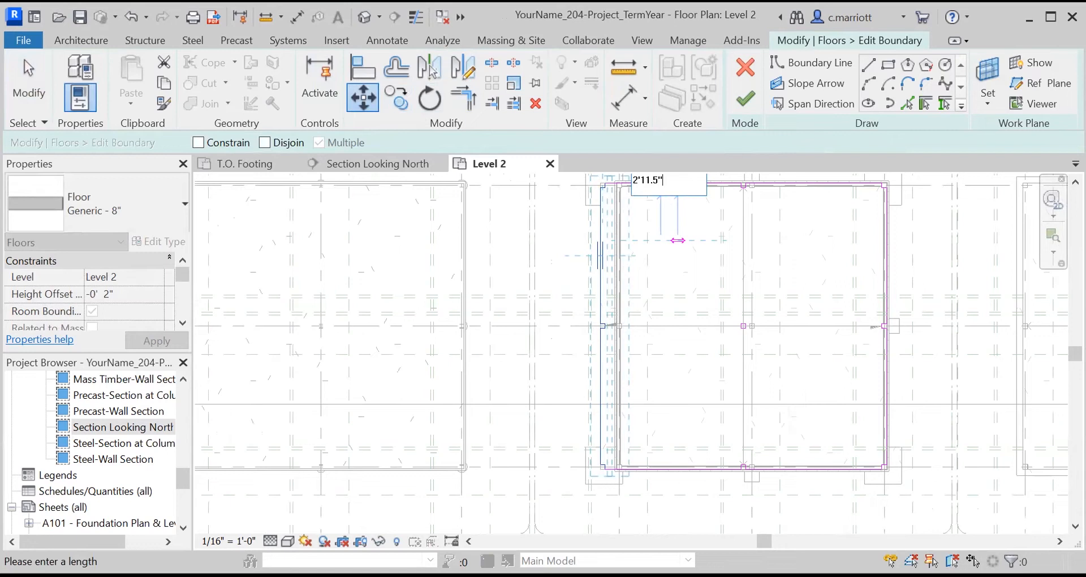
pyautogui.press('Return')
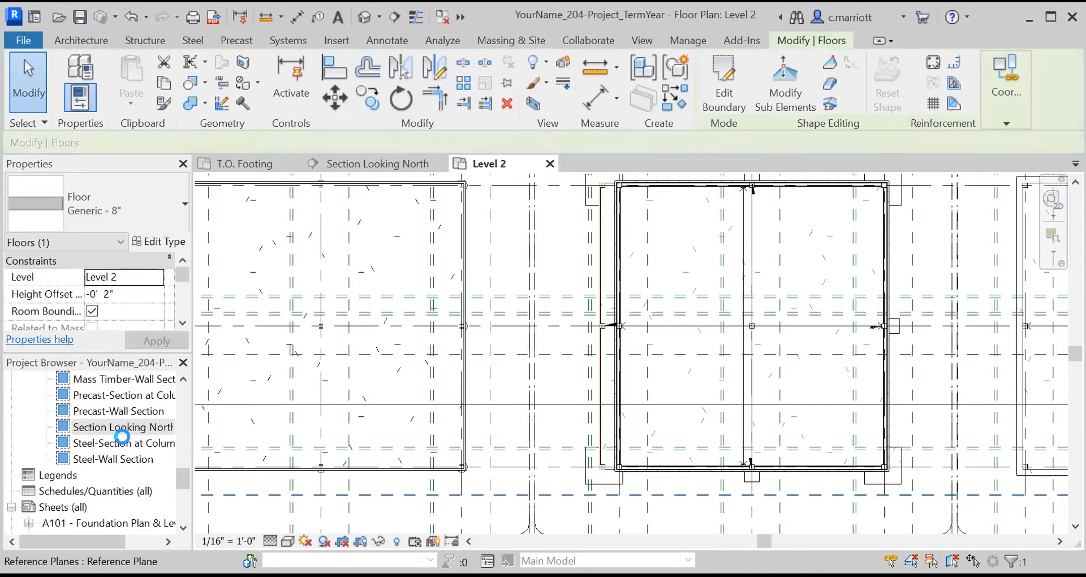
# From the Section Looking North view, open the boundary sketch of the Level 2 Concrete Slab - 2" floor in the Level 2 floor plan
pyautogui.click(122, 436)
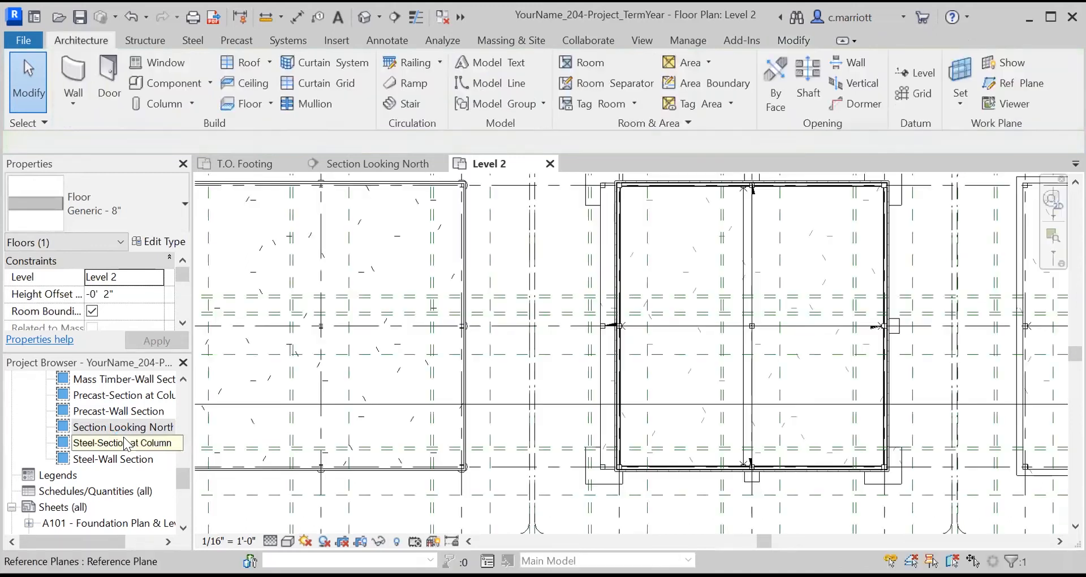
pyautogui.click(128, 427)
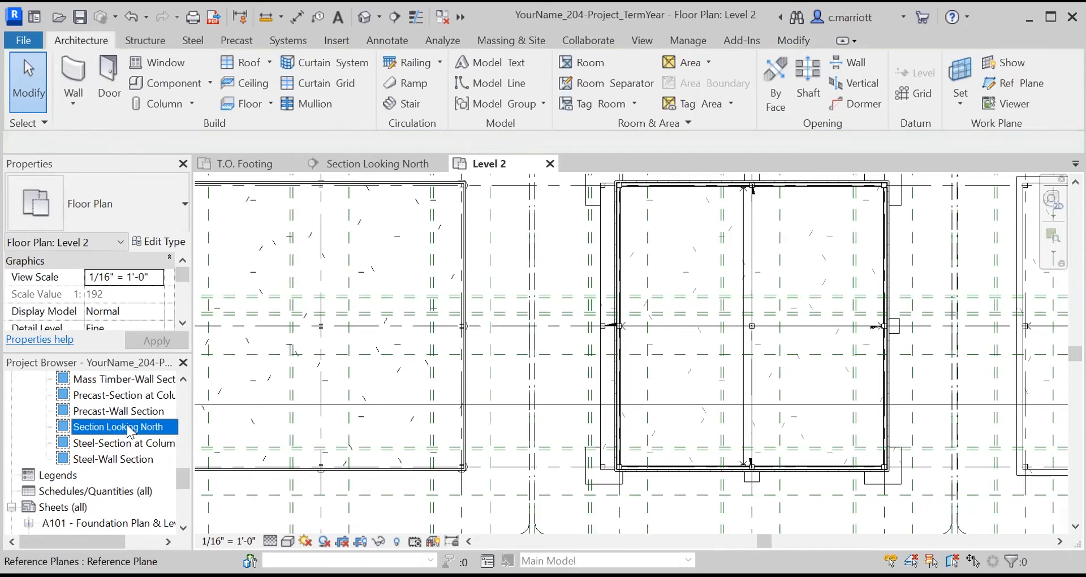
pyautogui.doubleClick(128, 425)
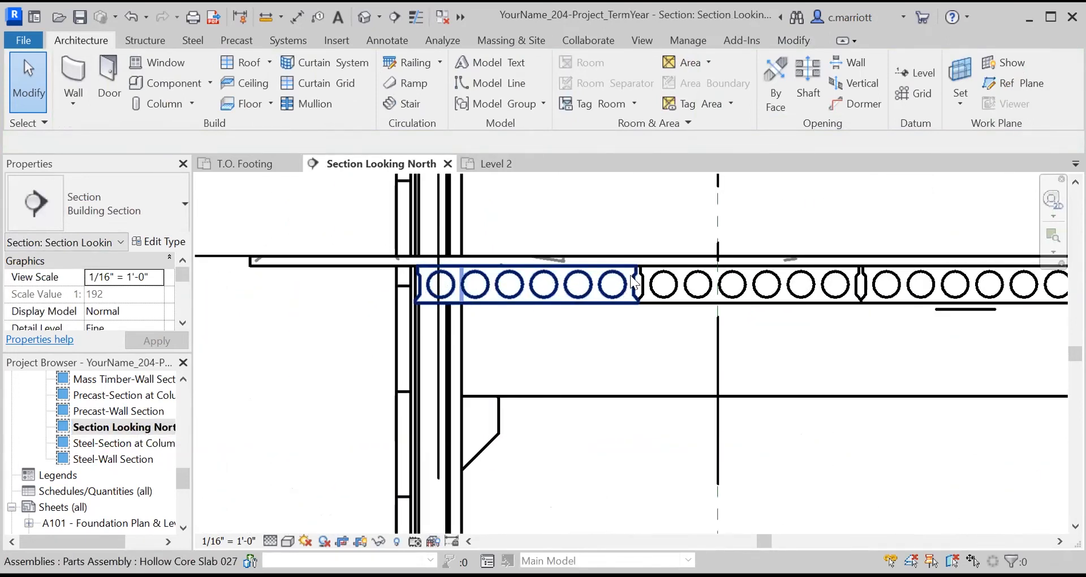
pyautogui.scroll(-3, 424, 316)
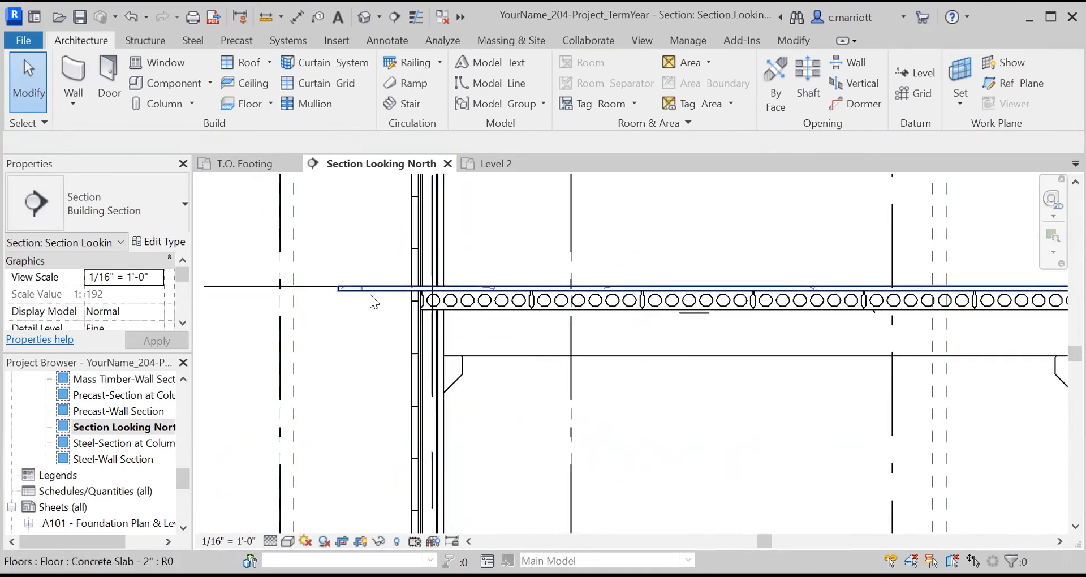
pyautogui.click(370, 294)
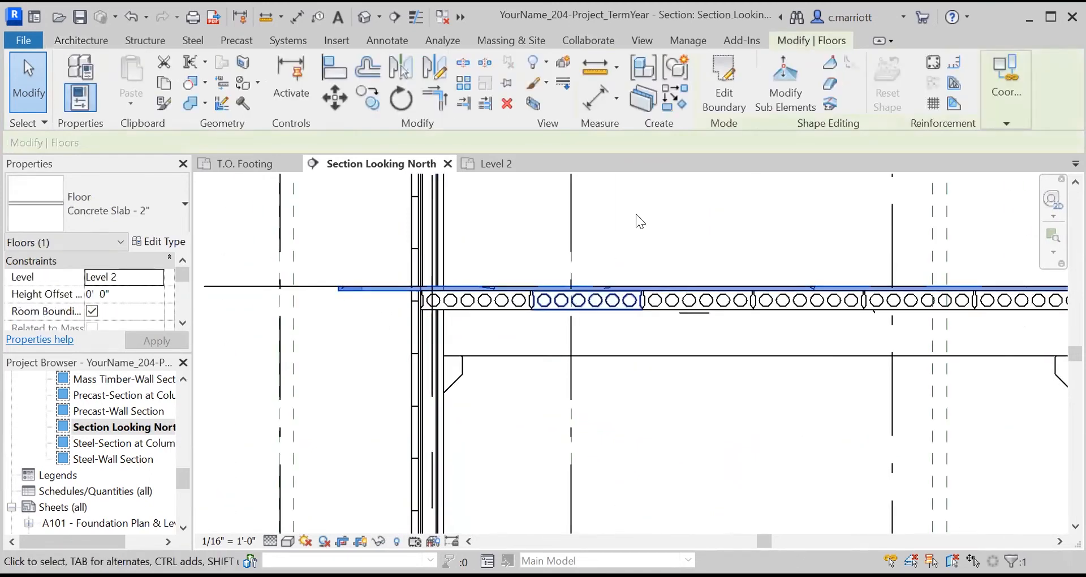
pyautogui.click(712, 94)
pyautogui.scroll(-3, 663, 237)
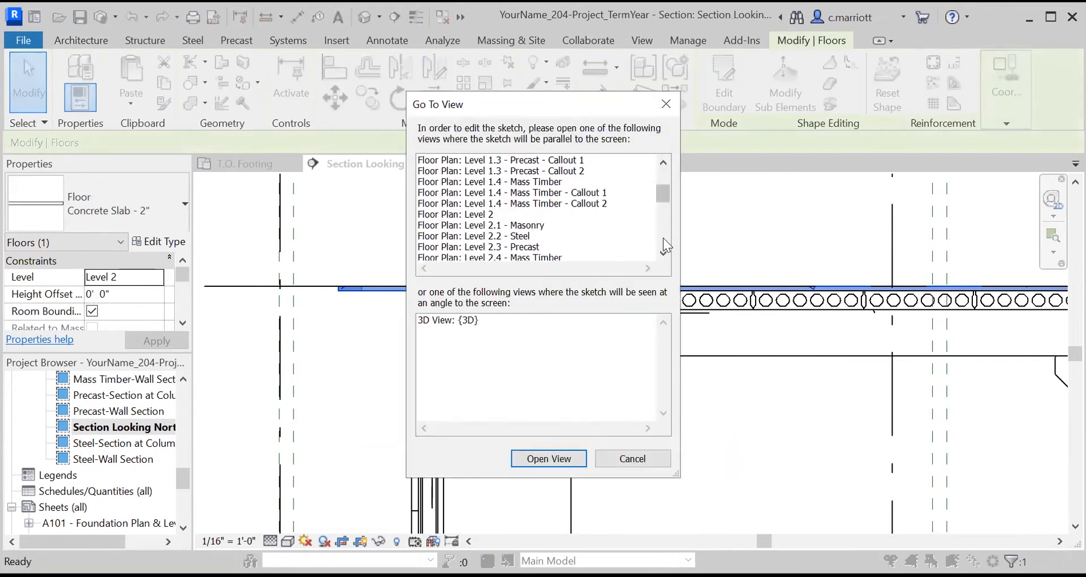
pyautogui.click(458, 216)
pyautogui.doubleClick(458, 216)
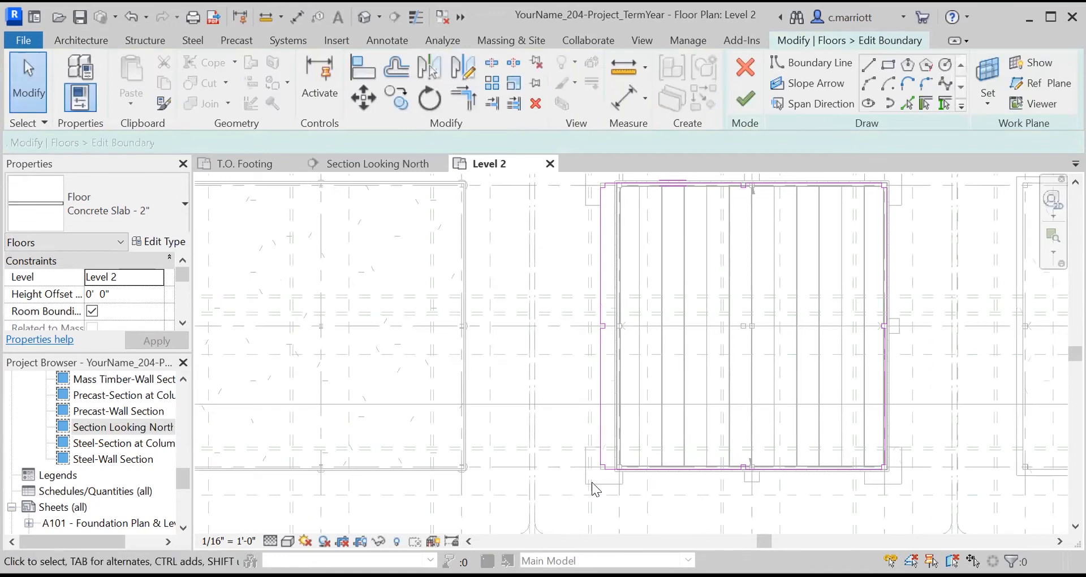
# Move the Concrete Slab - 2" floor's boundary line at grid 8 by 2'11.5" toward grid 9 and finish the sketch
pyautogui.click(601, 435)
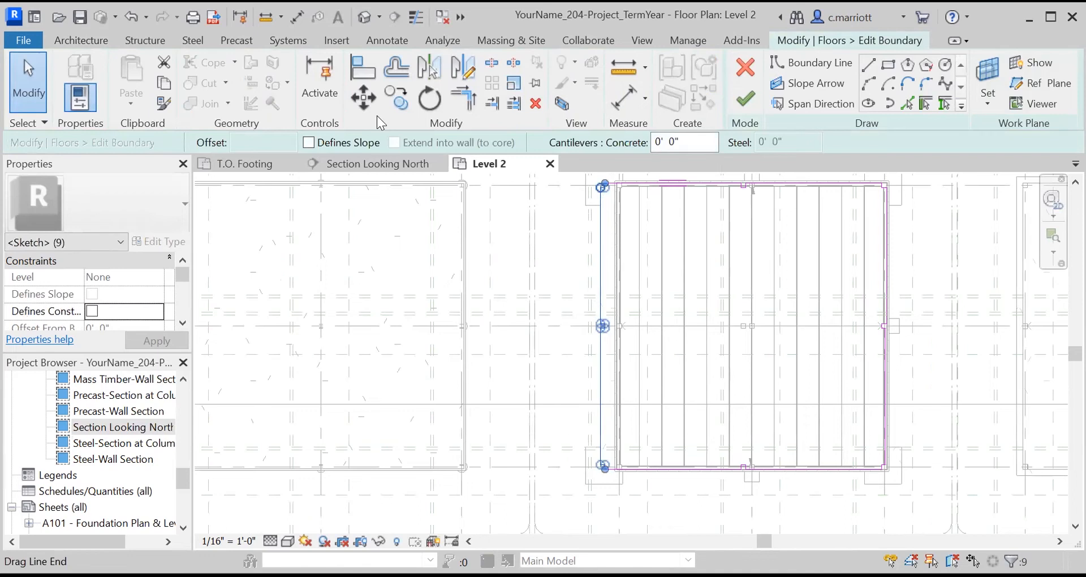
pyautogui.click(366, 96)
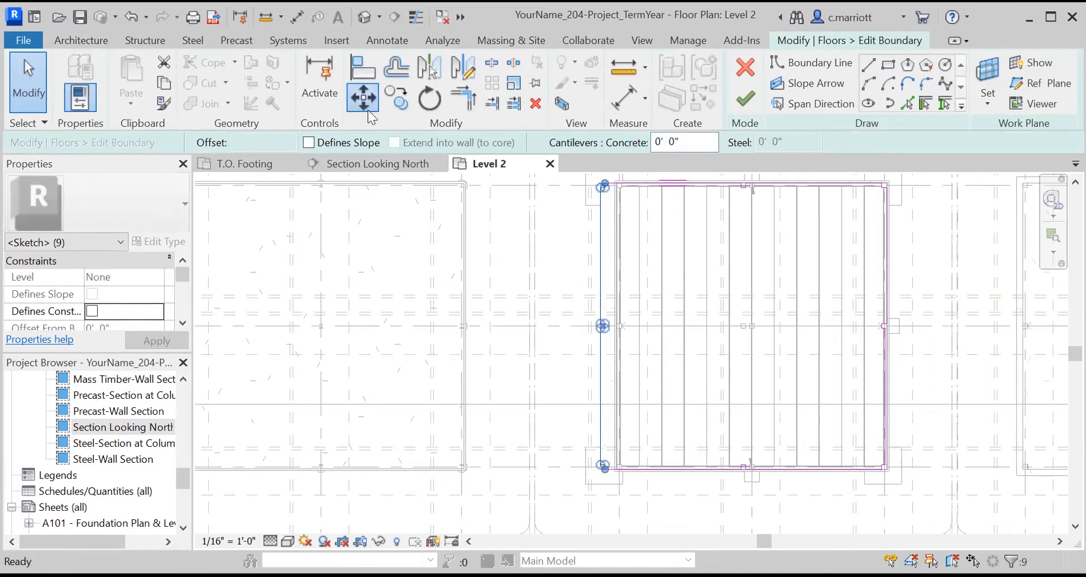
pyautogui.click(381, 248)
pyautogui.write("2'11.")
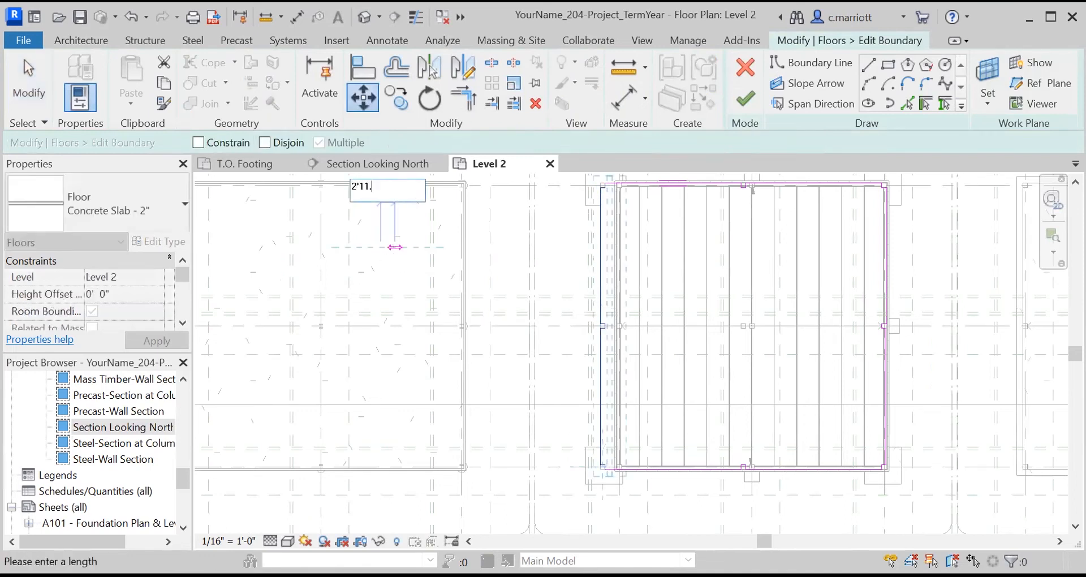
pyautogui.write('5')
pyautogui.press('Return')
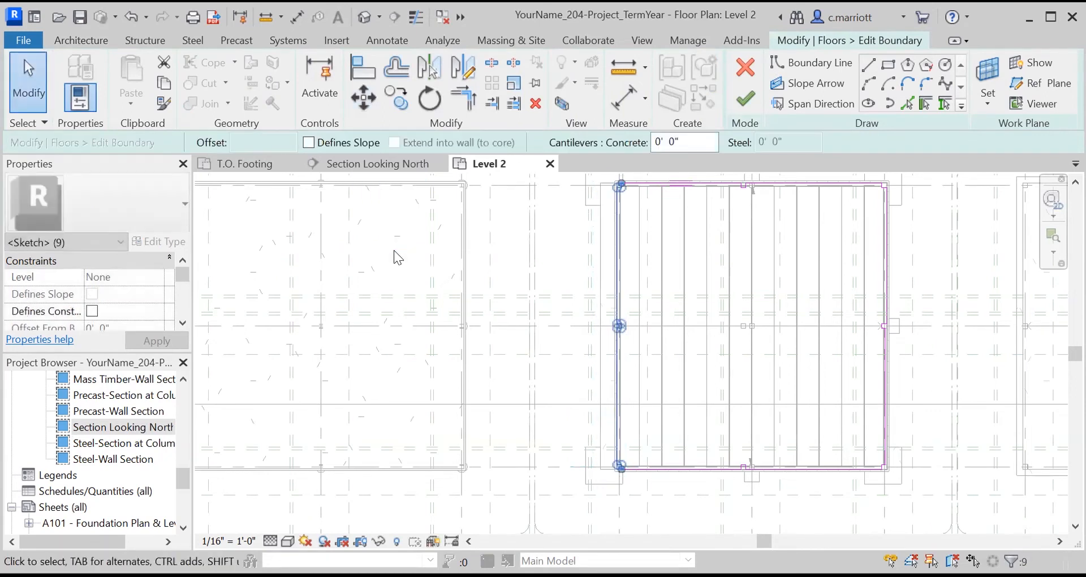
pyautogui.click(745, 99)
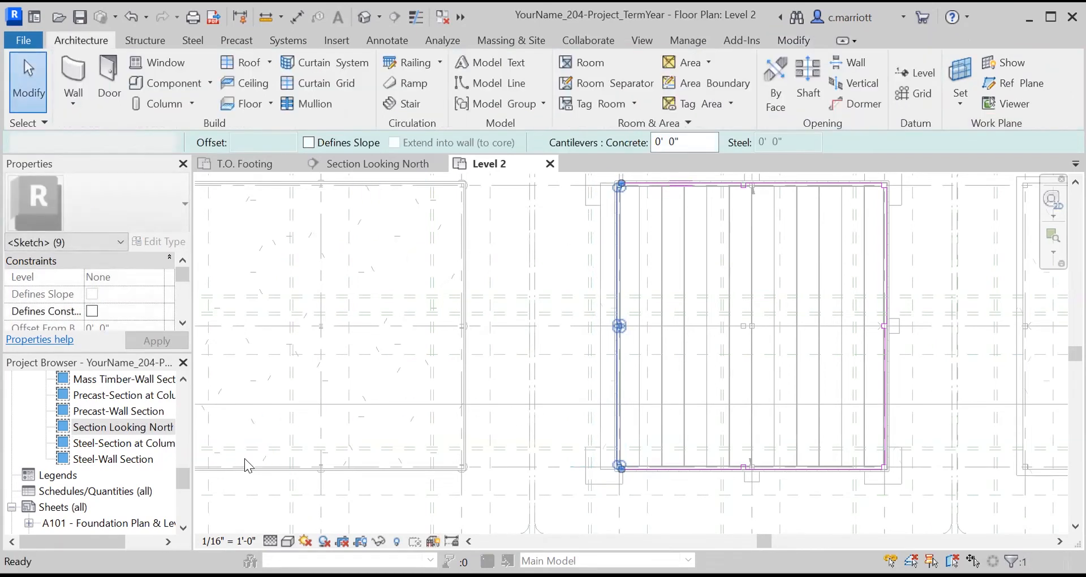
# Return to the Section Looking North view and compare the Level 2 and Level 3 floor edges at grid 8
pyautogui.click(136, 432)
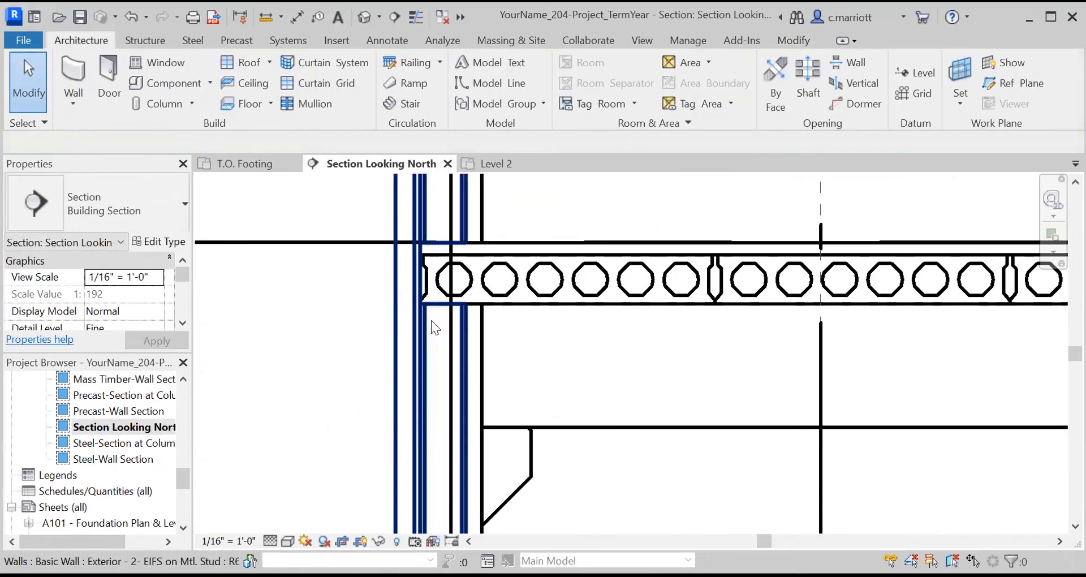
pyautogui.scroll(-1, 431, 320)
pyautogui.scroll(-4, 457, 284)
pyautogui.moveTo(420, 319); pyautogui.dragTo(401, 426, button='middle')
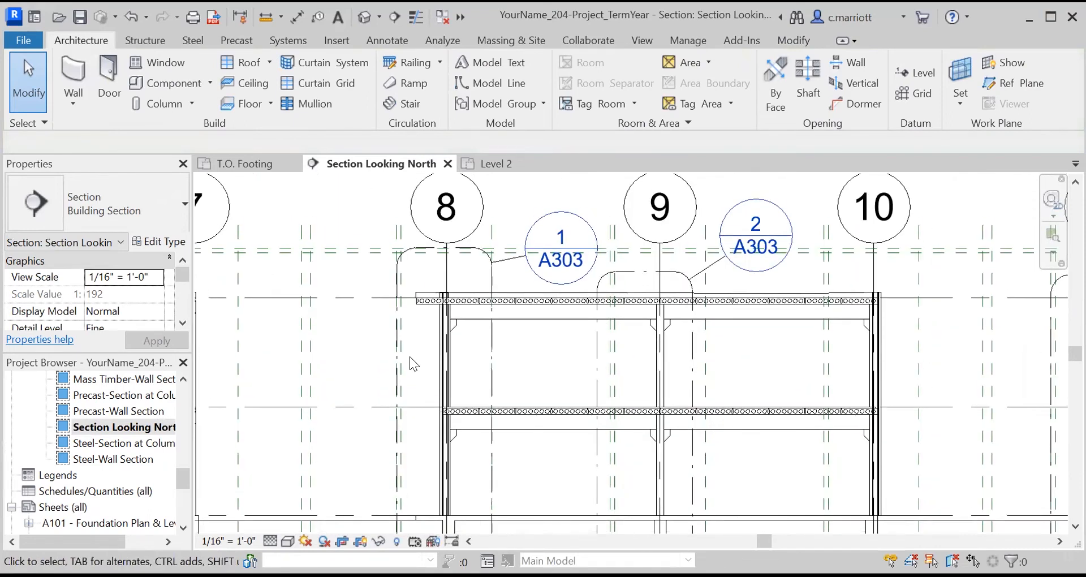
pyautogui.moveTo(465, 327); pyautogui.dragTo(446, 400, button='middle')
pyautogui.scroll(3, 445, 400)
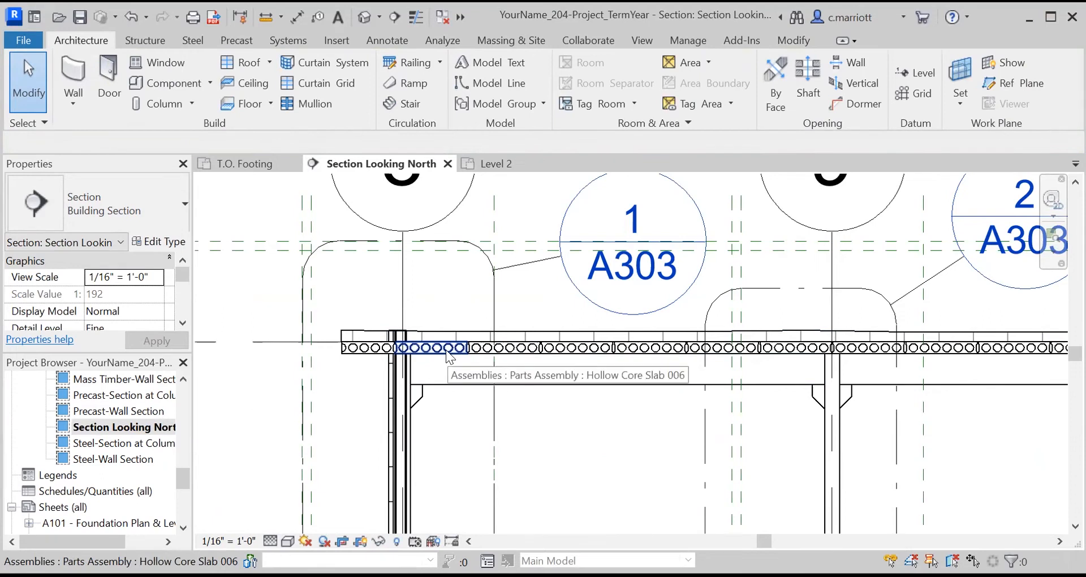
# Open the boundary sketch of the precast structure's Level 3 Generic - 8" floor for editing in the Level 3 floor plan
pyautogui.press('Tab')
pyautogui.press('Tab')
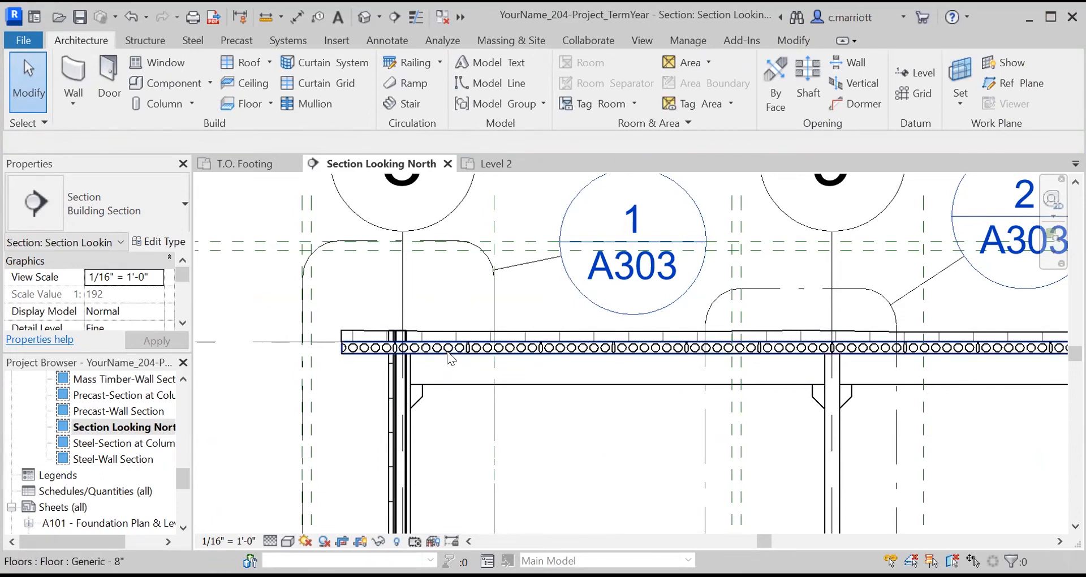
pyautogui.click(450, 355)
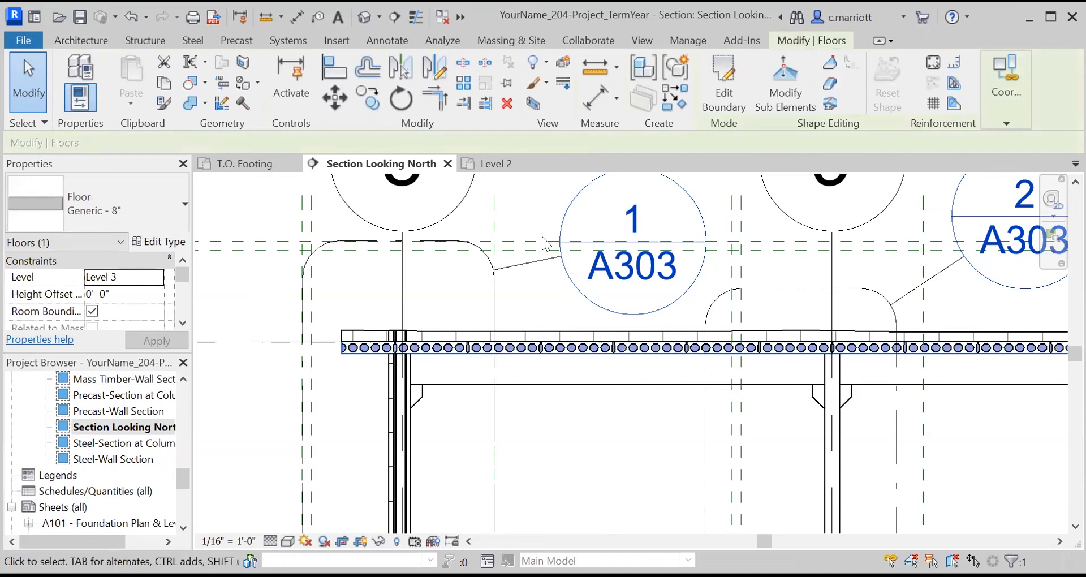
pyautogui.click(713, 98)
pyautogui.scroll(-3, 656, 234)
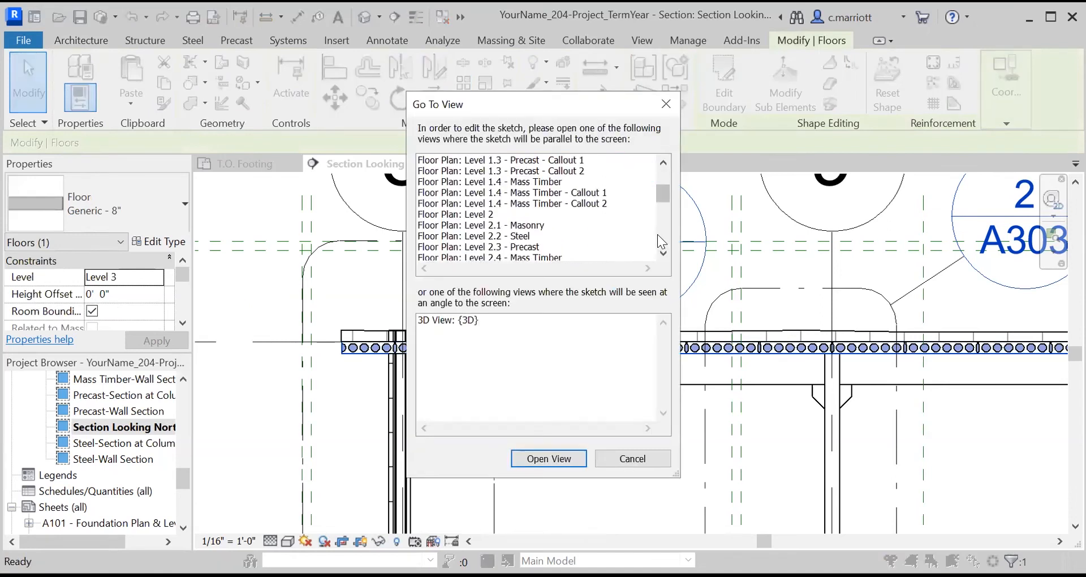
pyautogui.scroll(-3, 655, 234)
pyautogui.scroll(1, 507, 231)
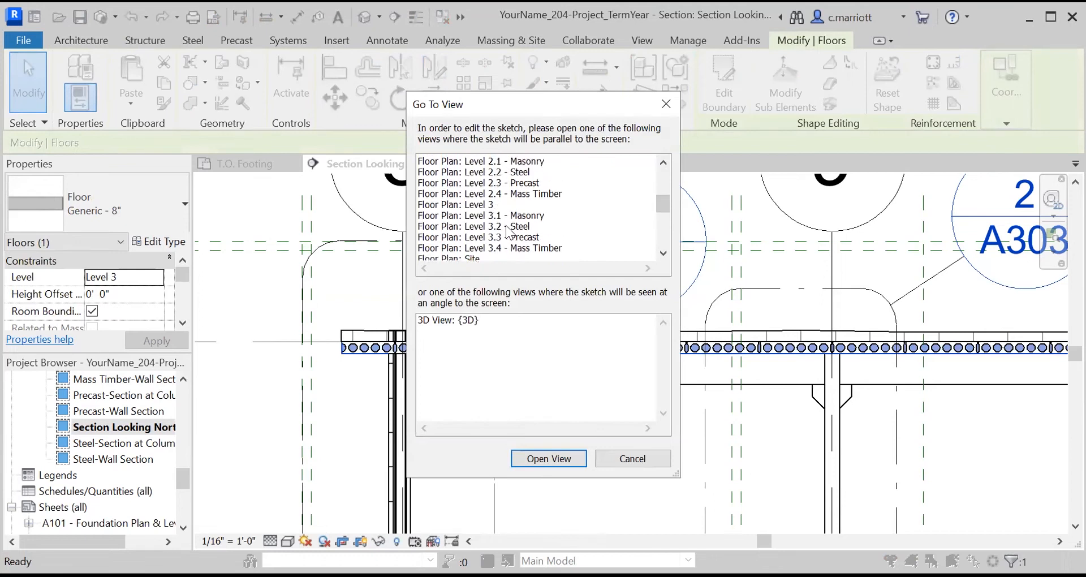
pyautogui.scroll(2, 507, 230)
pyautogui.click(498, 248)
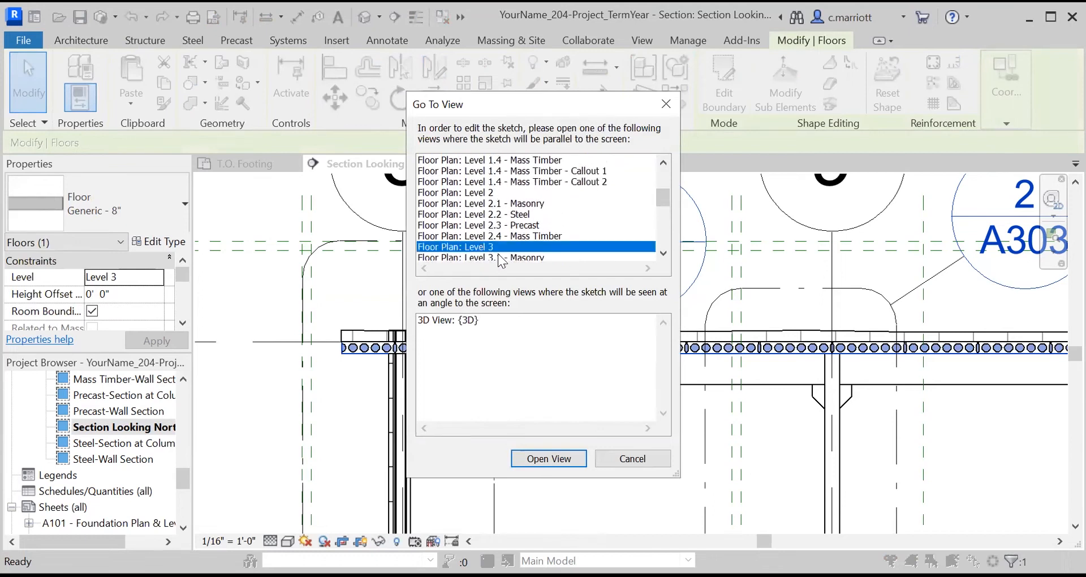
pyautogui.click(537, 459)
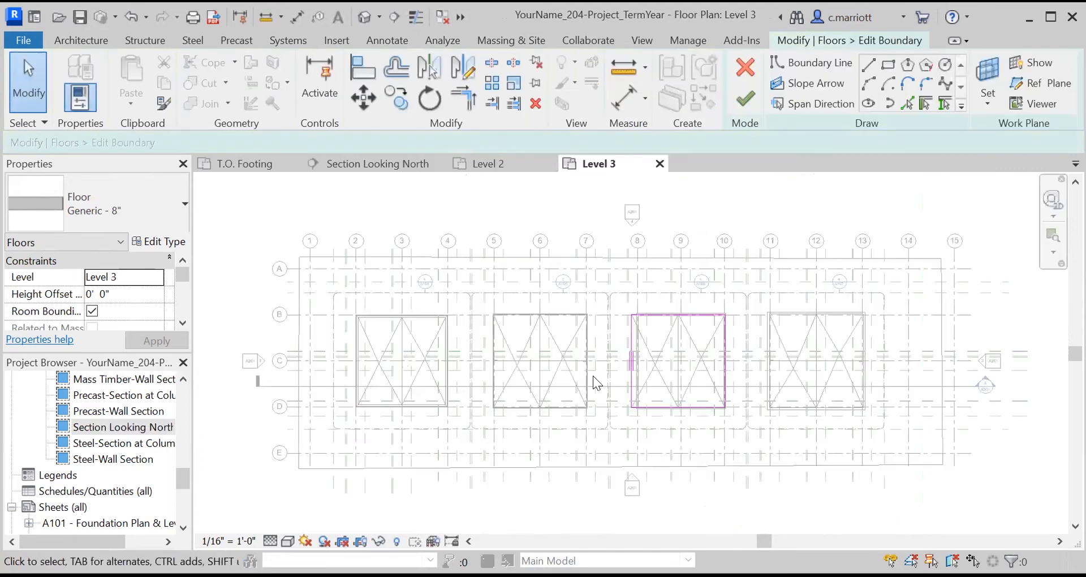
# Move the Level 3 floor's boundary line at grid 8 the same 2'11.5" toward grid 9 and finish without attaching the walls
pyautogui.scroll(4, 629, 405)
pyautogui.moveTo(613, 438); pyautogui.dragTo(658, 190)
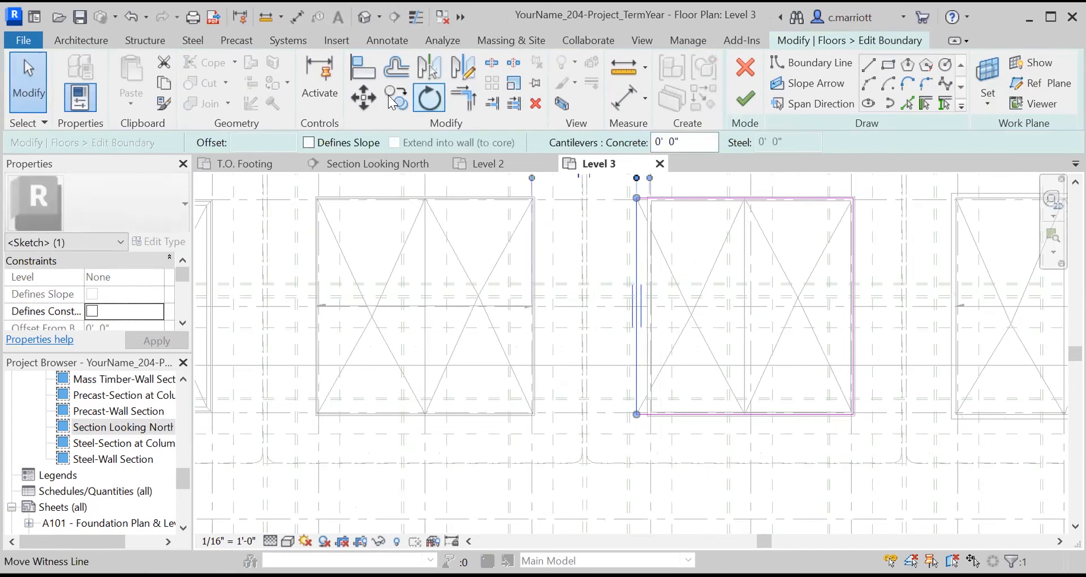
pyautogui.click(352, 94)
pyautogui.click(480, 233)
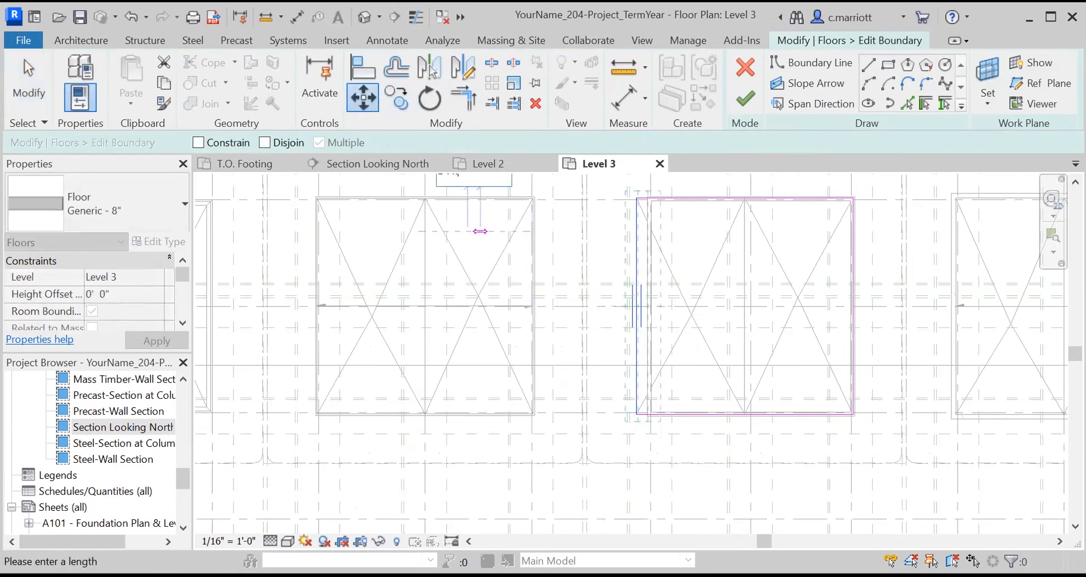
pyautogui.click(480, 231)
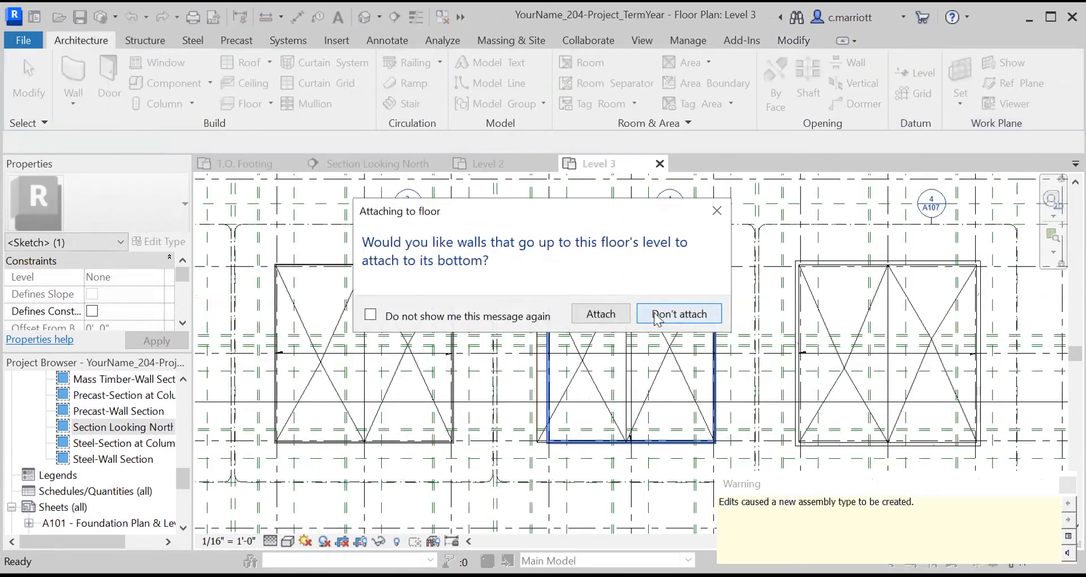
pyautogui.click(654, 312)
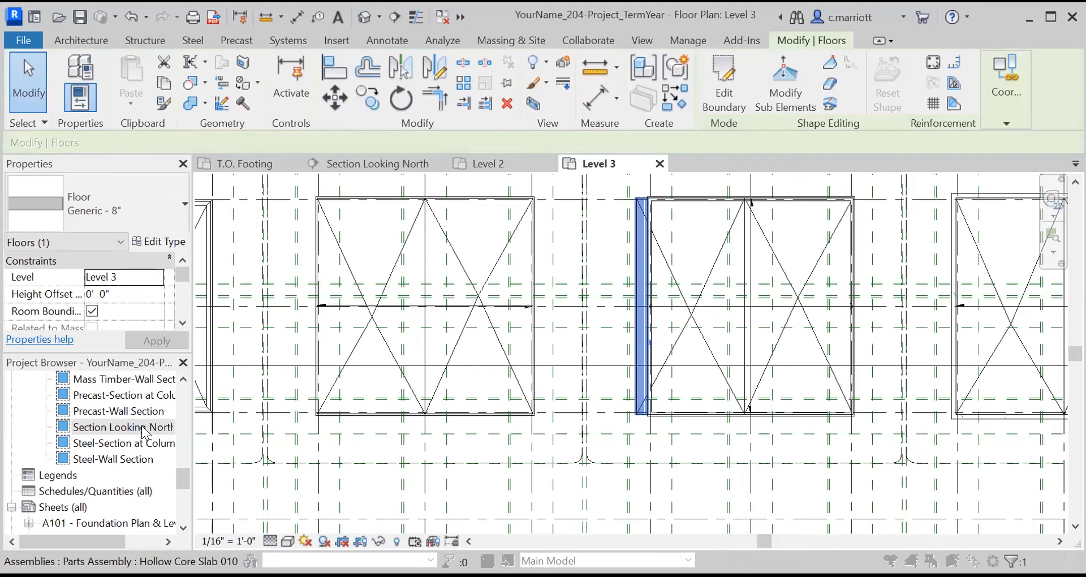
# Reopen the Section Looking North view and check the Level 3 hollow core slabs between grids 8 and 10
pyautogui.click(599, 350)
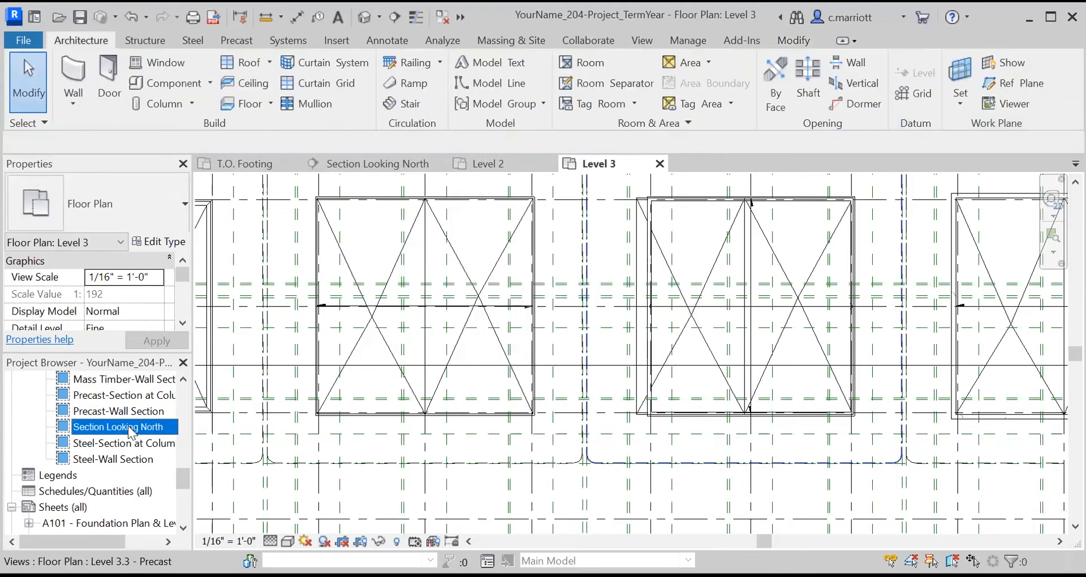
pyautogui.doubleClick(128, 426)
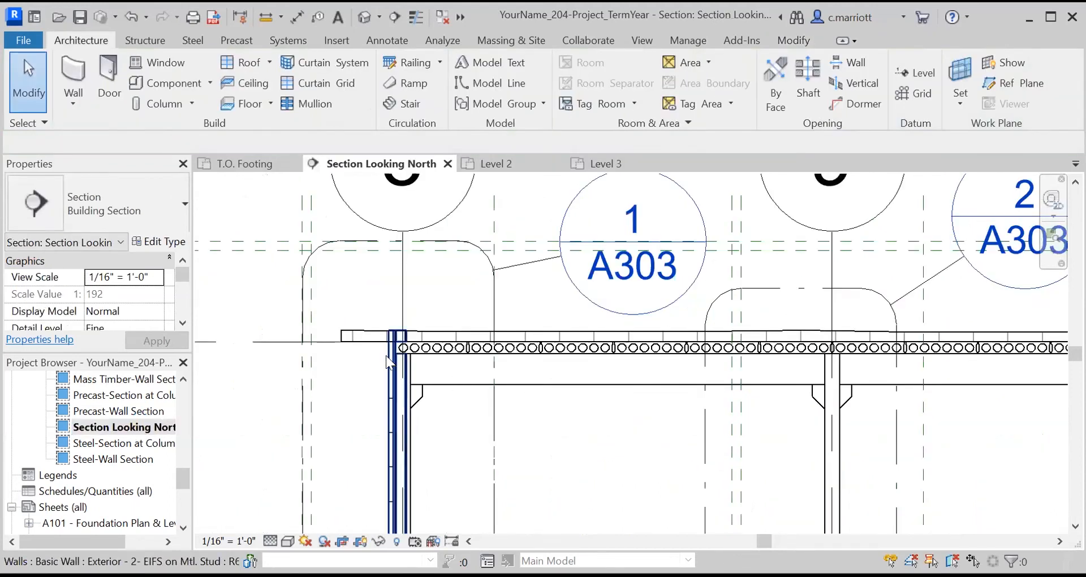
pyautogui.scroll(3, 397, 349)
pyautogui.scroll(-5, 399, 326)
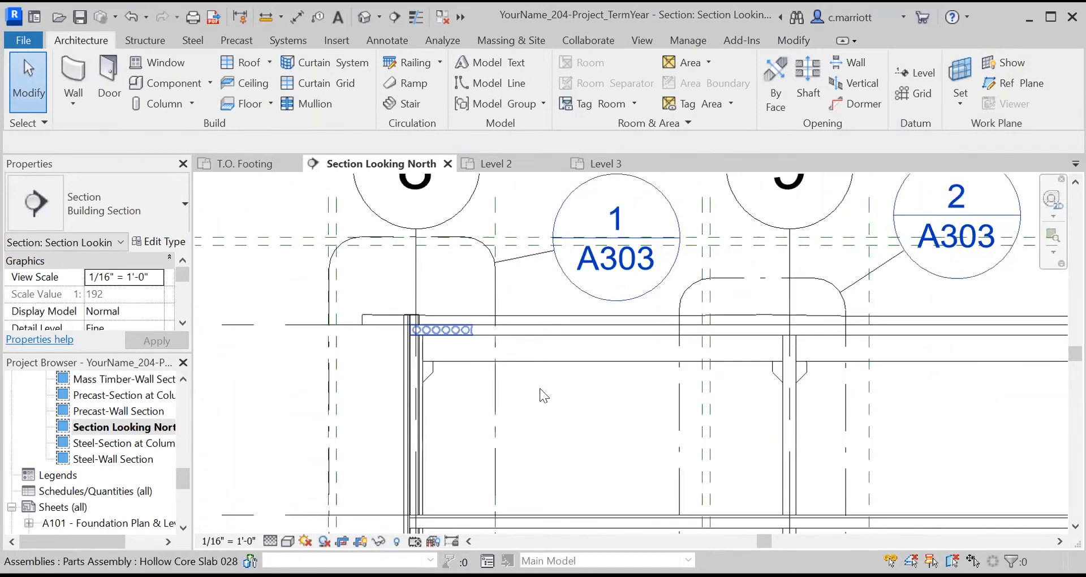
pyautogui.scroll(-2, 540, 388)
pyautogui.scroll(-1, 548, 403)
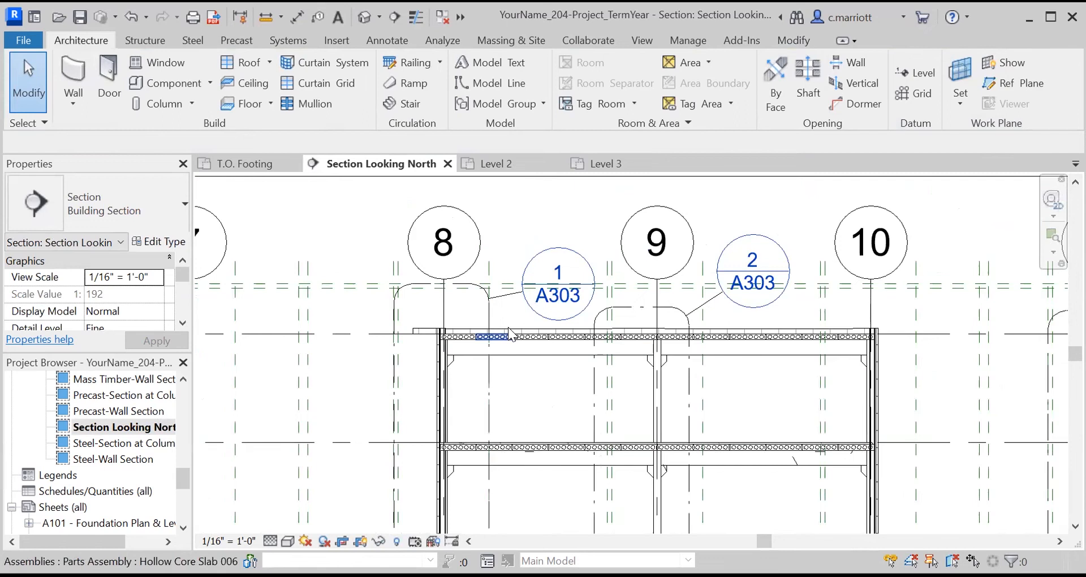
# Open the boundary sketch of the precast structure's Roof Insulation - 7.5" floor for editing in the Level 3 floor plan
pyautogui.click(420, 331)
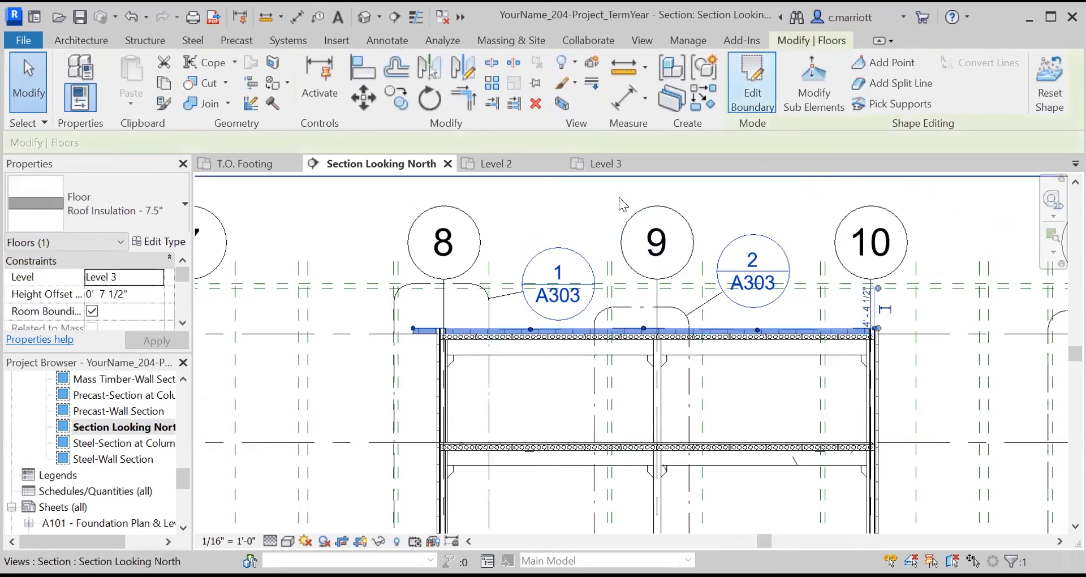
pyautogui.click(664, 245)
pyautogui.scroll(-5, 665, 245)
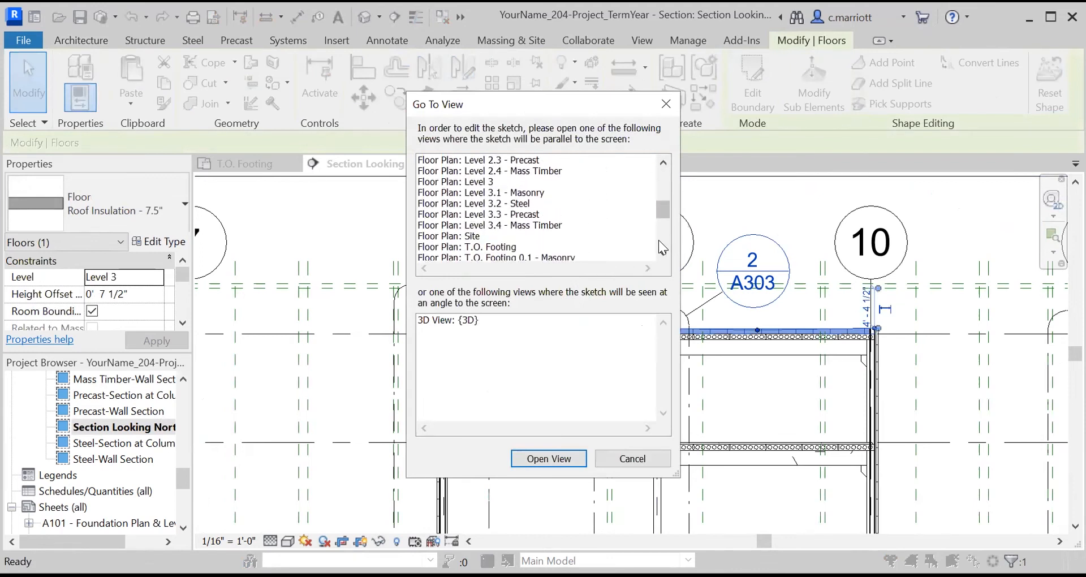
pyautogui.scroll(1, 517, 234)
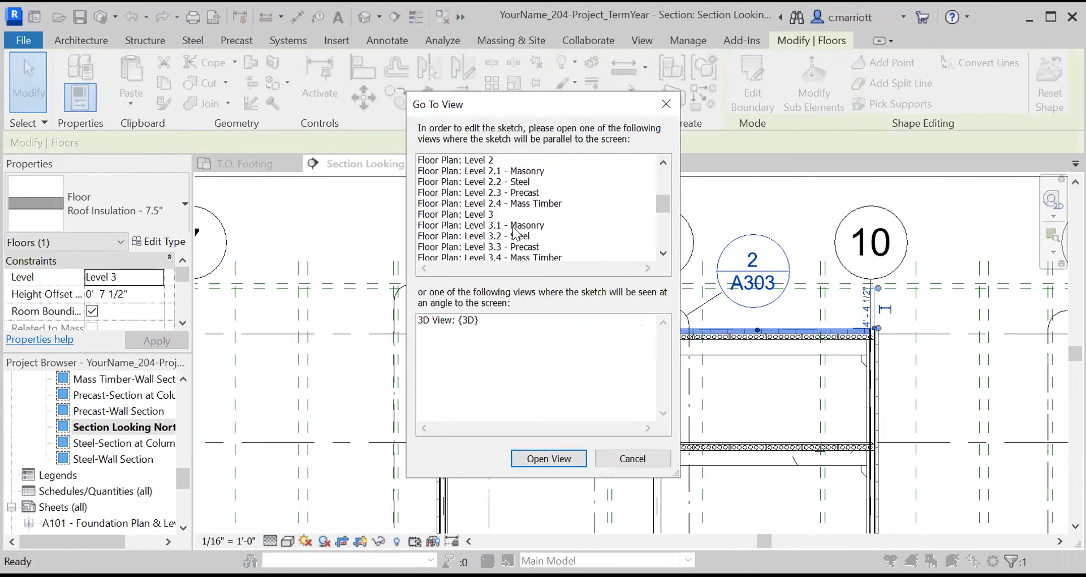
pyautogui.doubleClick(473, 215)
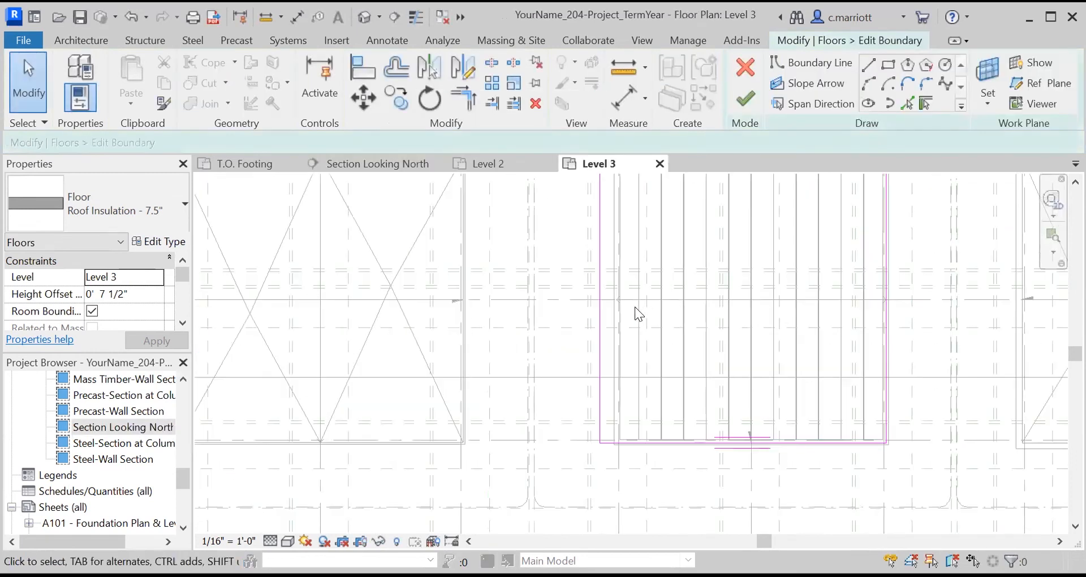
# Move the roof insulation's boundary line at grid 8 by 2'11.5" toward grid 9 and finish without attaching the walls
pyautogui.scroll(-2, 636, 315)
pyautogui.click(615, 275)
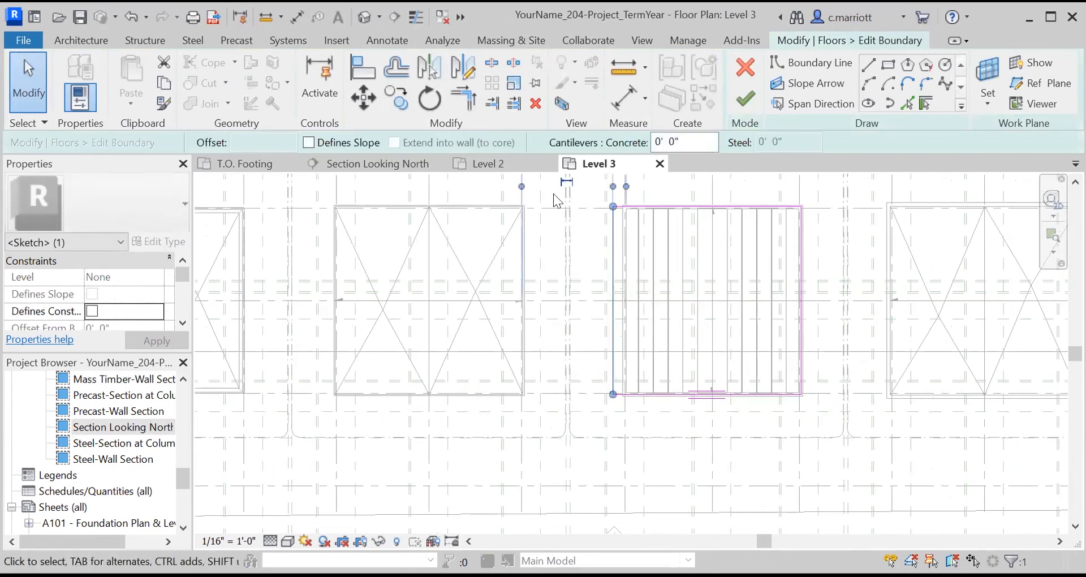
pyautogui.click(362, 99)
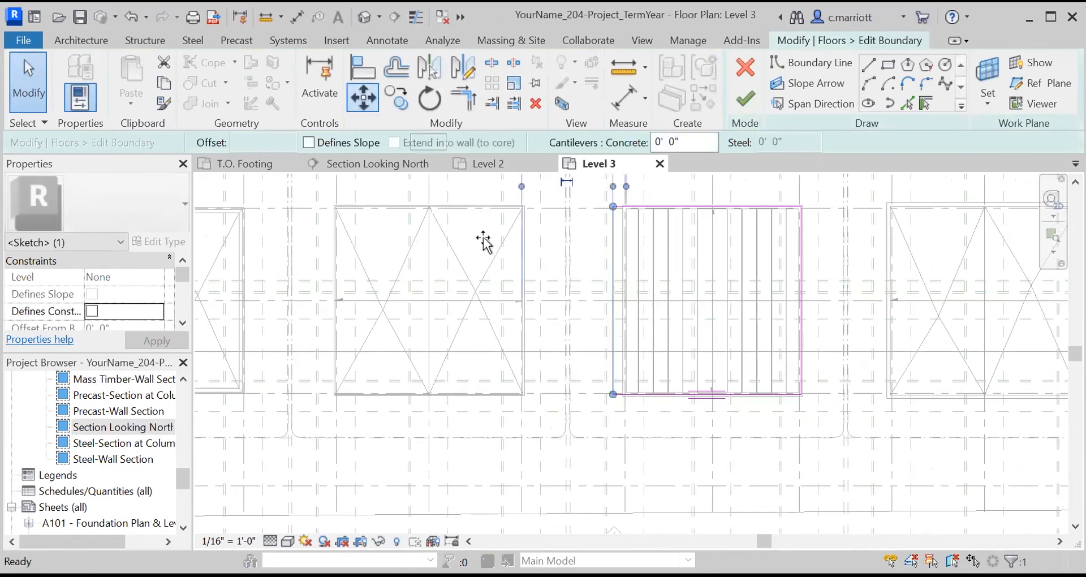
pyautogui.write("2'11.")
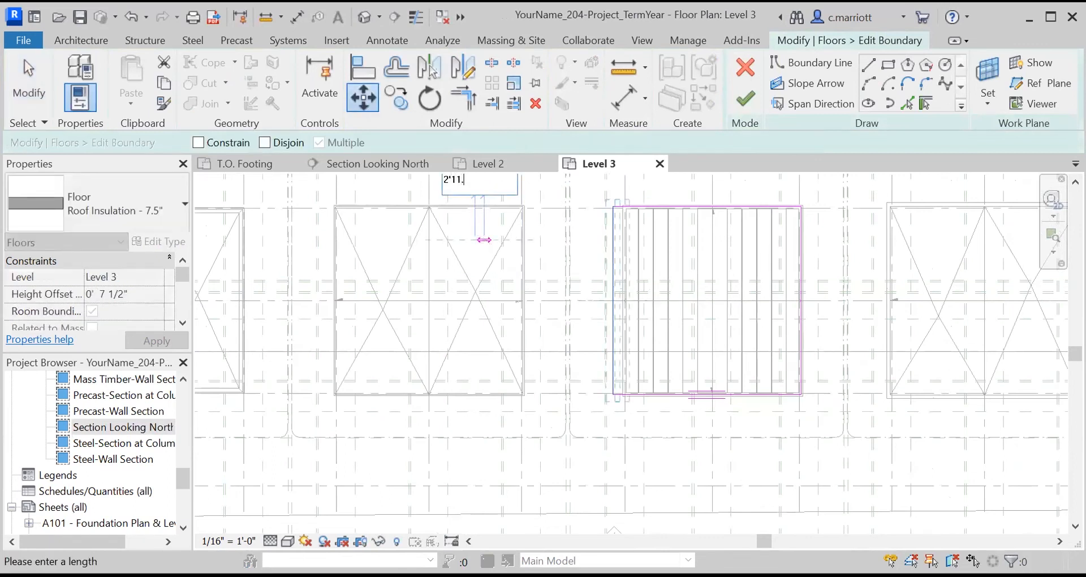
pyautogui.write('5"')
pyautogui.press('Return')
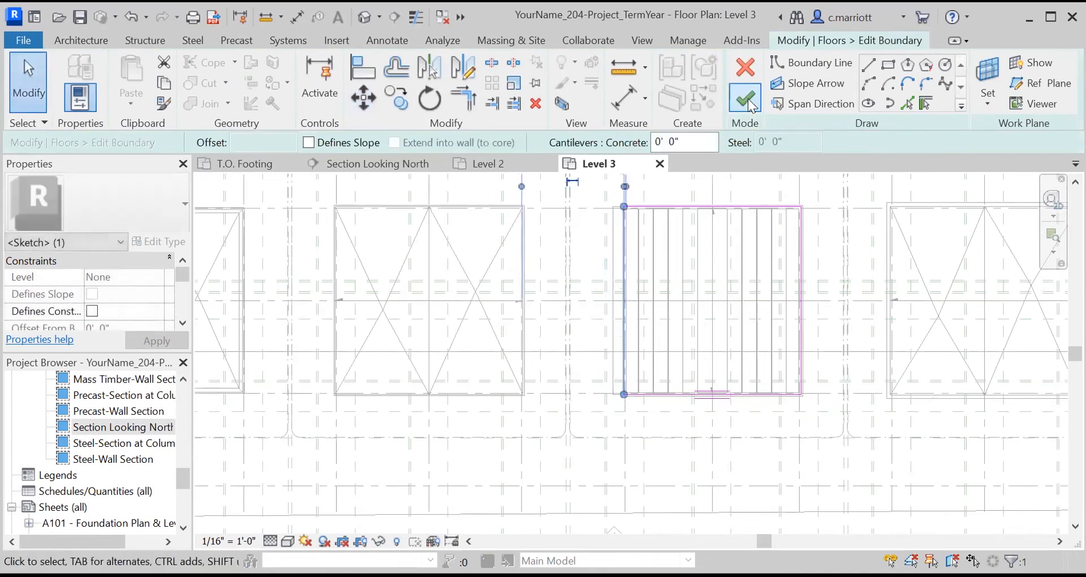
pyautogui.click(745, 99)
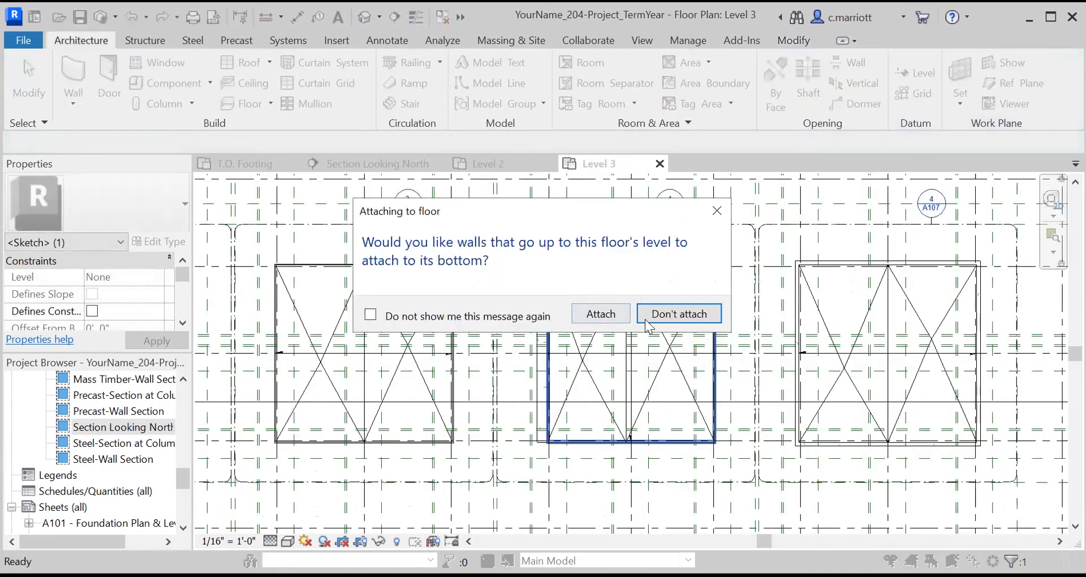
pyautogui.click(646, 316)
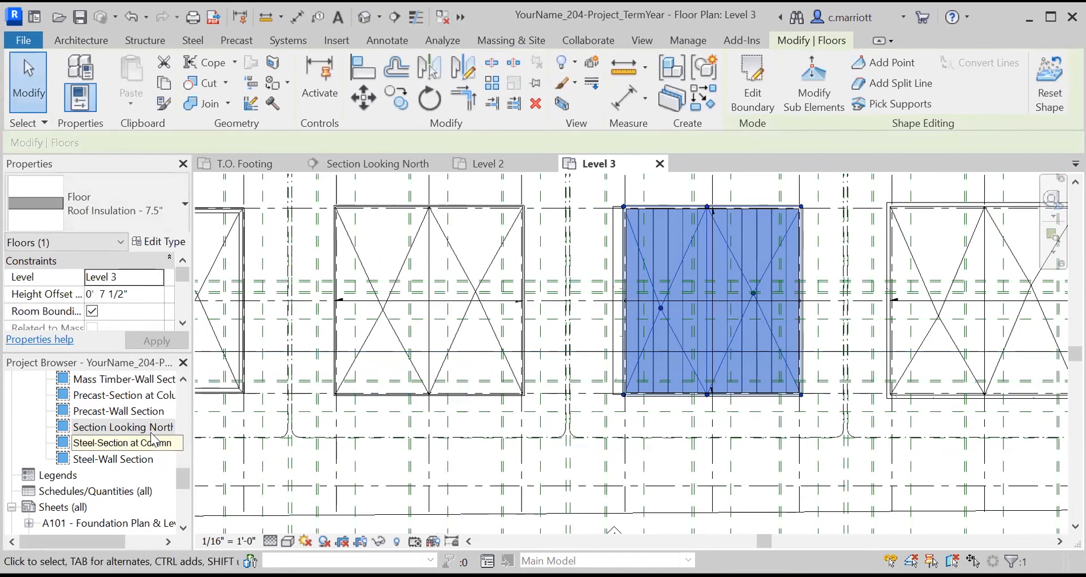
# Return to the Section Looking North view and check the roof insulation's edge at grid 8 and its extent to grid 10
pyautogui.click(135, 428)
pyautogui.doubleClick(141, 430)
pyautogui.scroll(5, 438, 377)
pyautogui.scroll(2, 448, 272)
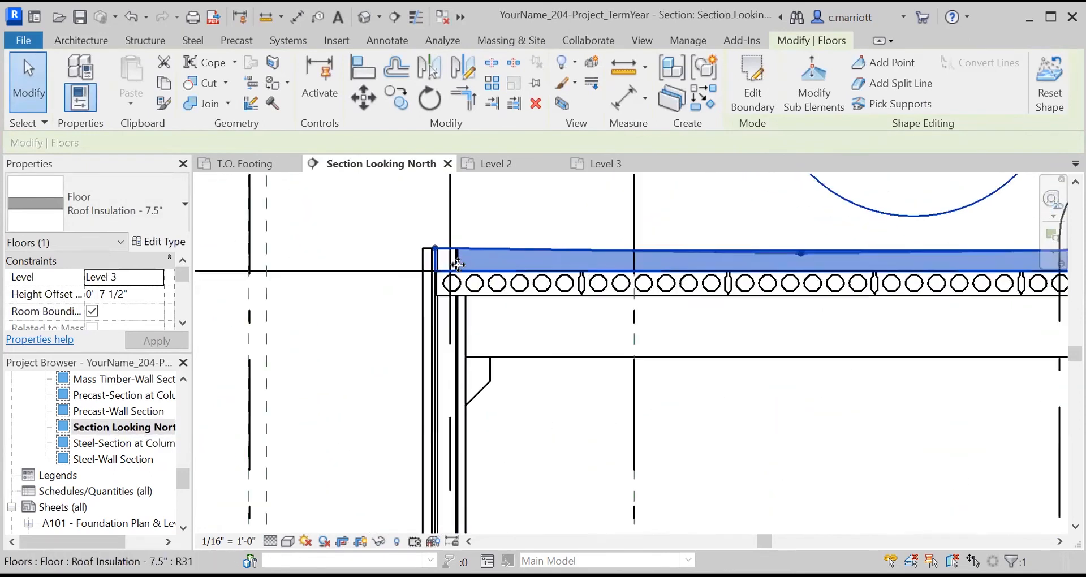
pyautogui.scroll(-4, 498, 340)
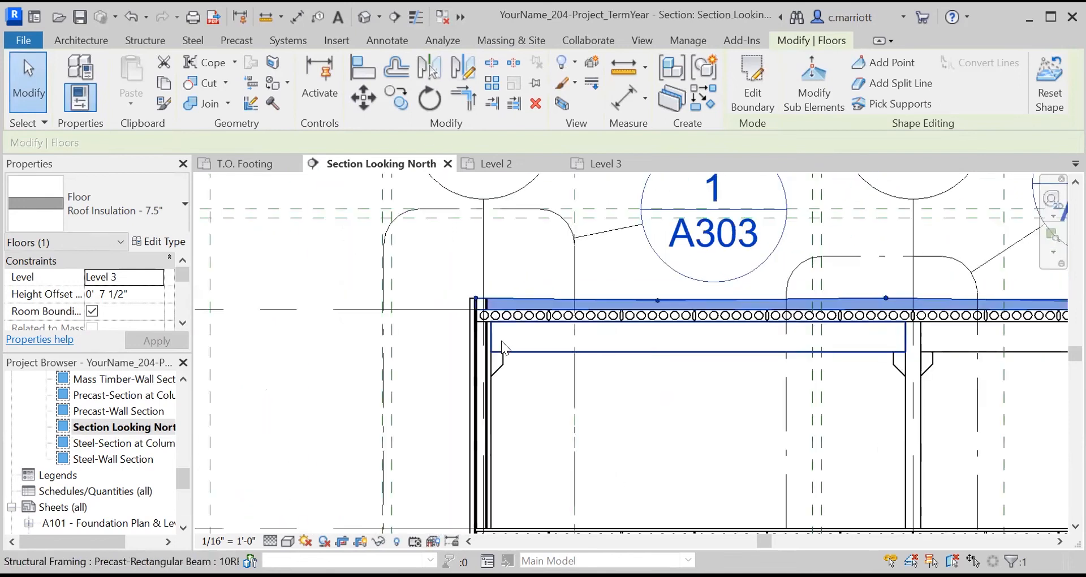
pyautogui.scroll(-2, 499, 340)
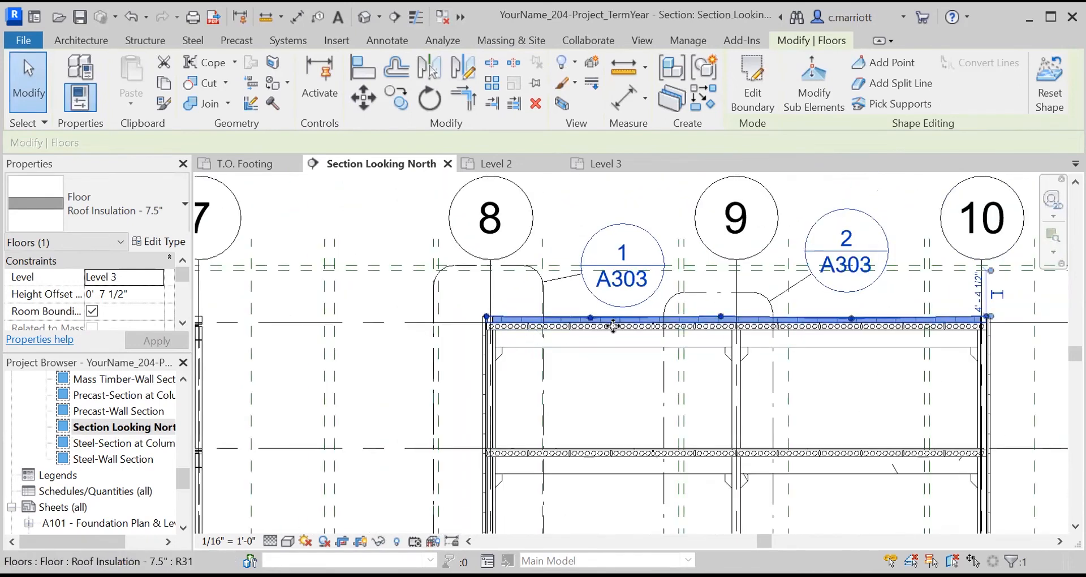
pyautogui.moveTo(647, 339); pyautogui.dragTo(570, 339, button='middle')
pyautogui.scroll(2, 636, 315)
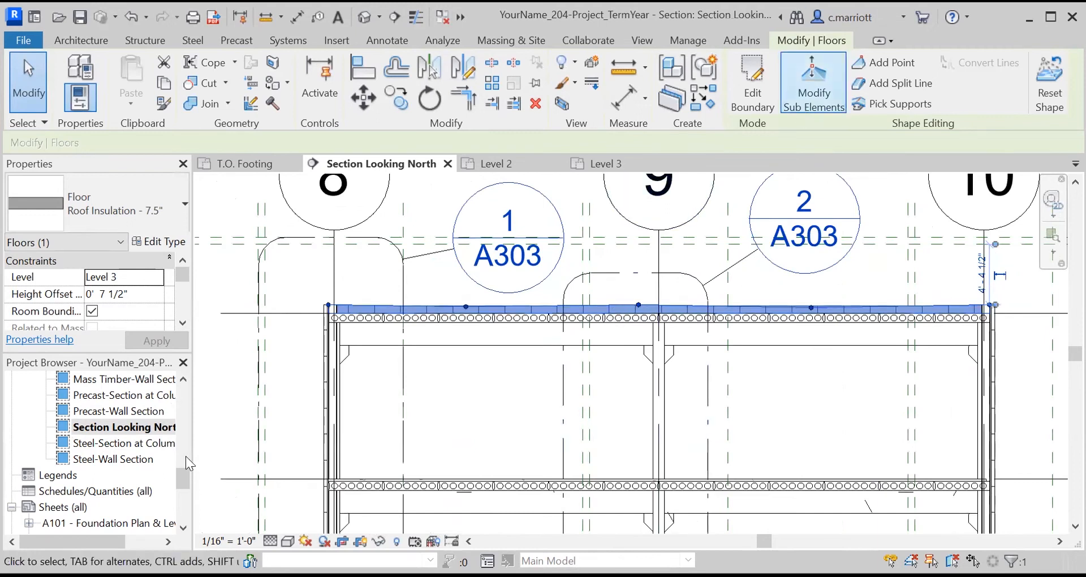
# Open the {3D} view and examine the precast building's roof insulation and its shape-editing points and split lines
pyautogui.click(182, 416)
pyautogui.click(72, 447)
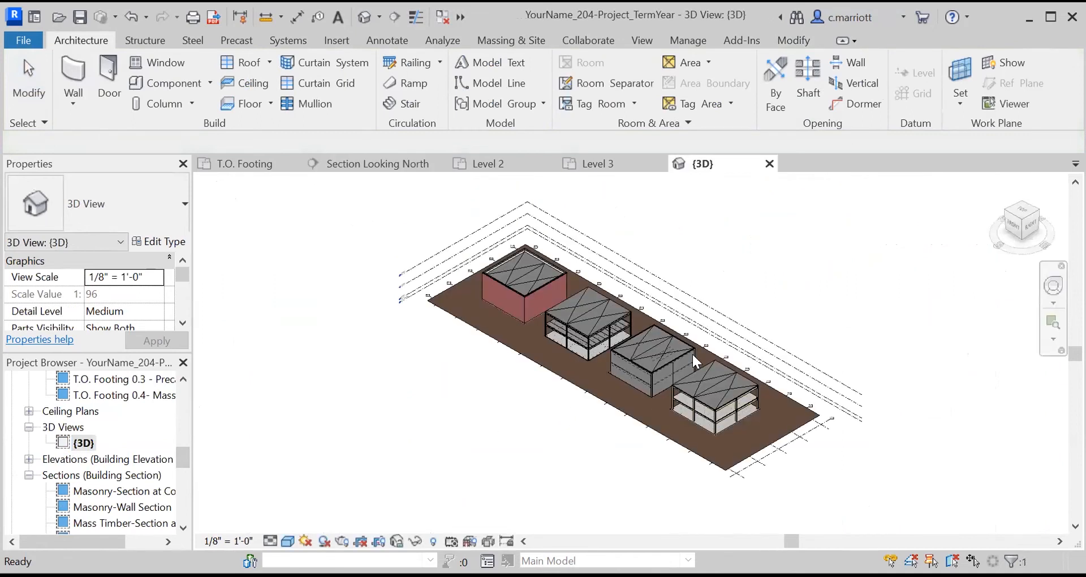
pyautogui.click(663, 355)
pyautogui.scroll(5, 663, 354)
pyautogui.scroll(3, 663, 354)
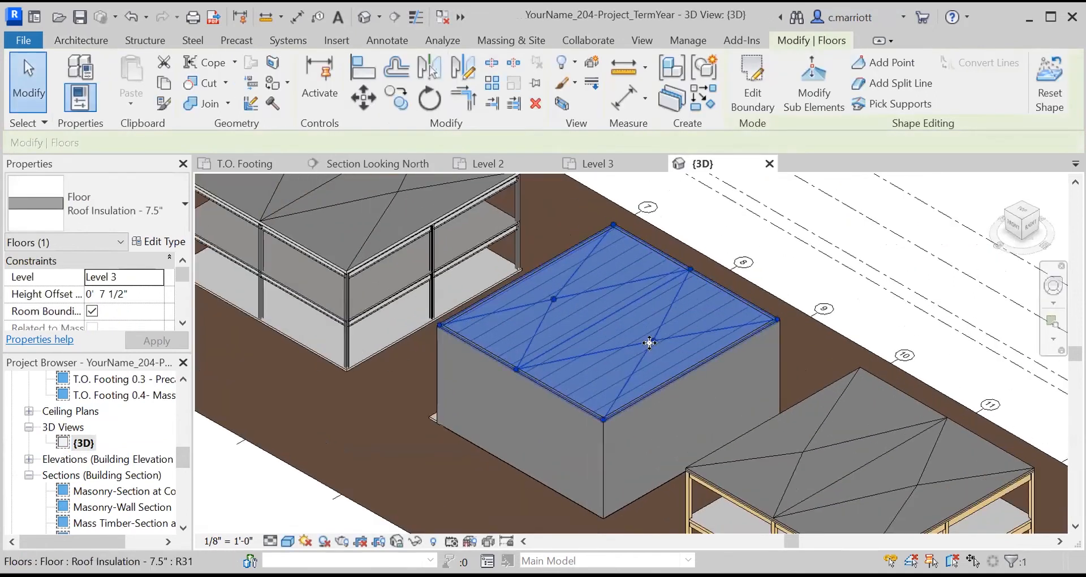
pyautogui.scroll(-5, 651, 362)
pyautogui.scroll(-2, 648, 360)
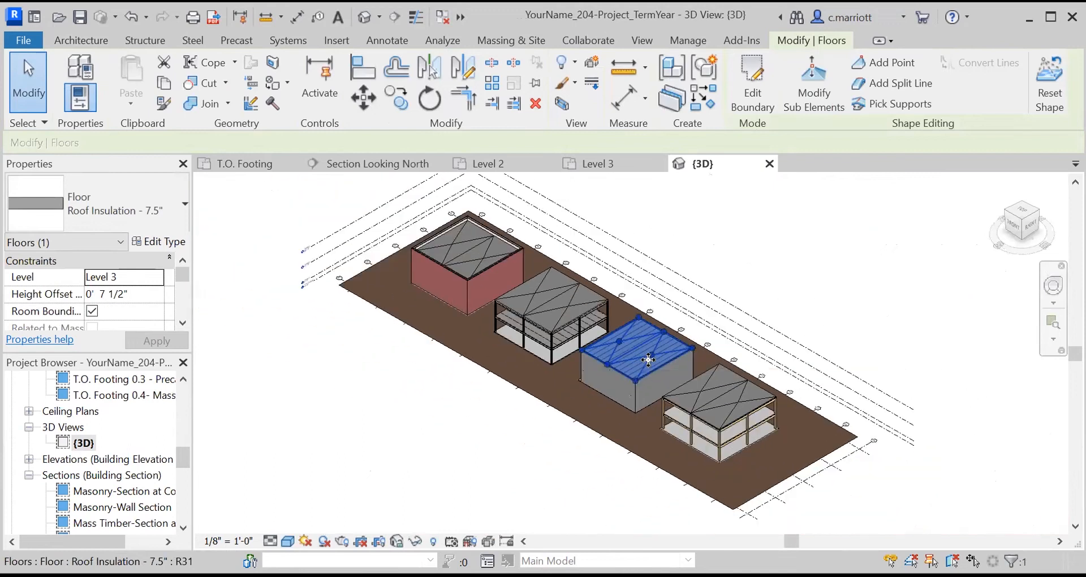
pyautogui.scroll(2, 647, 359)
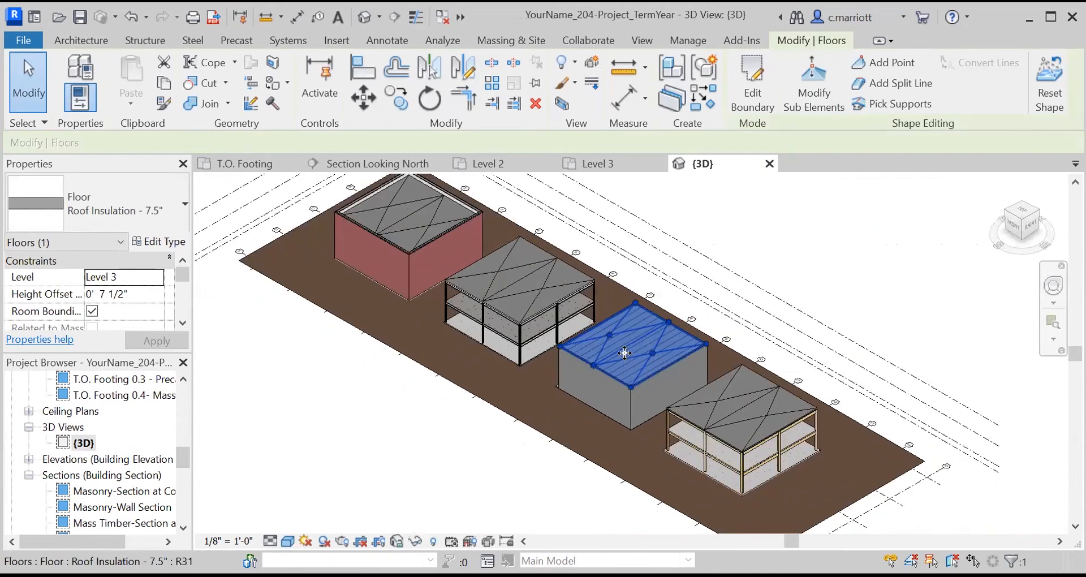
pyautogui.click(803, 96)
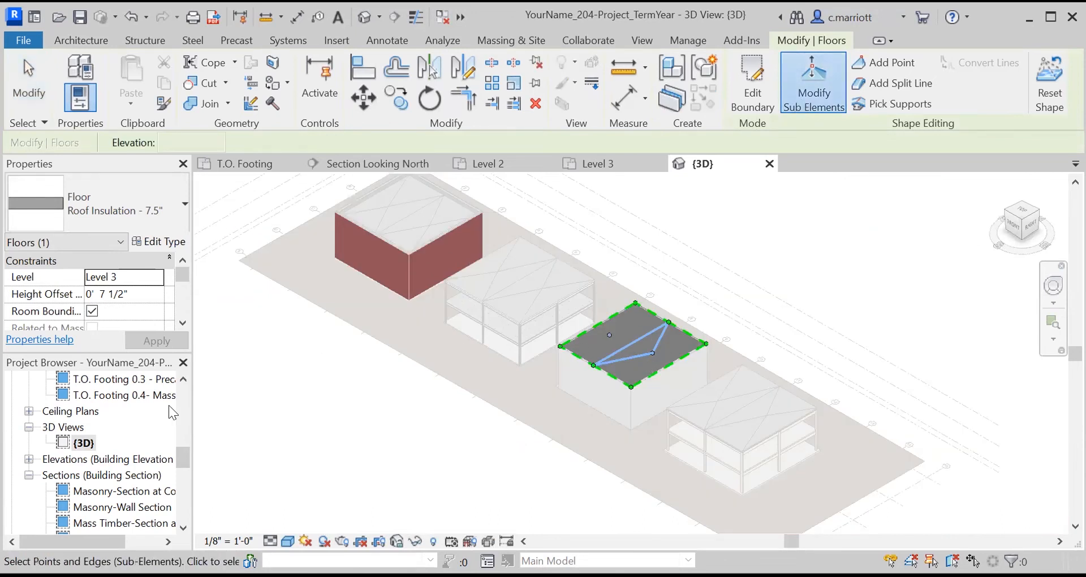
# Open the Level 3 floor plan and start modifying the sub-elements of the precast structure's roof insulation floor
pyautogui.click(181, 380)
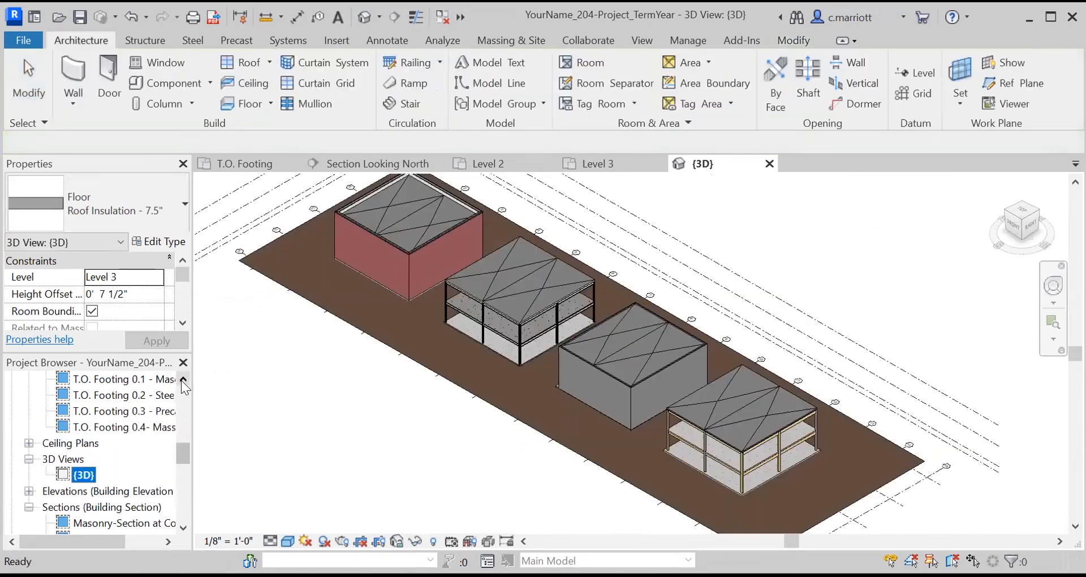
pyautogui.click(178, 395)
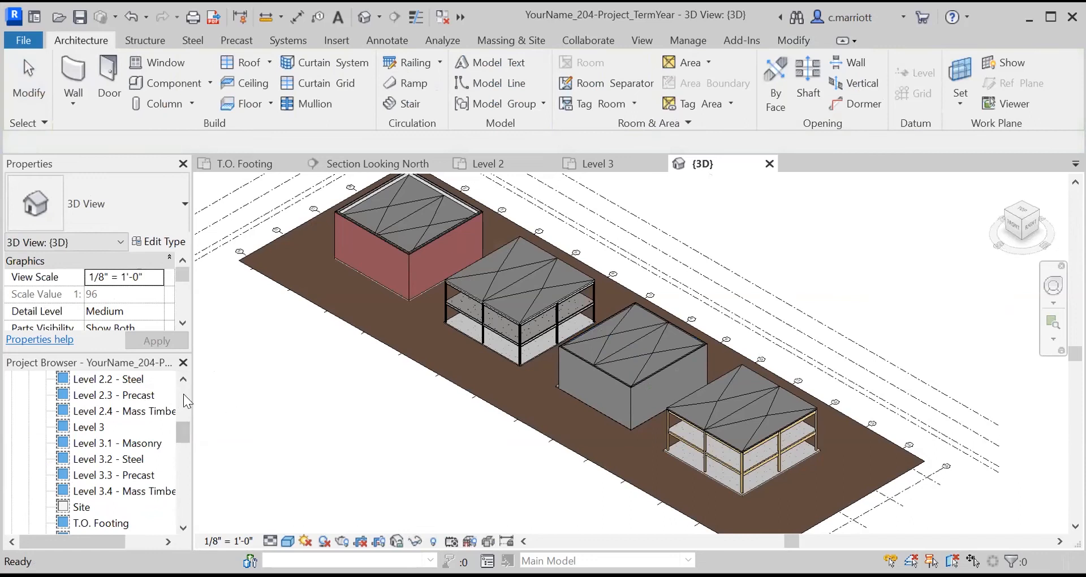
pyautogui.click(184, 387)
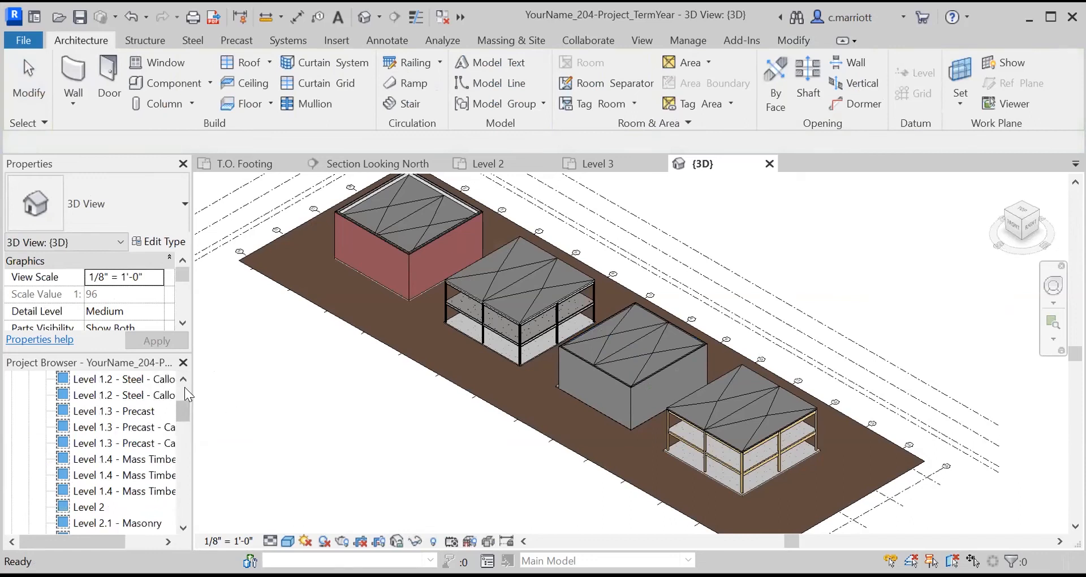
pyautogui.click(185, 496)
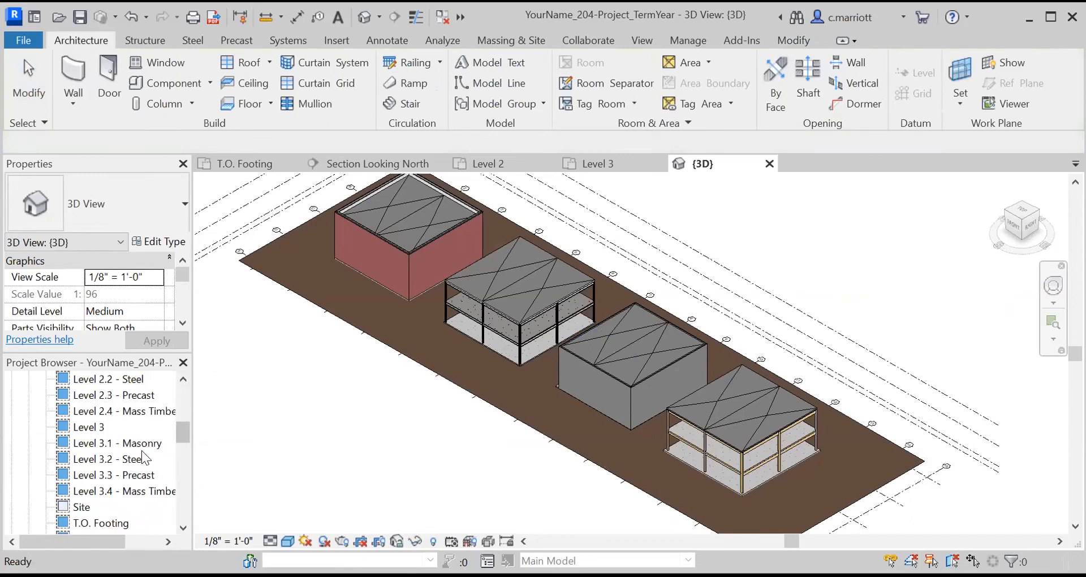
pyautogui.click(93, 426)
pyautogui.doubleClick(94, 426)
pyautogui.click(721, 229)
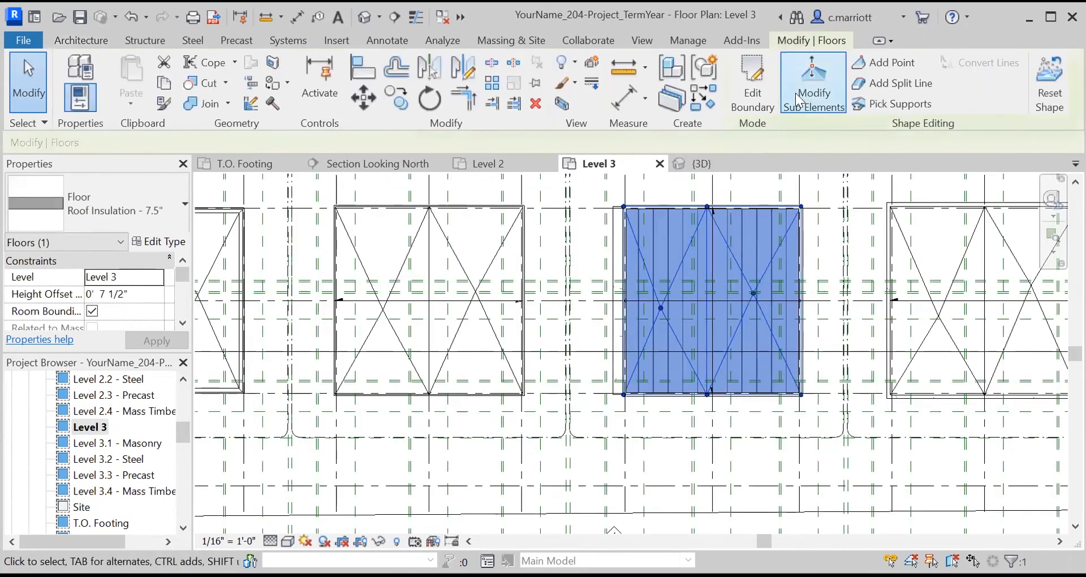
pyautogui.click(807, 90)
pyautogui.scroll(1, 705, 310)
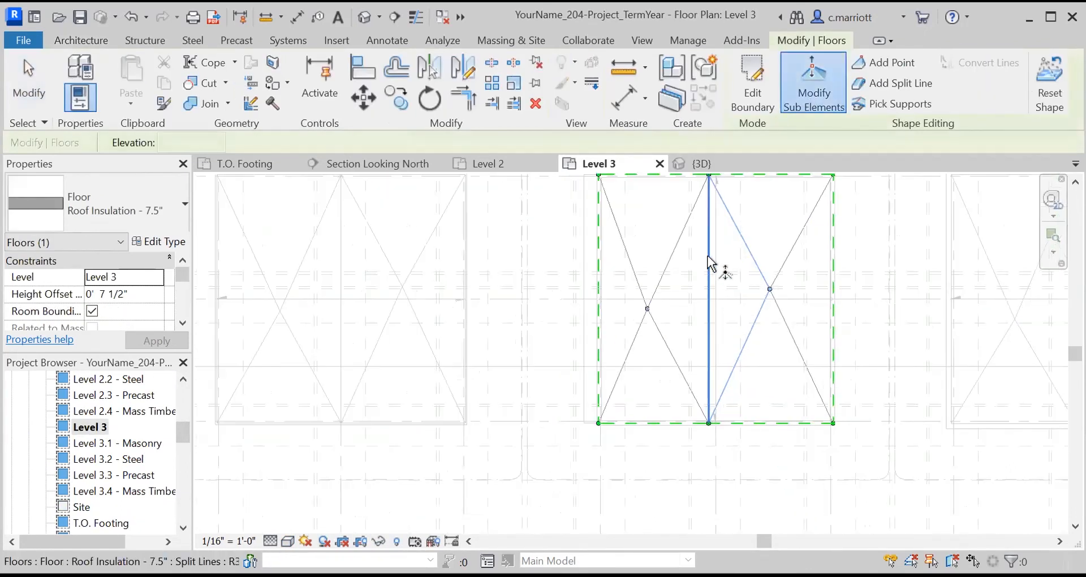
# Move the roof insulation's middle split line toward grid 10 so that it lies on grid 9
pyautogui.click(710, 254)
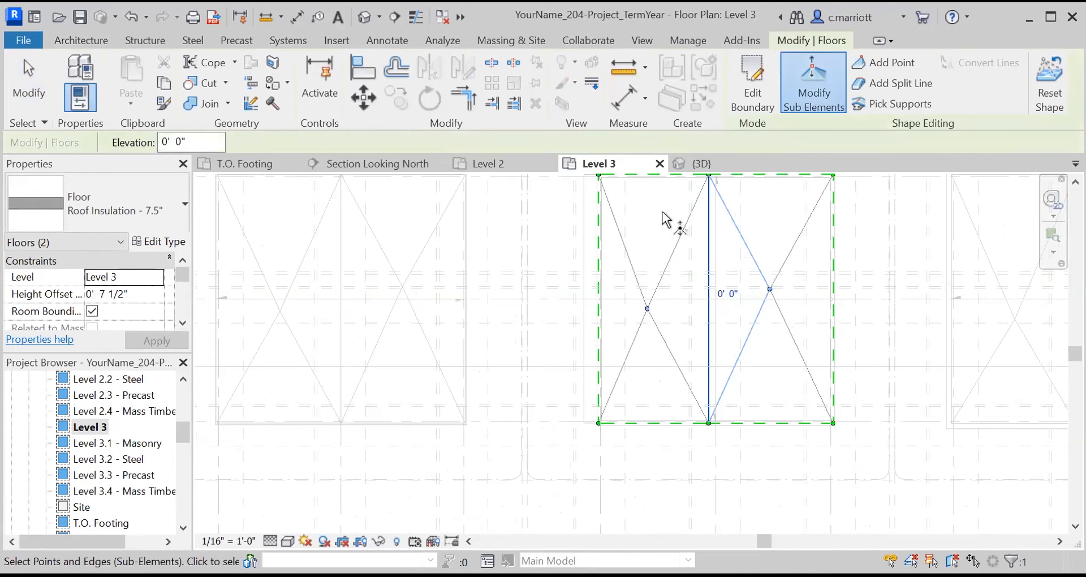
pyautogui.click(362, 105)
pyautogui.click(656, 214)
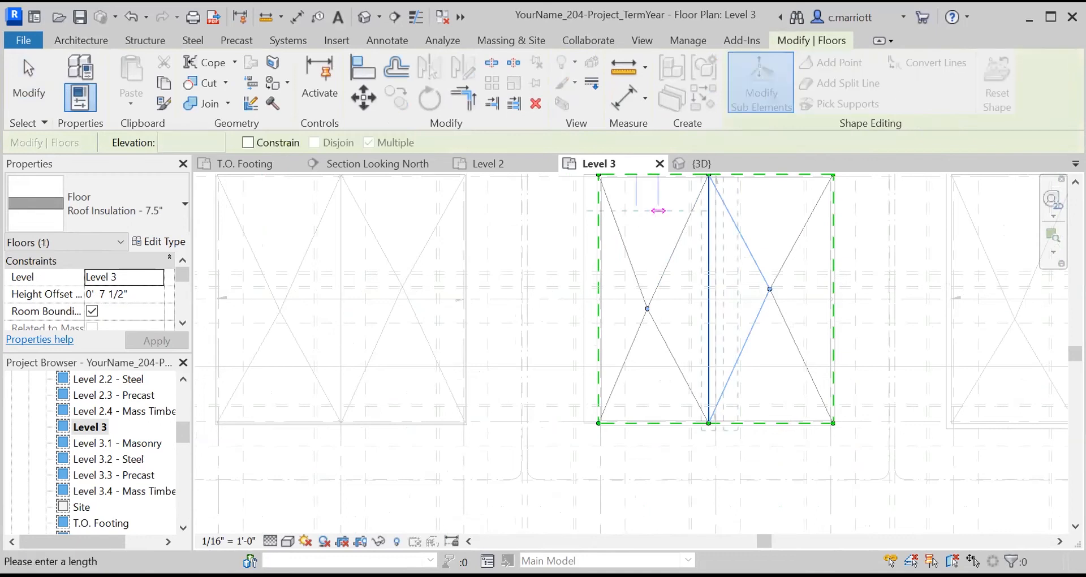
pyautogui.press('Escape')
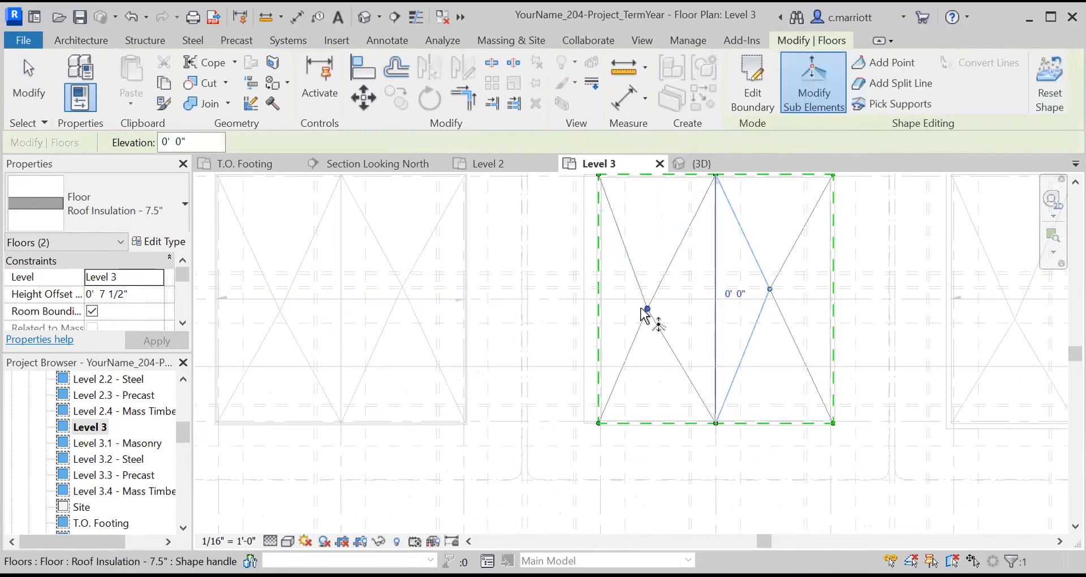
# Move the roof insulation's low point between grids 8 and 9 toward grid 9, centring it in the bay, and end shape editing
pyautogui.click(647, 310)
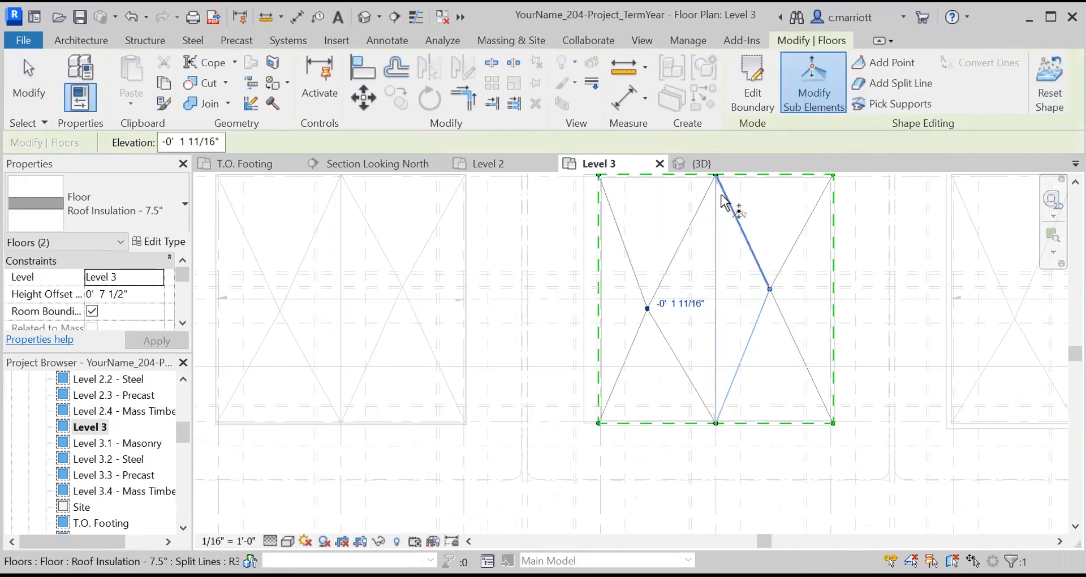
pyautogui.click(369, 104)
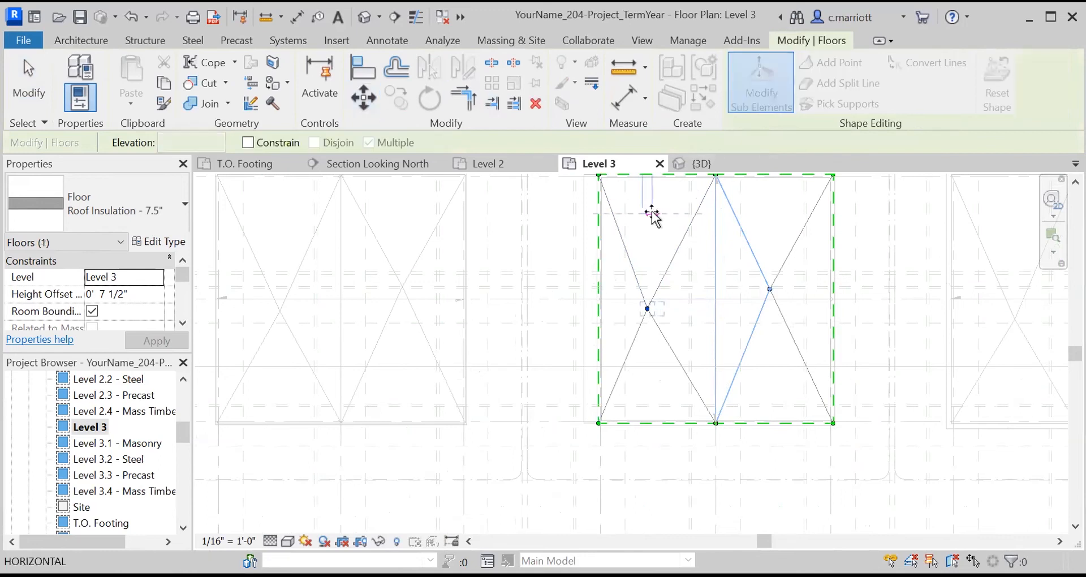
pyautogui.click(651, 214)
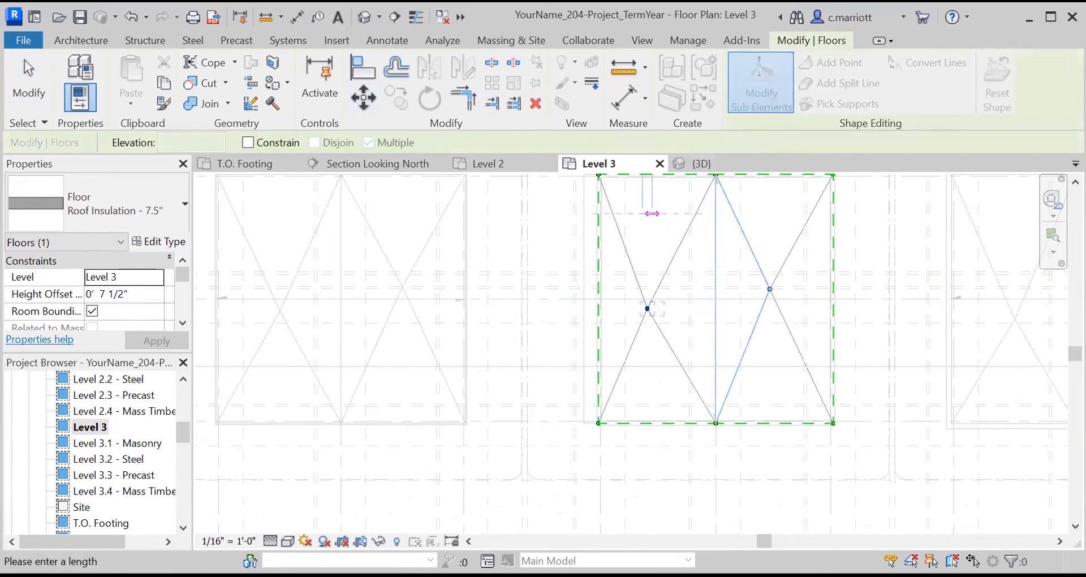
pyautogui.click(652, 214)
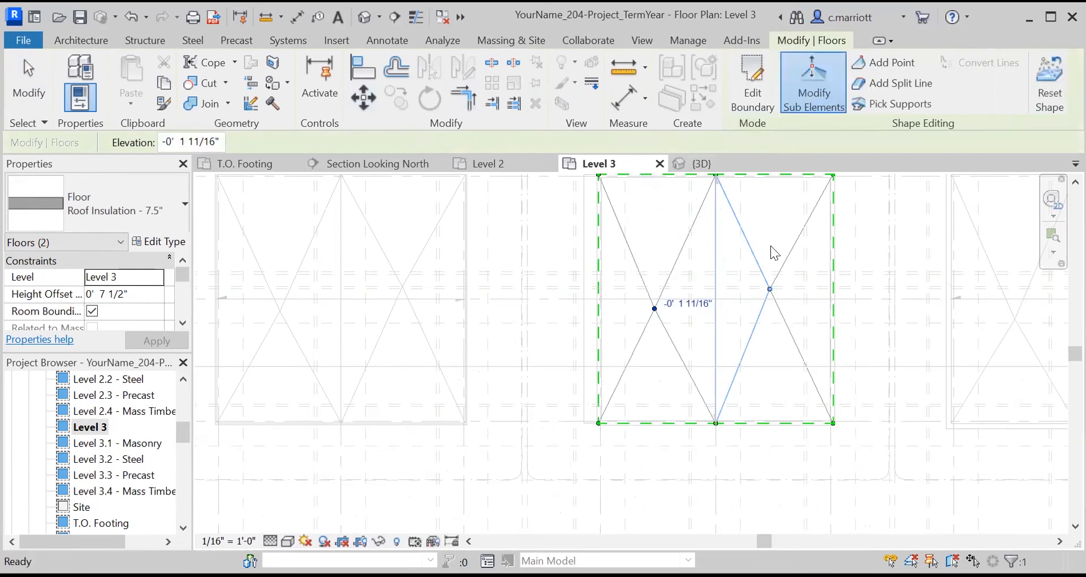
pyautogui.press('Escape')
pyautogui.press('Escape')
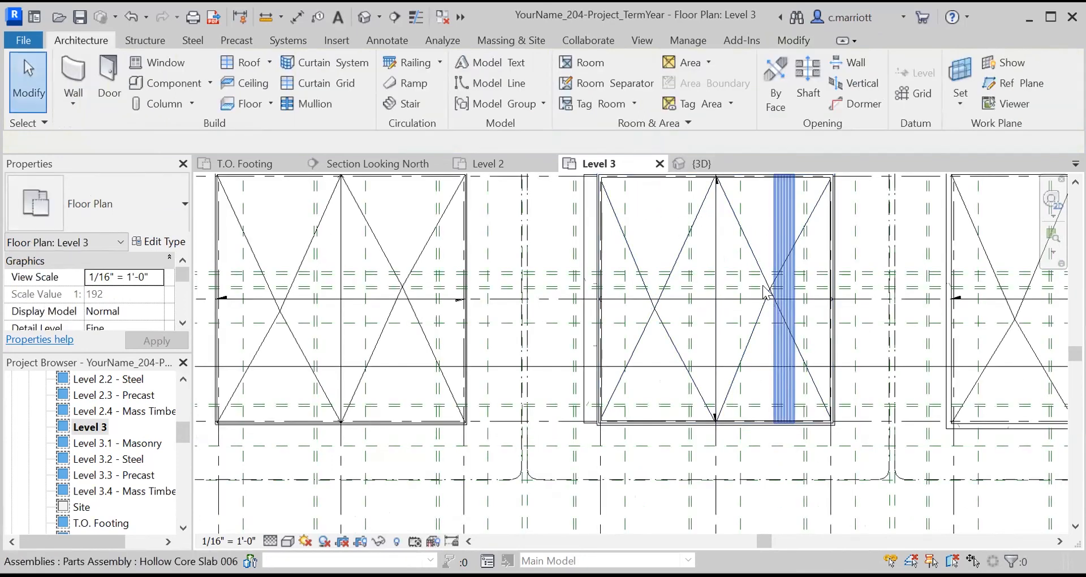
# Move the roof insulation's low point between grids 9 and 10 toward grid 10, centring it in the bay, and end shape editing
pyautogui.click(750, 253)
pyautogui.click(814, 90)
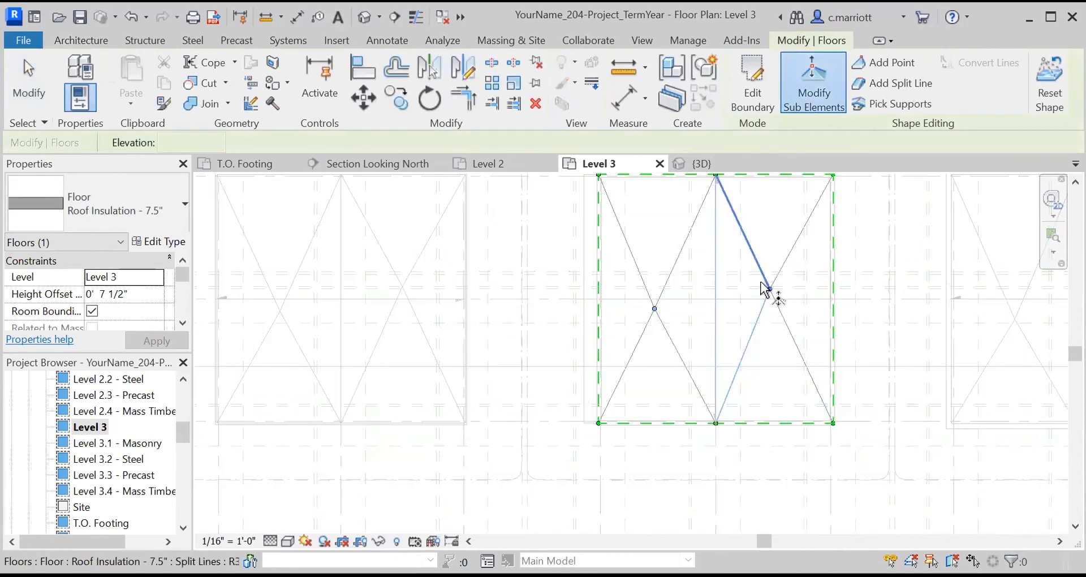
pyautogui.click(770, 291)
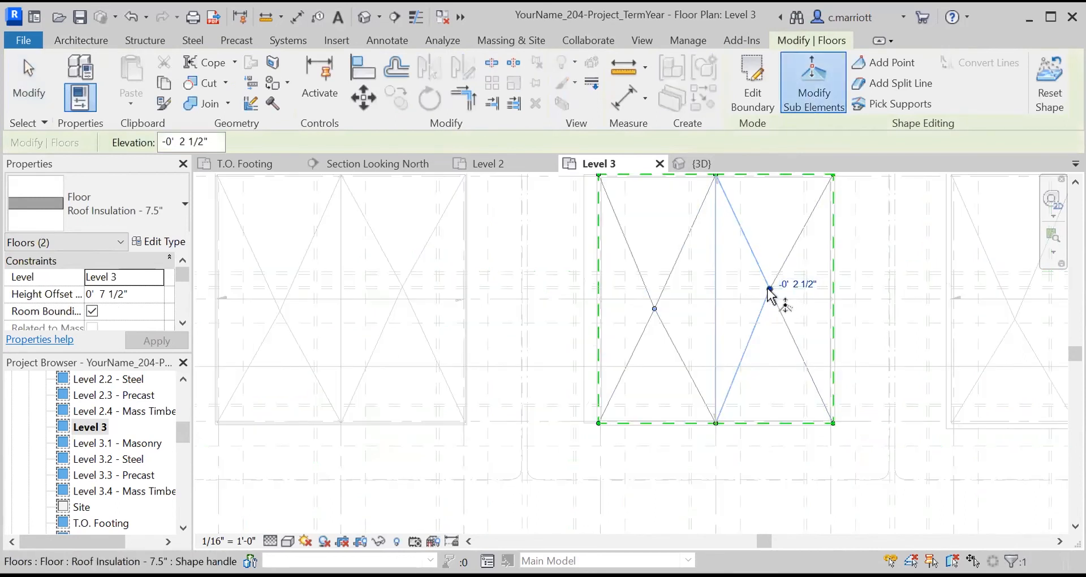
pyautogui.press('m')
pyautogui.press('v')
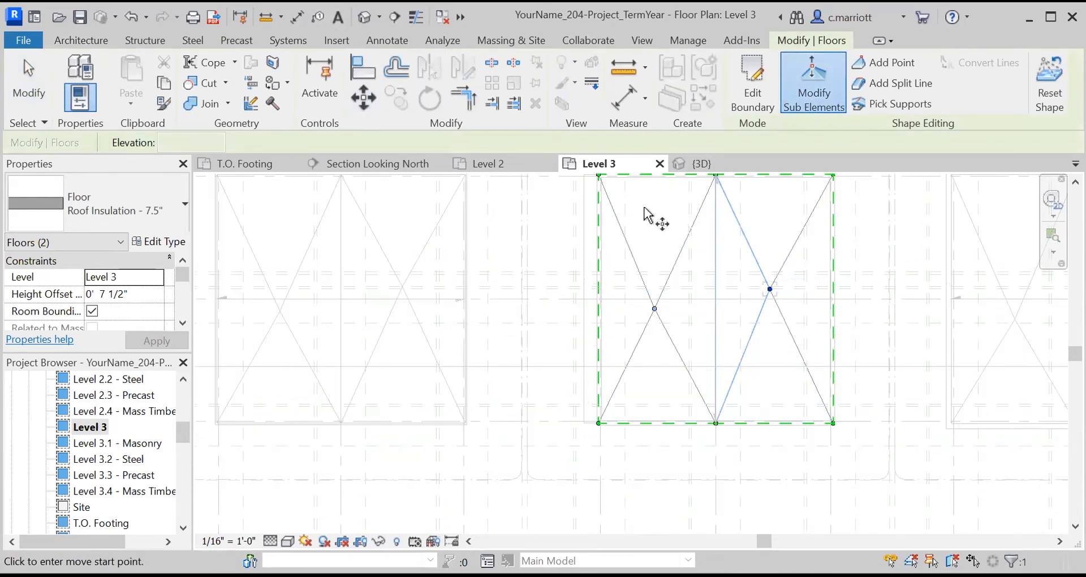
pyautogui.click(654, 208)
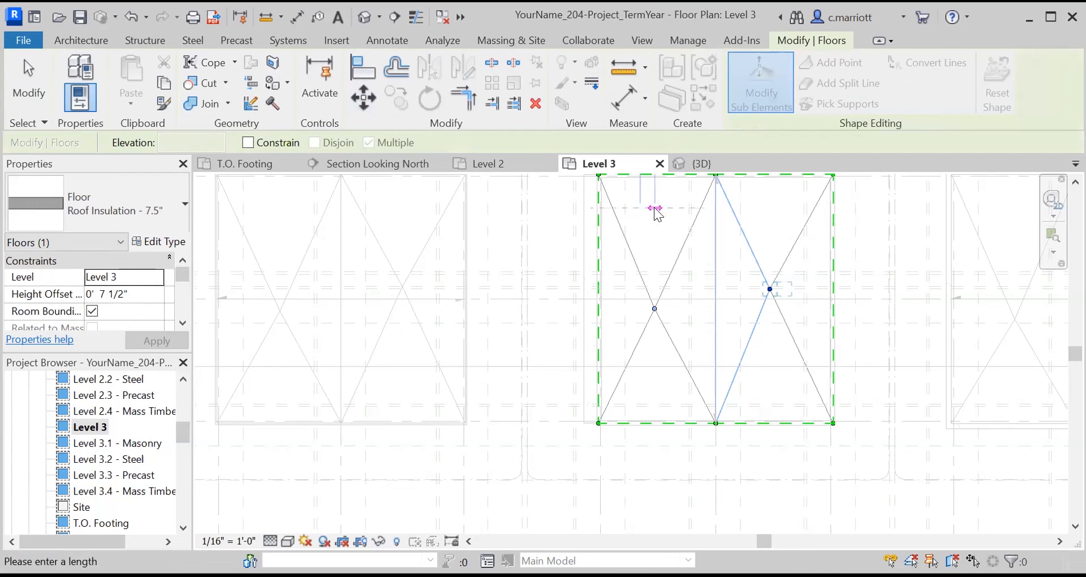
pyautogui.press('Escape')
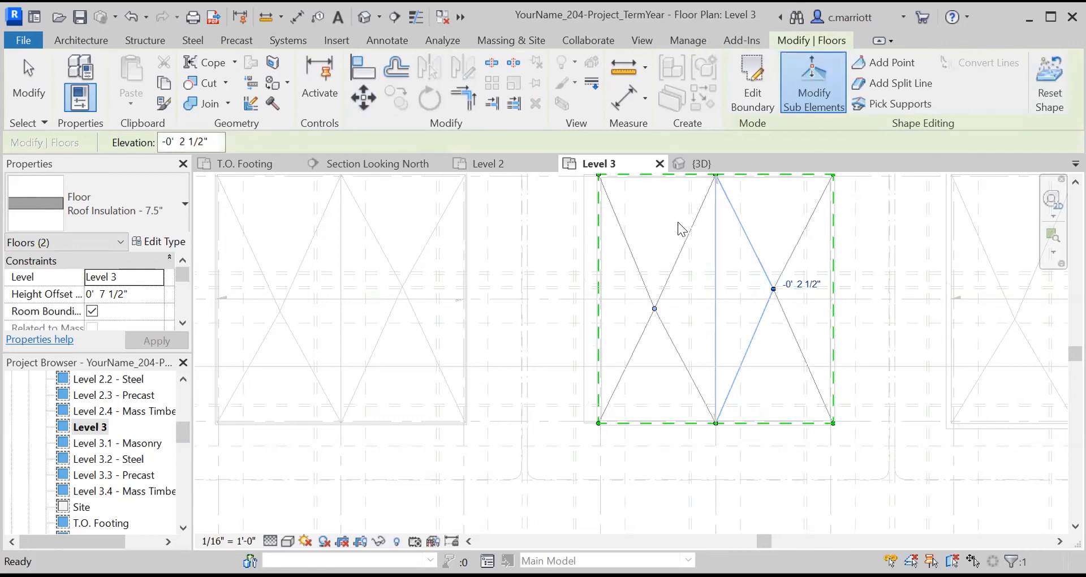
pyautogui.press('Escape')
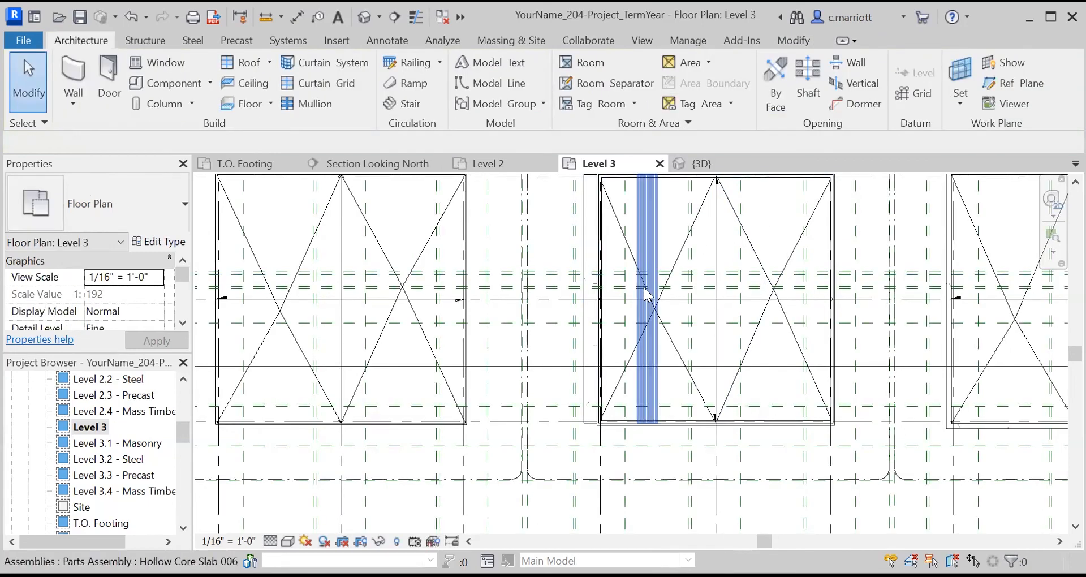
# Open the Section Looking North view and examine the precast structure's hollow core slabs, columns and section callouts between grids 8 and 10
pyautogui.scroll(-2, 622, 288)
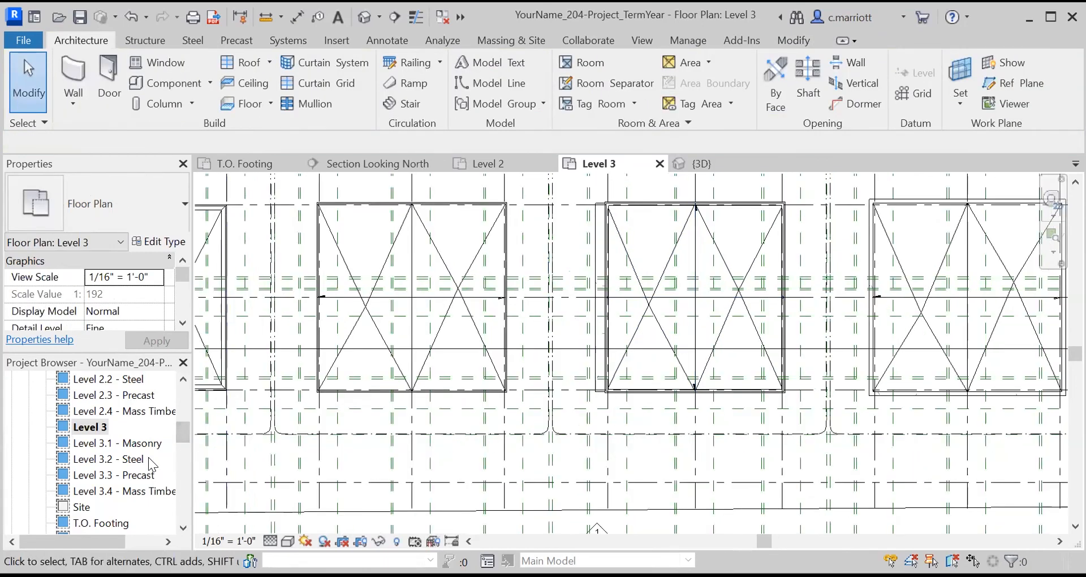
pyautogui.scroll(-2, 105, 508)
pyautogui.scroll(-6, 104, 507)
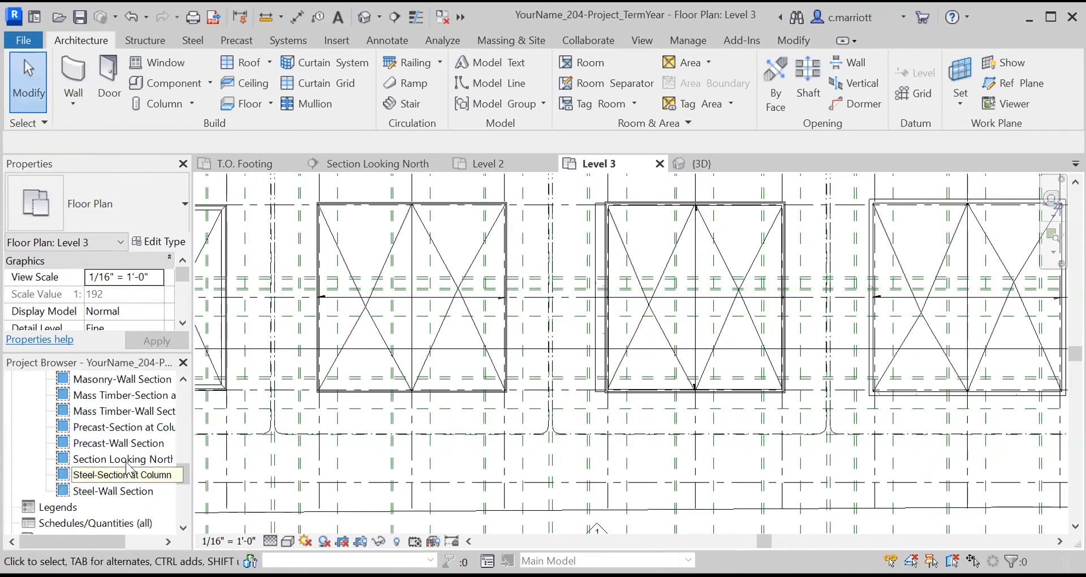
pyautogui.doubleClick(126, 461)
pyautogui.scroll(-3, 634, 386)
pyautogui.moveTo(637, 359); pyautogui.dragTo(630, 311, button='middle')
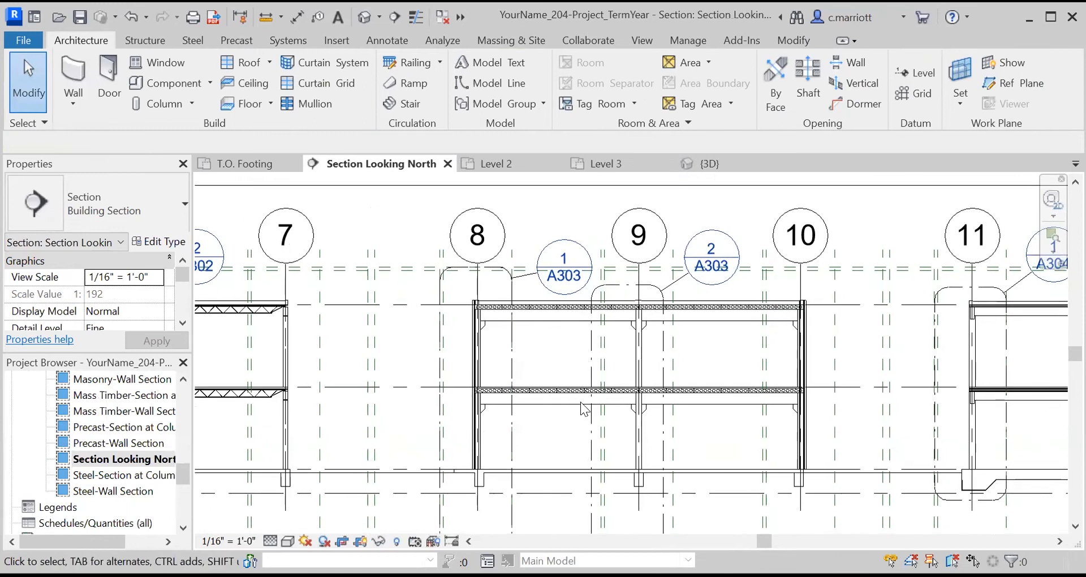
pyautogui.scroll(4, 584, 407)
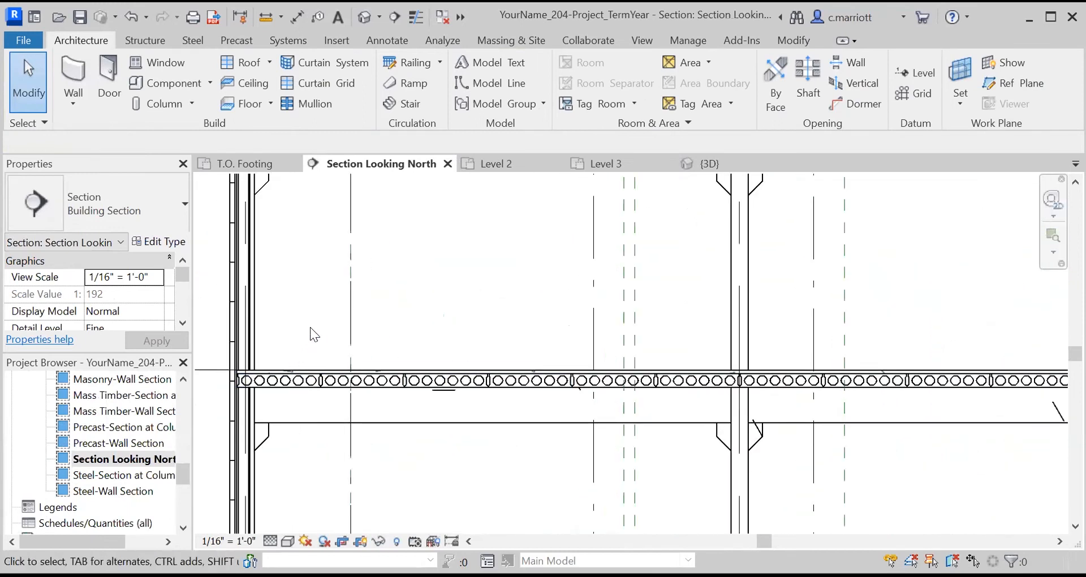
pyautogui.scroll(-5, 418, 307)
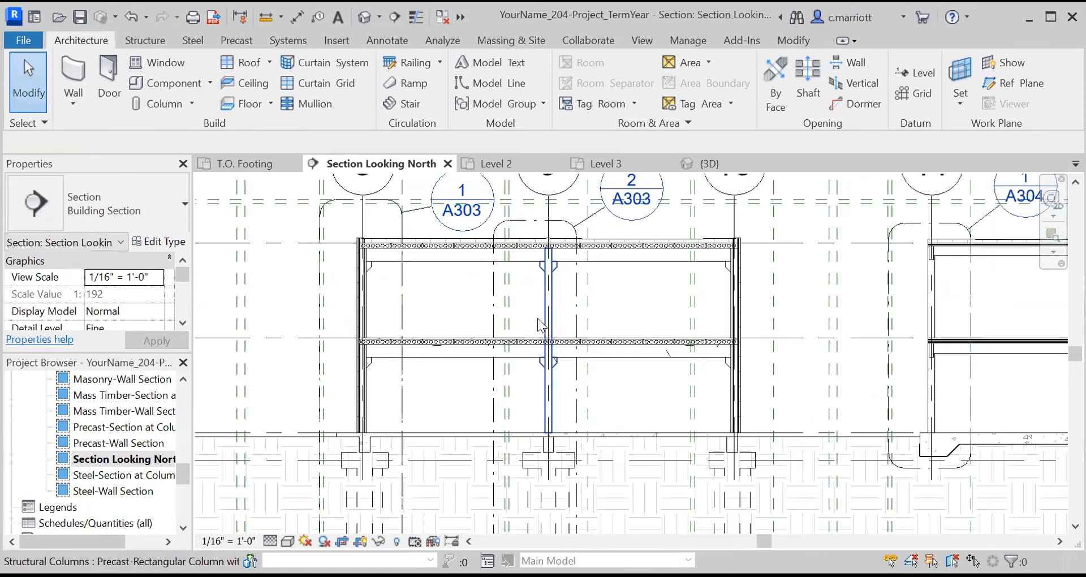
pyautogui.scroll(-1, 544, 337)
pyautogui.scroll(-1, 557, 357)
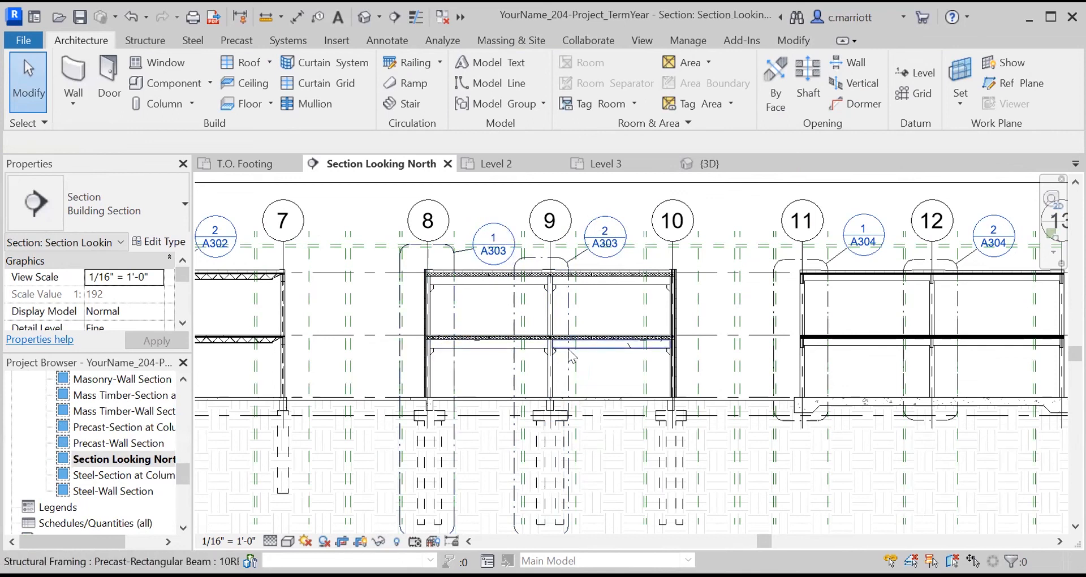
pyautogui.moveTo(533, 352); pyautogui.dragTo(688, 351, button='middle')
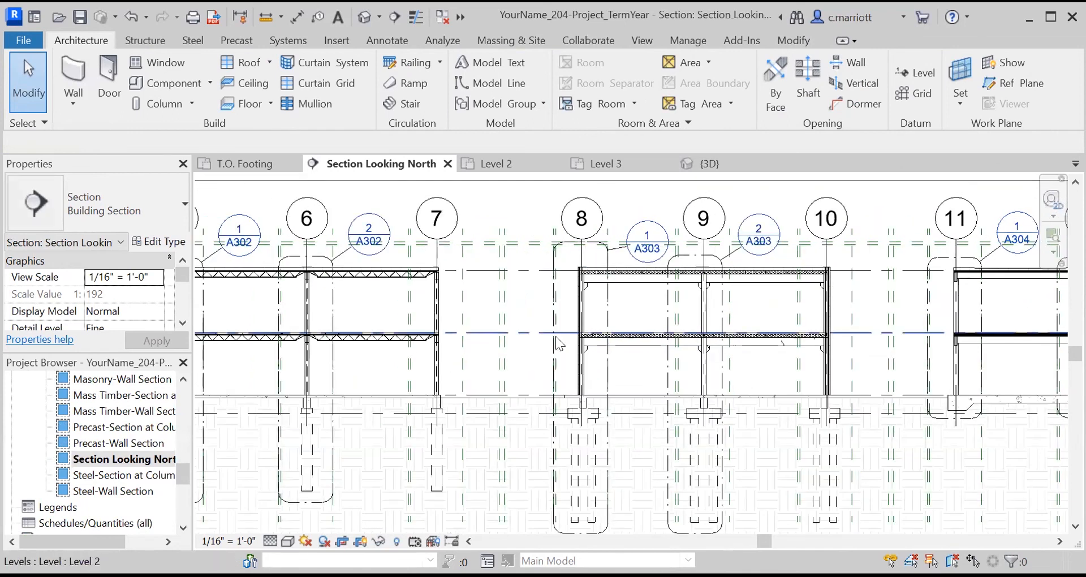
pyautogui.scroll(-2, 513, 314)
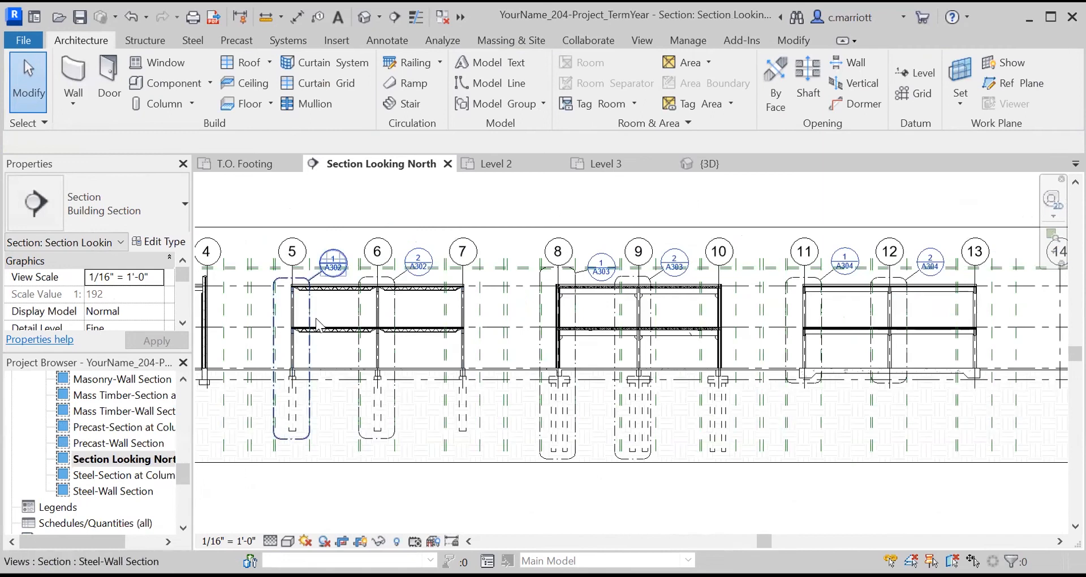
# Move the section callout 2/A303 toward grid 10 so that it is centred on grid 9
pyautogui.click(639, 314)
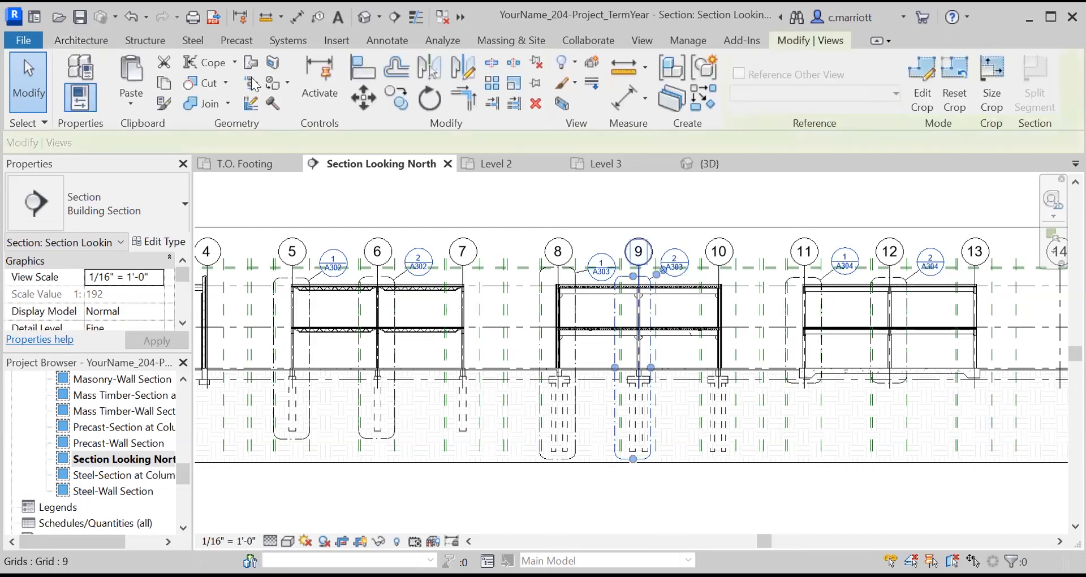
pyautogui.click(363, 105)
pyautogui.click(489, 209)
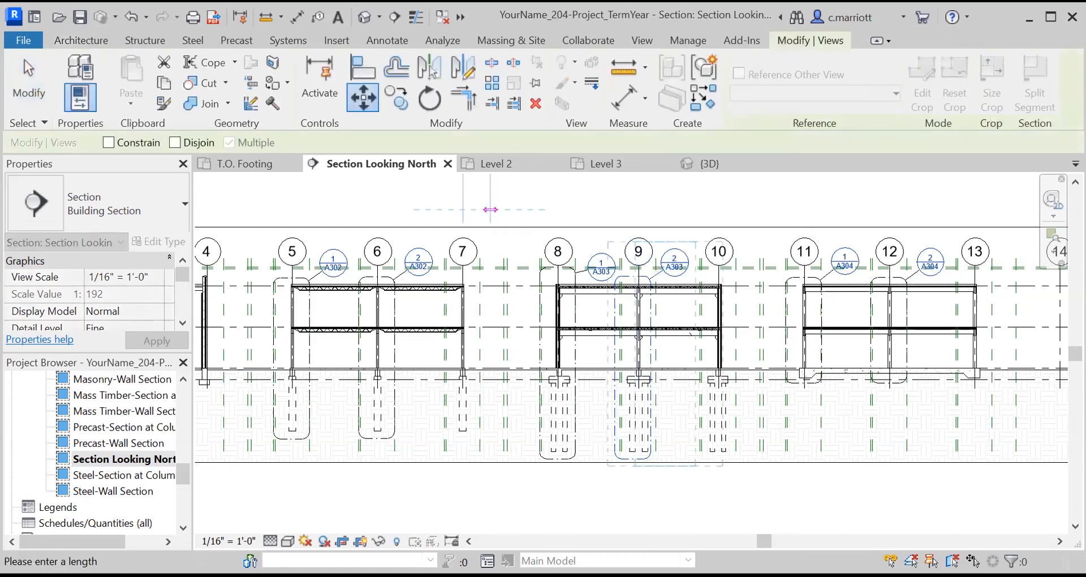
pyautogui.click(495, 210)
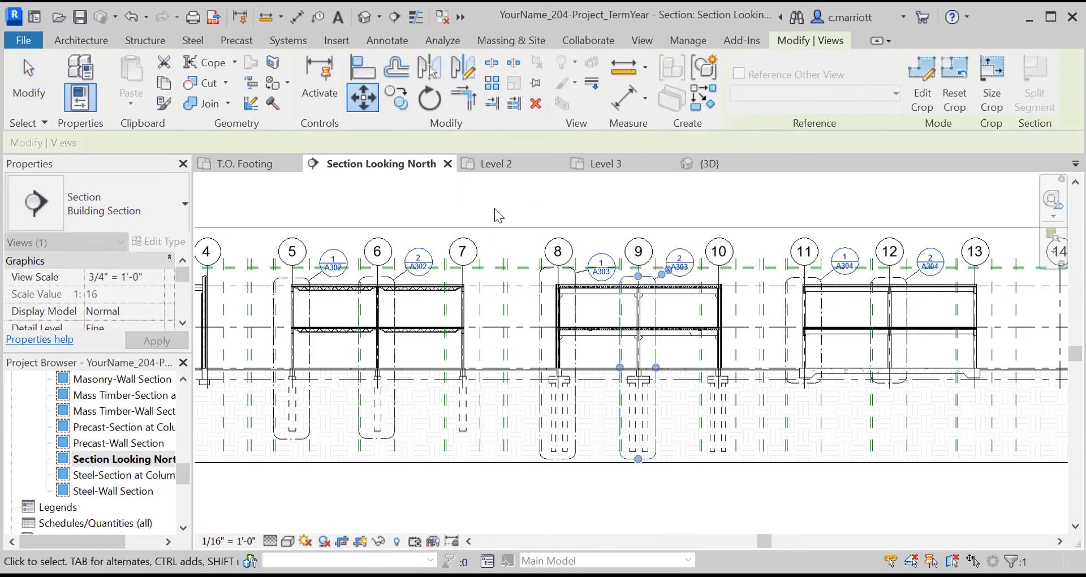
pyautogui.press('Escape')
# Open sheet A303 - Precast Structure Details and examine the ground slab edge in the precast wall section
pyautogui.scroll(-4, 89, 515)
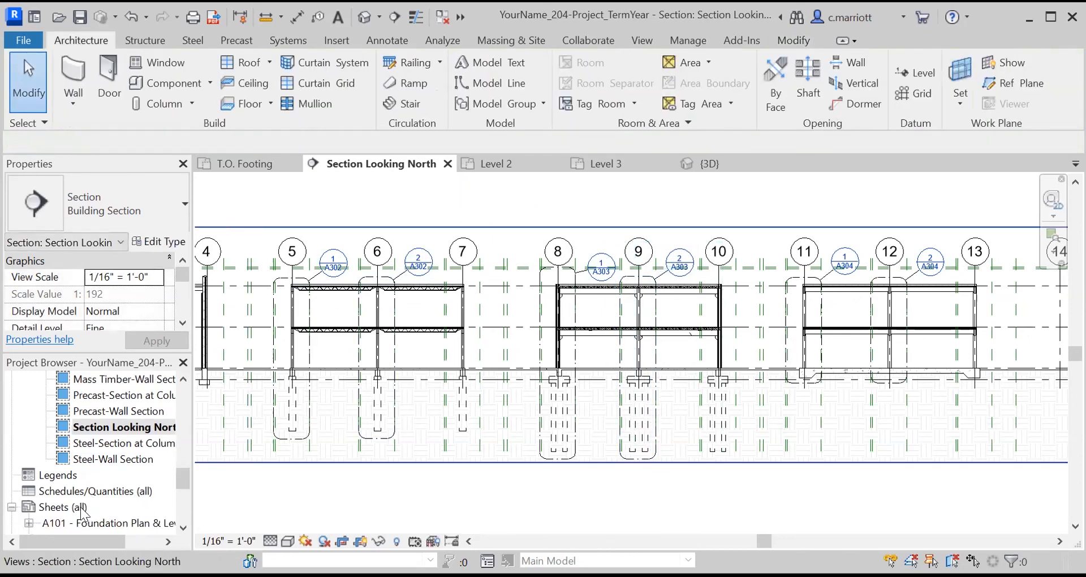
pyautogui.scroll(-4, 82, 510)
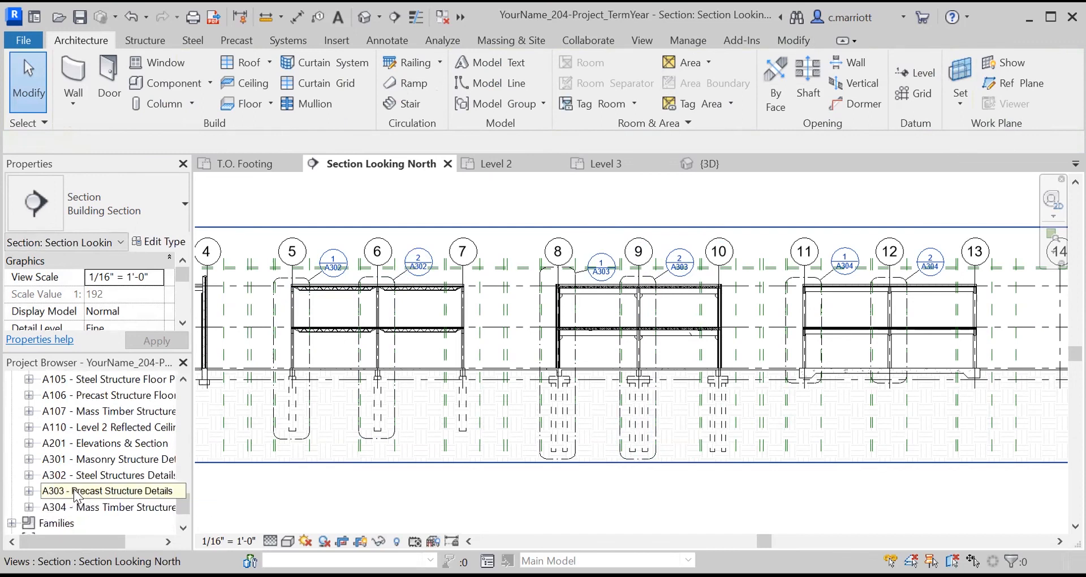
pyautogui.doubleClick(75, 492)
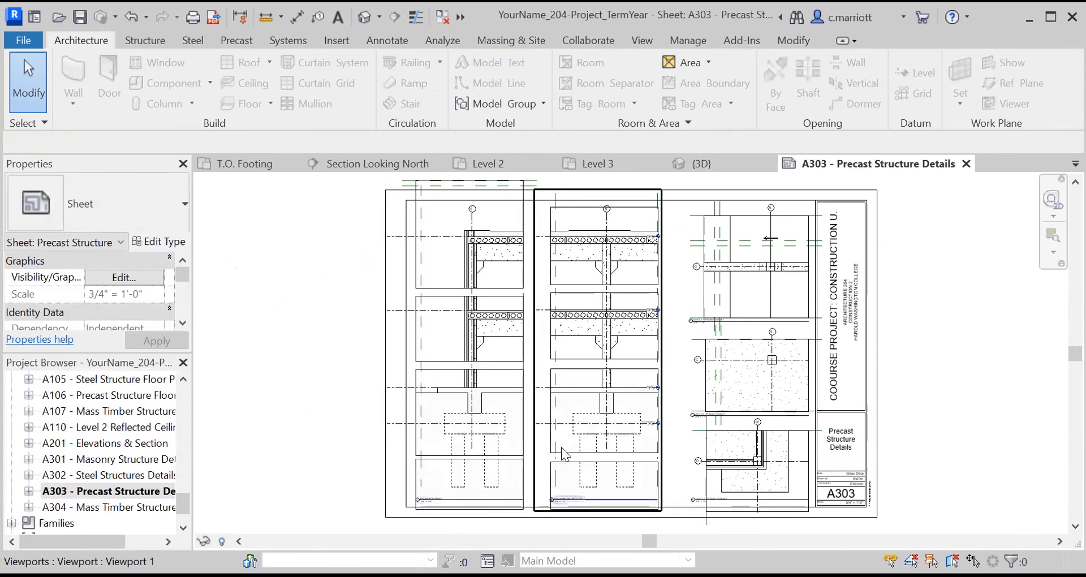
pyautogui.scroll(6, 447, 419)
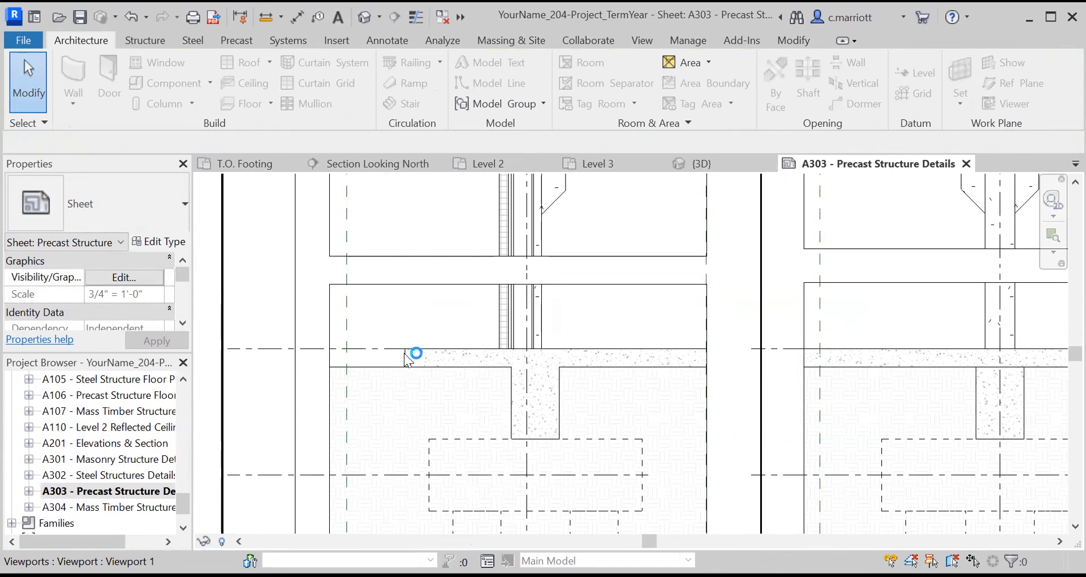
pyautogui.doubleClick(403, 359)
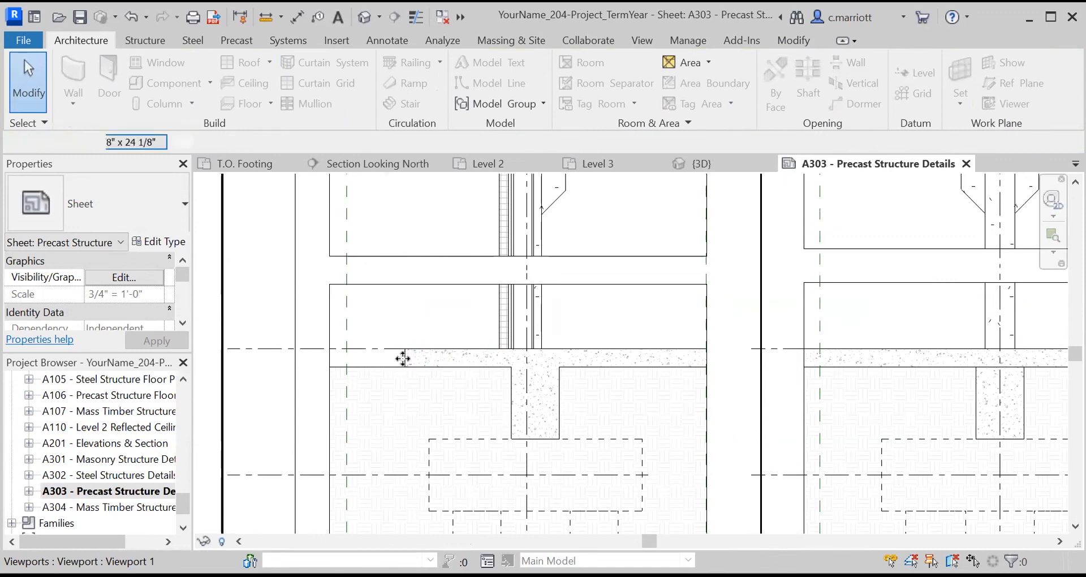
pyautogui.click(403, 359)
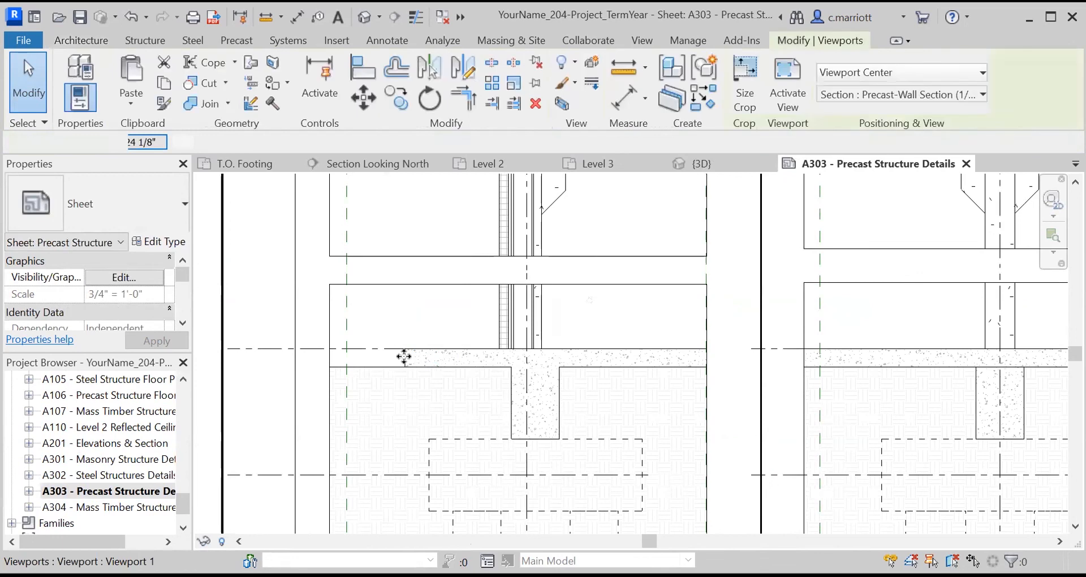
pyautogui.press('Escape')
# Open the Level 1 floor plan and start editing the boundary of the precast structure's 6" concrete slab
pyautogui.scroll(8, 181, 412)
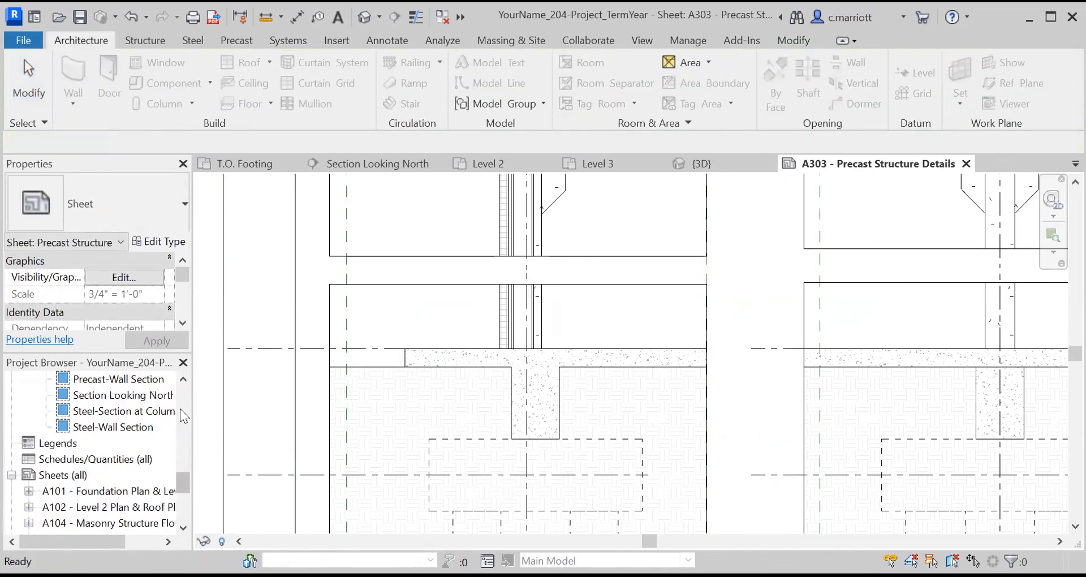
pyautogui.scroll(-3, 186, 491)
pyautogui.scroll(10, 182, 435)
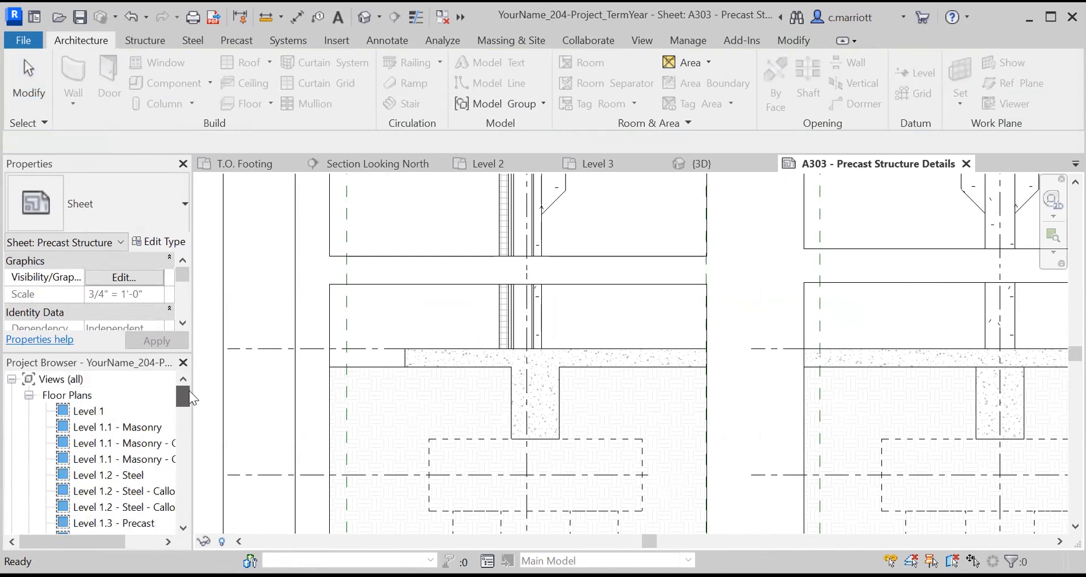
pyautogui.click(89, 410)
pyautogui.doubleClick(95, 409)
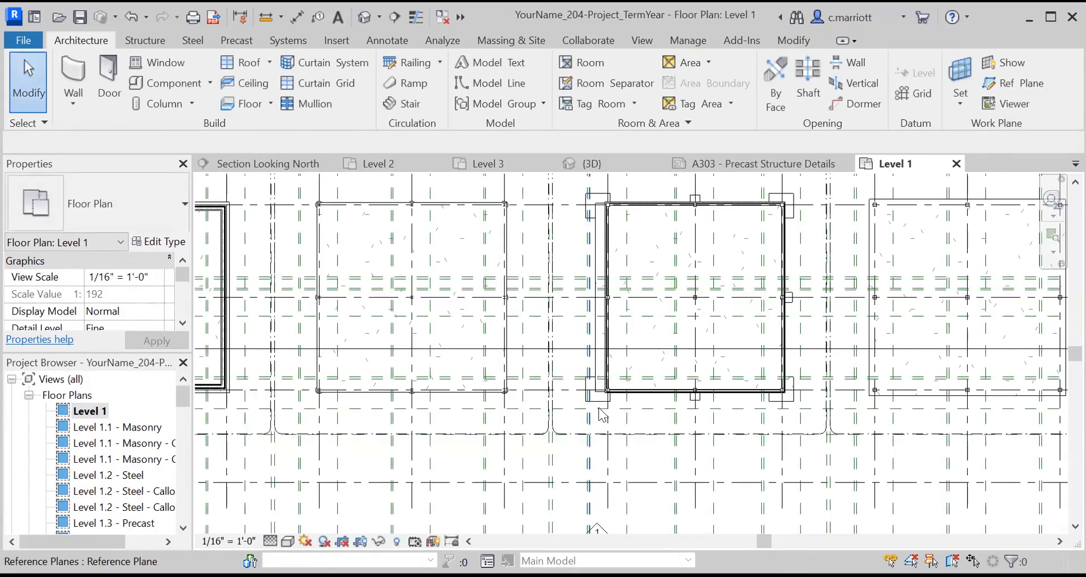
pyautogui.scroll(2, 594, 361)
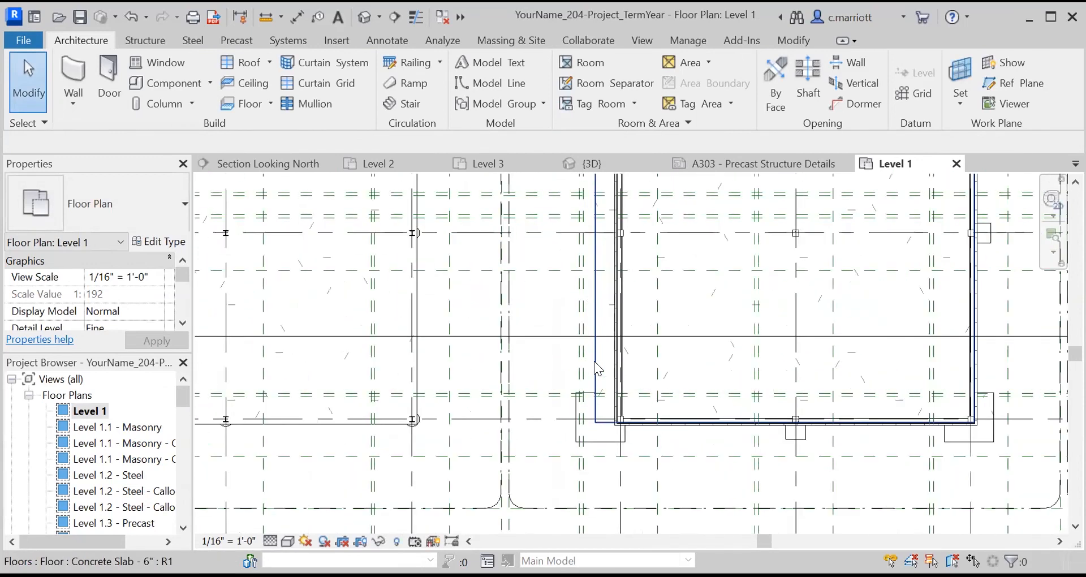
pyautogui.click(594, 361)
pyautogui.click(745, 105)
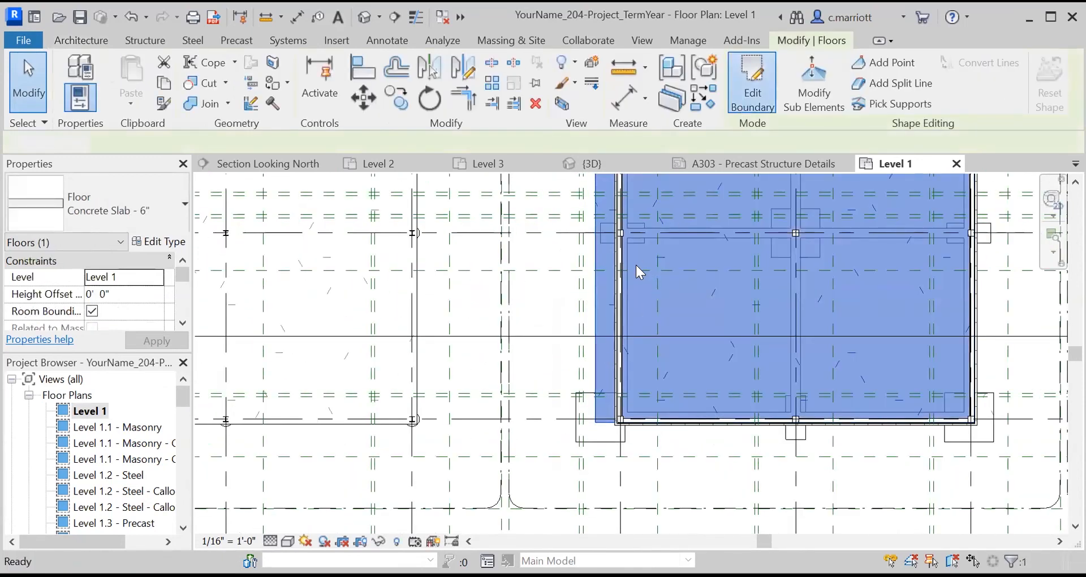
# Move the slab's overhanging boundary line beside grid 8 inward to meet the exterior wall, and finish the boundary
pyautogui.scroll(-2, 600, 315)
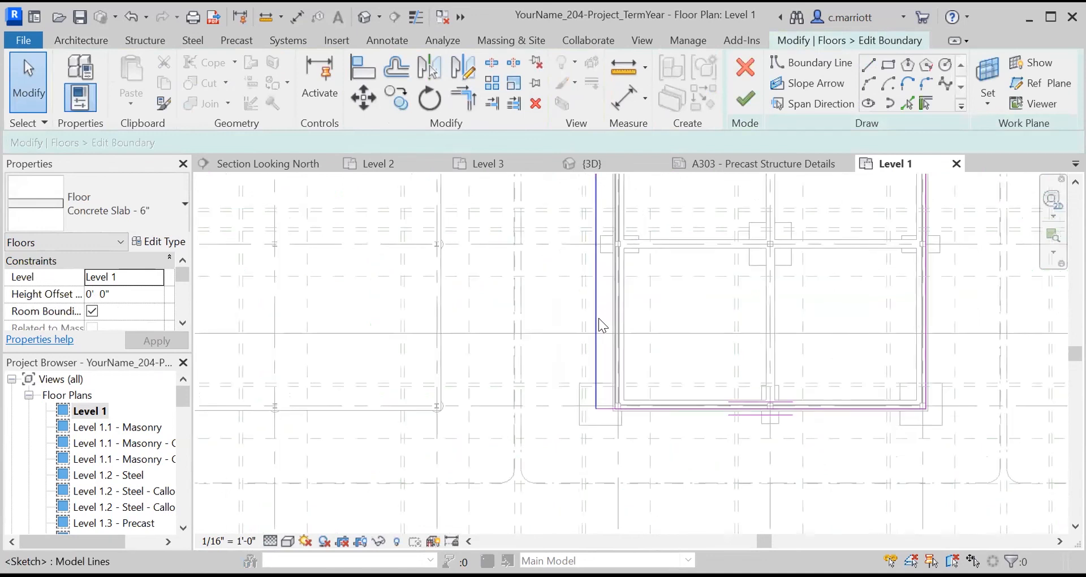
pyautogui.click(598, 310)
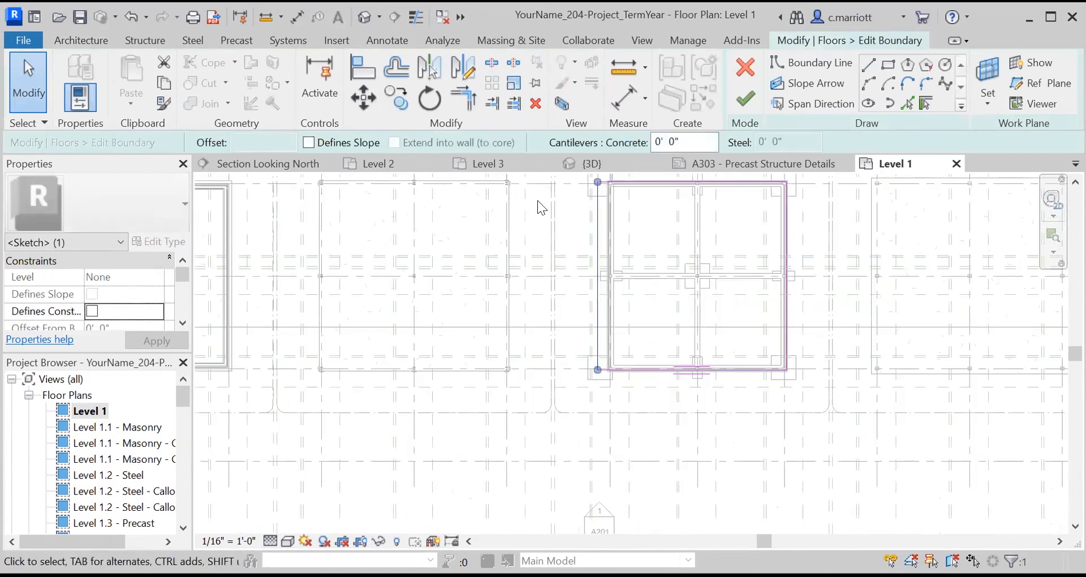
pyautogui.click(371, 106)
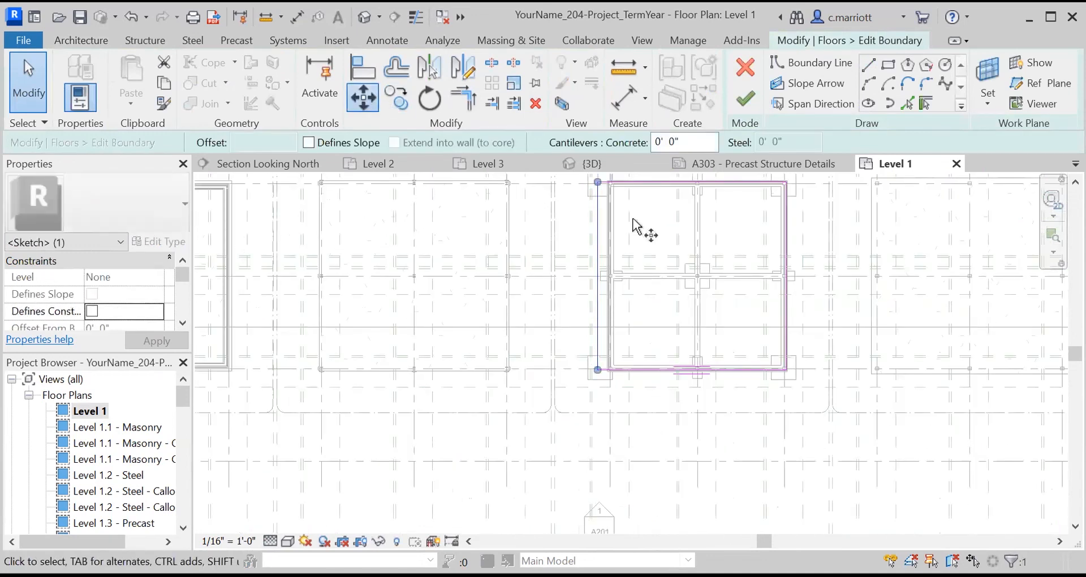
pyautogui.click(646, 221)
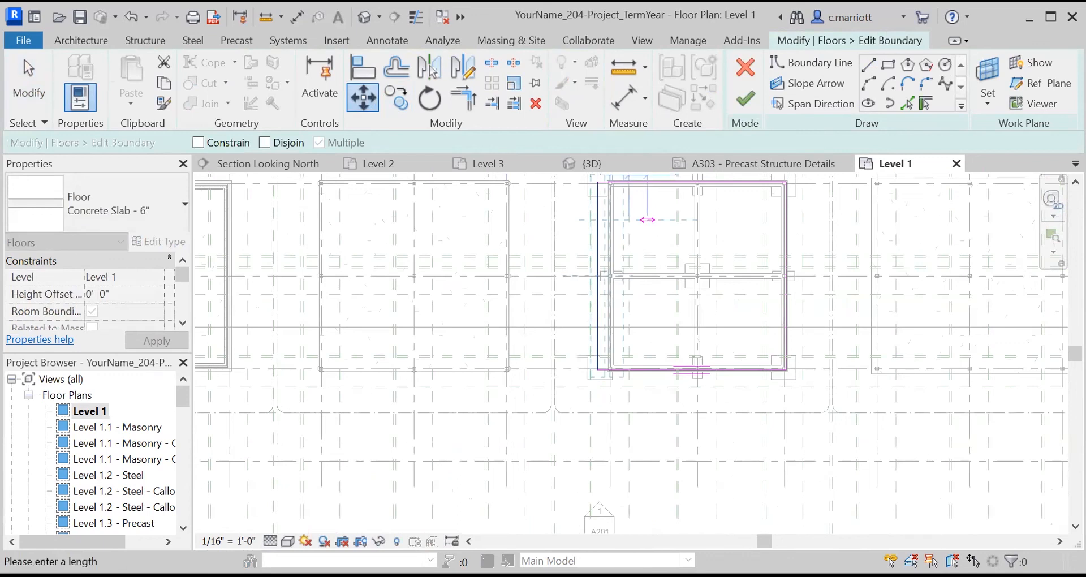
pyautogui.click(656, 220)
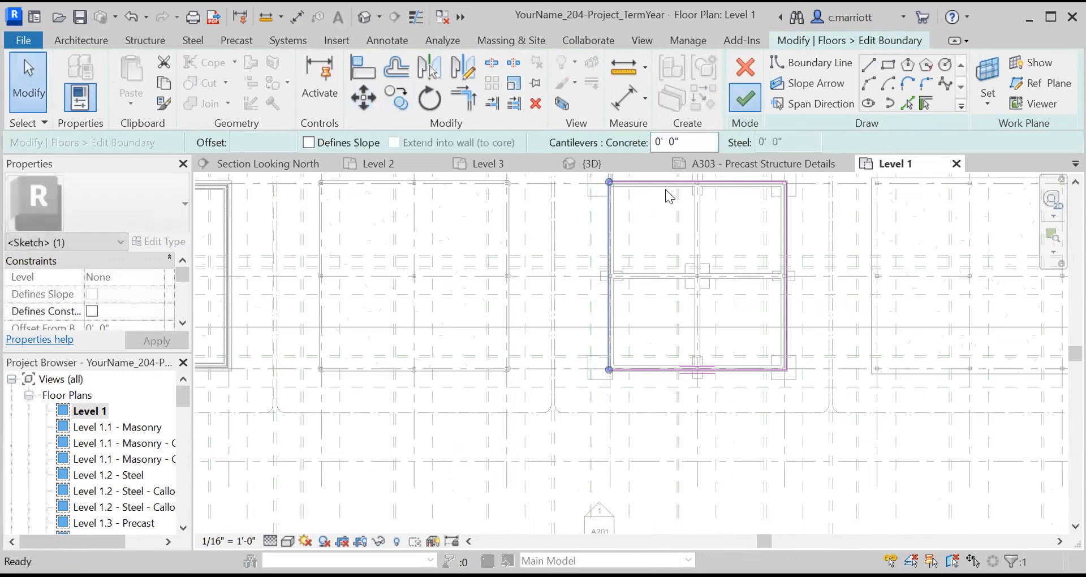
# Return to sheet A303 - Precast Structure Details and check the slab edge in the wall section and the sheet's overall layout
pyautogui.click(181, 505)
pyautogui.scroll(-10, 181, 512)
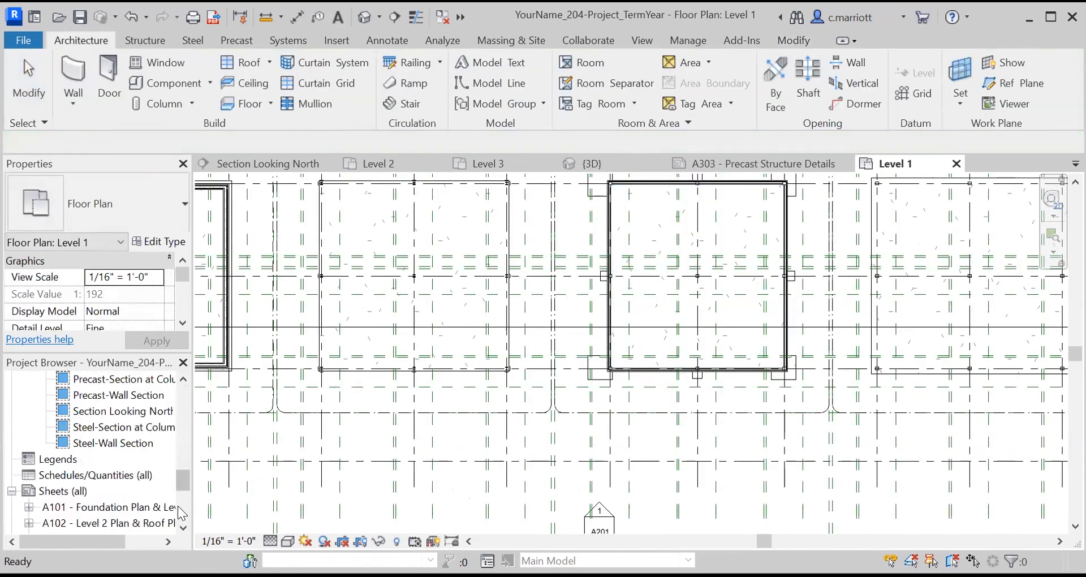
pyautogui.click(184, 514)
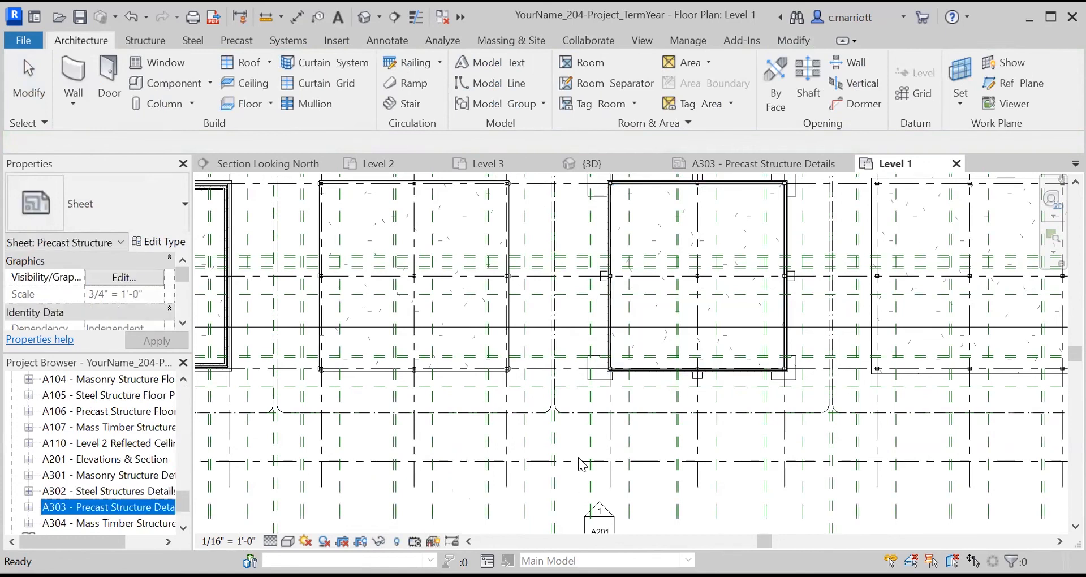
pyautogui.press('F2')
pyautogui.click(585, 345)
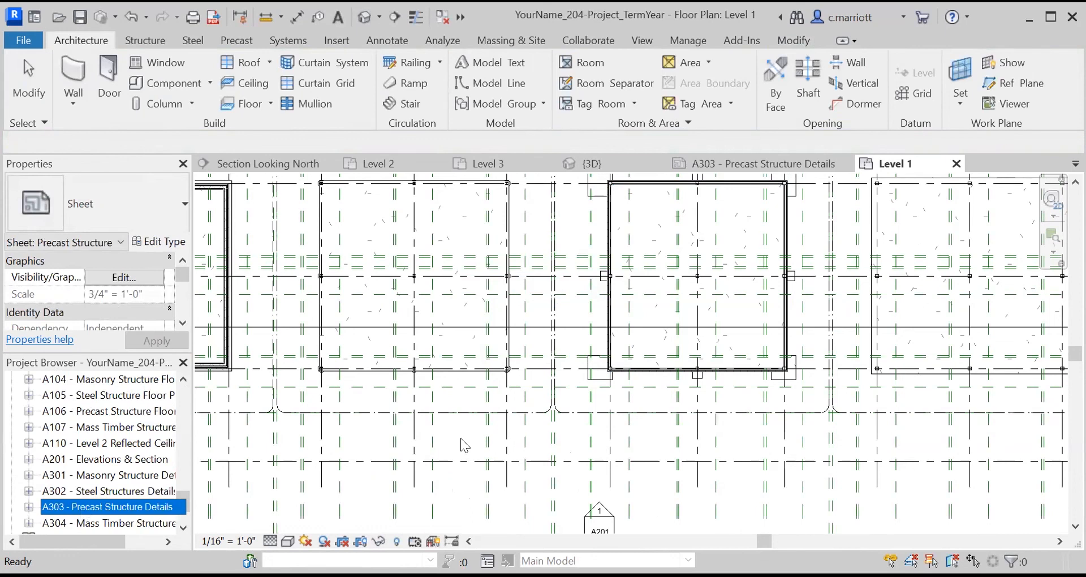
pyautogui.press('Return')
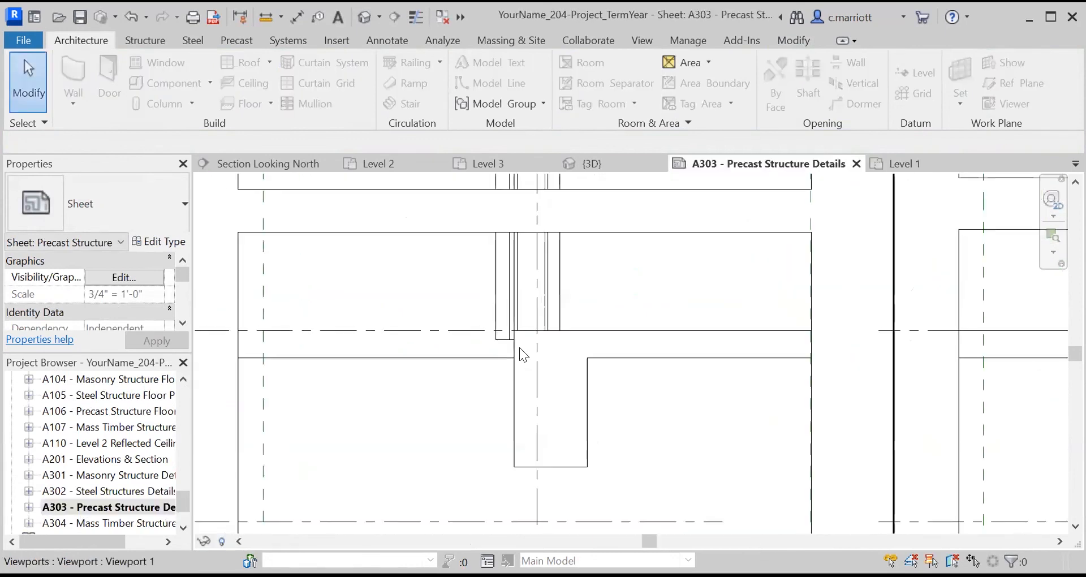
pyautogui.scroll(-4, 518, 350)
pyautogui.scroll(-2, 617, 436)
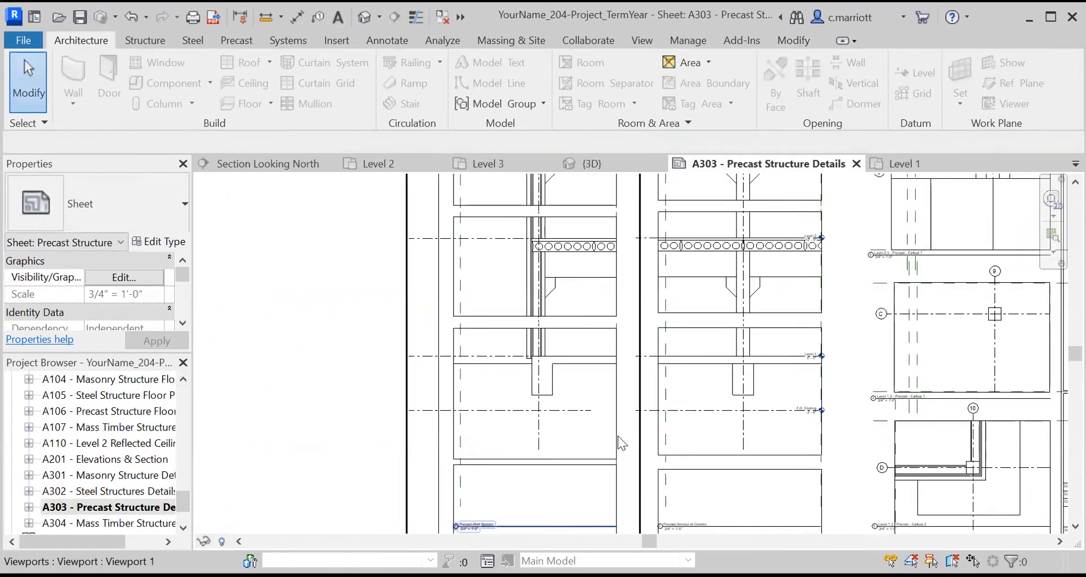
pyautogui.scroll(-1, 618, 435)
pyautogui.moveTo(428, 396); pyautogui.dragTo(362, 405, button='middle')
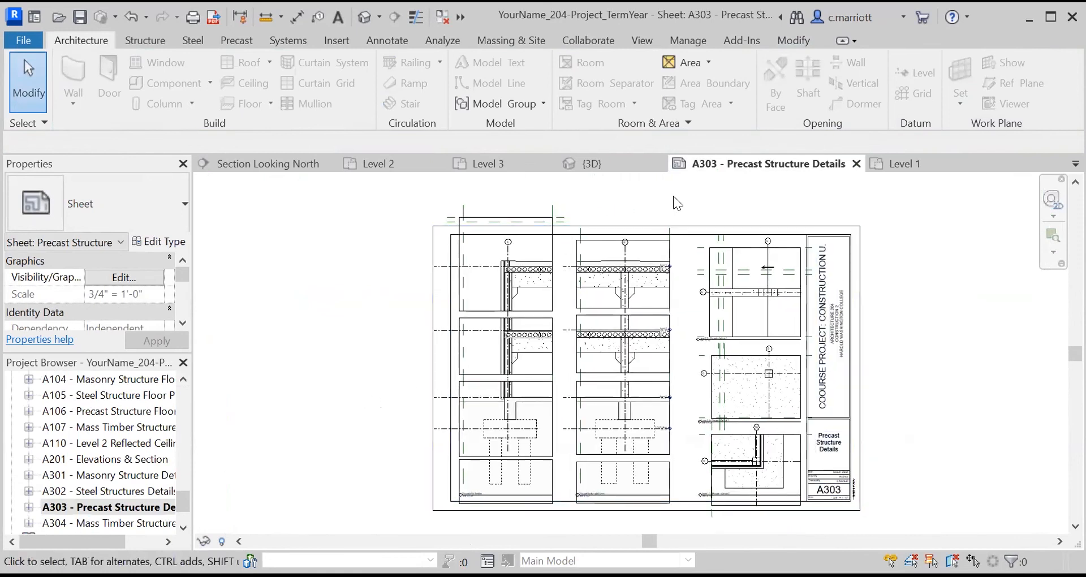